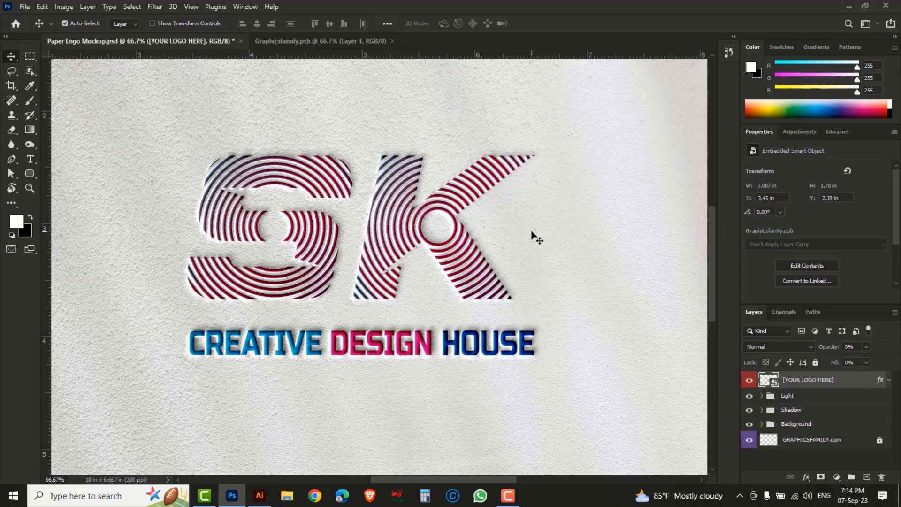
- Switch to Illustrator and examine the finished SK Creative Design House line logo
left_click(259, 496)
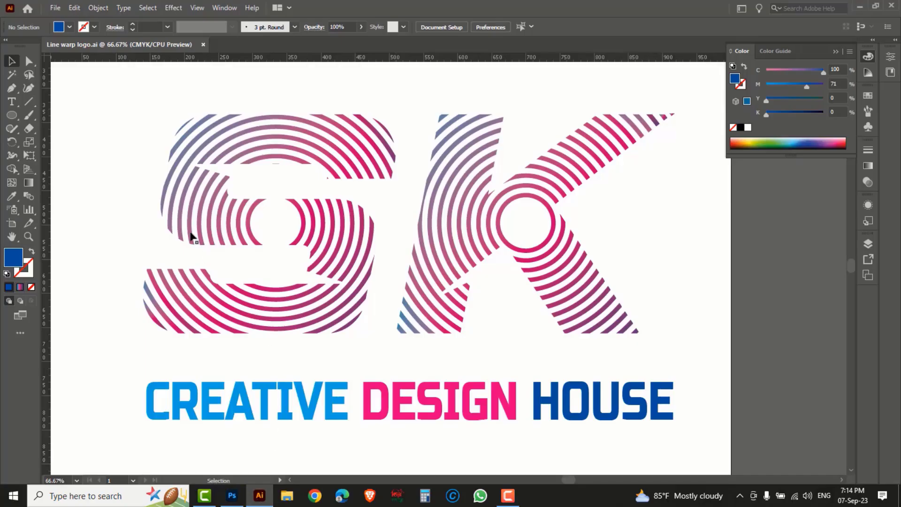
left_click_drag(111, 100, 690, 442)
left_click(708, 300)
- Switch to Photoshop and examine the paper mockup's SK stripes and tagline lettering up close
left_click(232, 496)
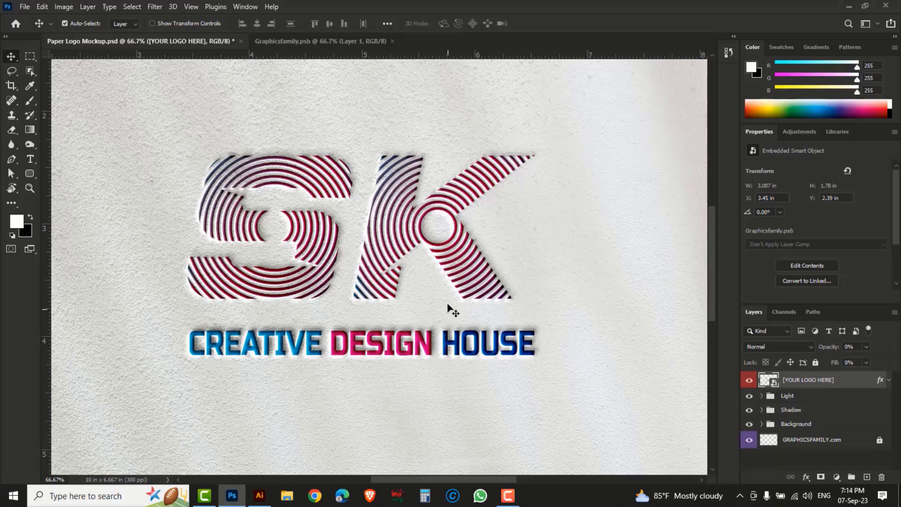
left_click(344, 256, "ctrl")
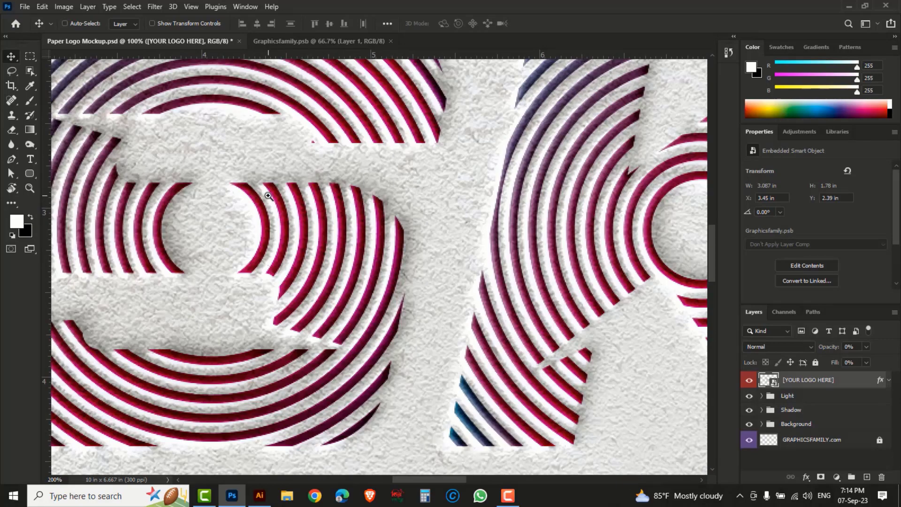
left_click(272, 201, "ctrl")
left_click_drag(258, 215, 352, 136)
mouse_move(385, 322)
left_mouse_down()
mouse_move(398, 208)
mouse_move(367, 279)
mouse_move(249, 238)
left_mouse_up()
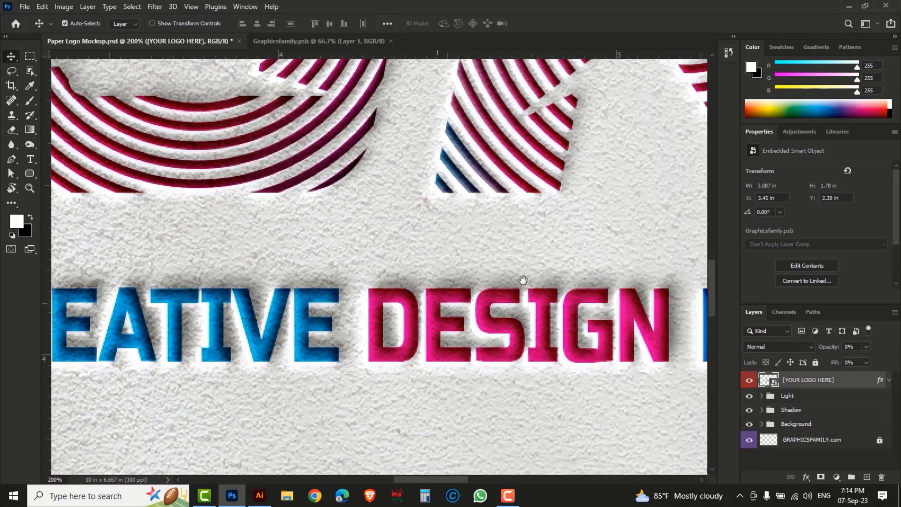
left_click_drag(485, 270, 384, 302)
mouse_move(583, 300)
left_mouse_down()
mouse_move(511, 279)
mouse_move(376, 302)
left_mouse_up()
mouse_move(499, 258)
left_mouse_down()
mouse_move(479, 260)
mouse_move(455, 324)
left_mouse_up()
left_click_drag(408, 153, 446, 277)
mouse_move(454, 253)
left_mouse_down()
mouse_move(471, 345)
mouse_move(442, 368)
left_mouse_up()
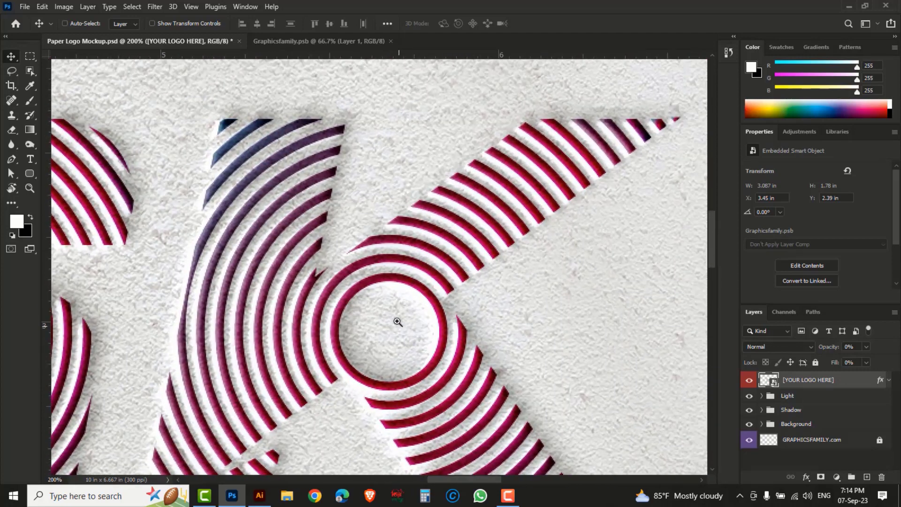
key("ctrl+minus")
key("ctrl+minus")
left_click_drag(358, 372, 420, 274)
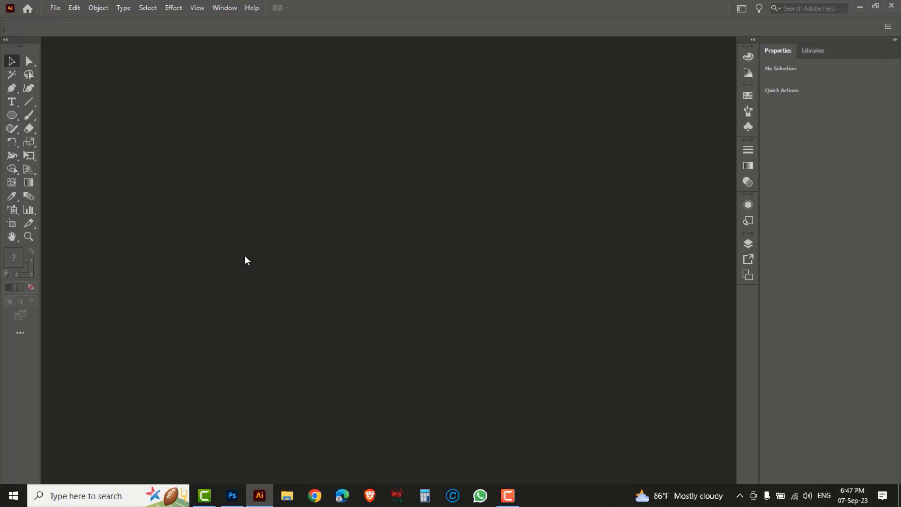
- Start a new Illustrator document from the recent Web-Large 1920 x 1080 px preset with CMYK color and 300 ppi raster effects
left_click(56, 9)
left_click(66, 21)
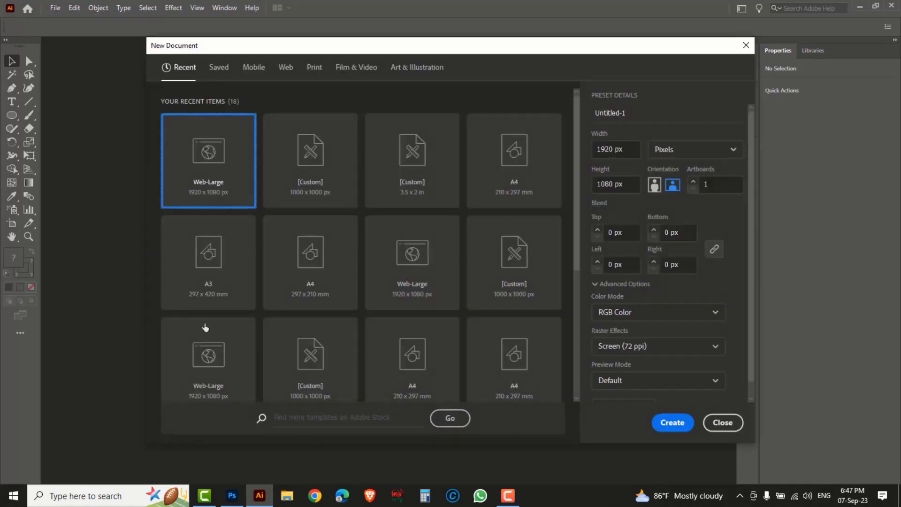
left_click(402, 273)
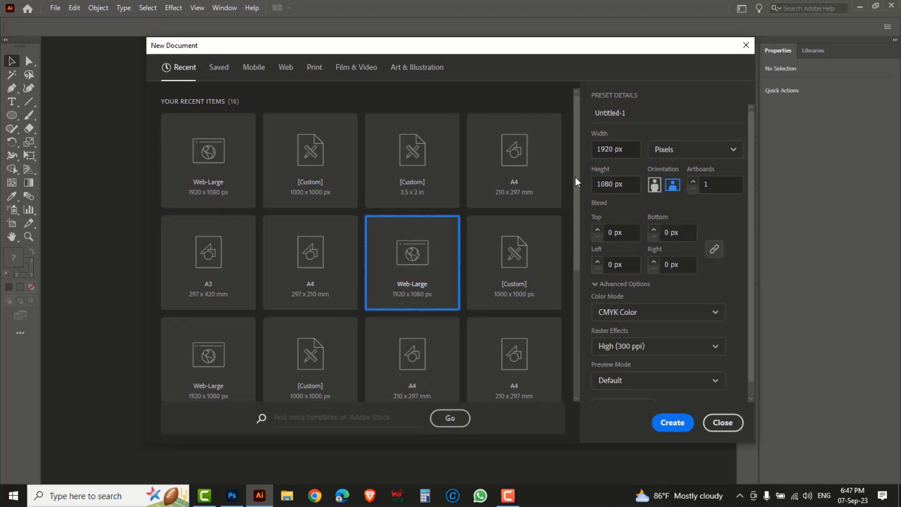
- Set the new document's width and height to 1000 px each and create it
left_click(629, 150)
key("BackSpace")
key("BackSpace")
key("BackSpace")
key("BackSpace")
key("BackSpace")
key("BackSpace")
key("BackSpace")
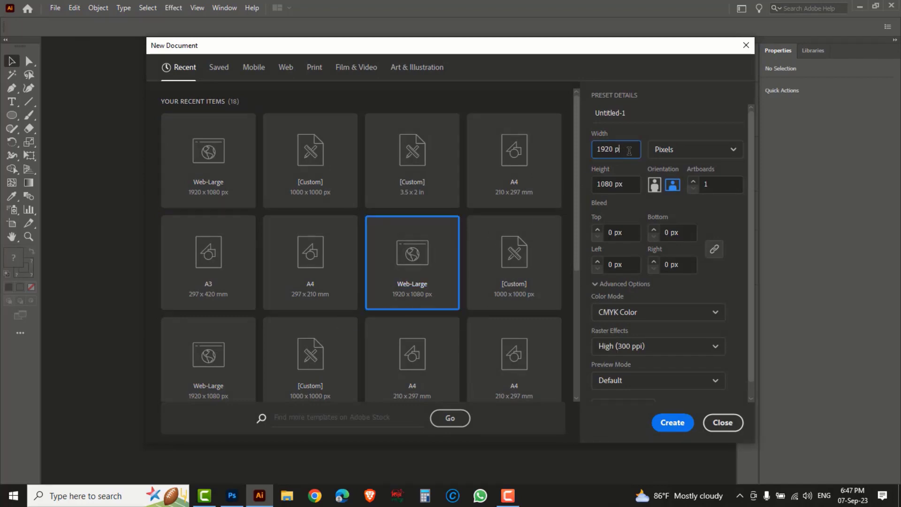
type("1000")
key("Tab")
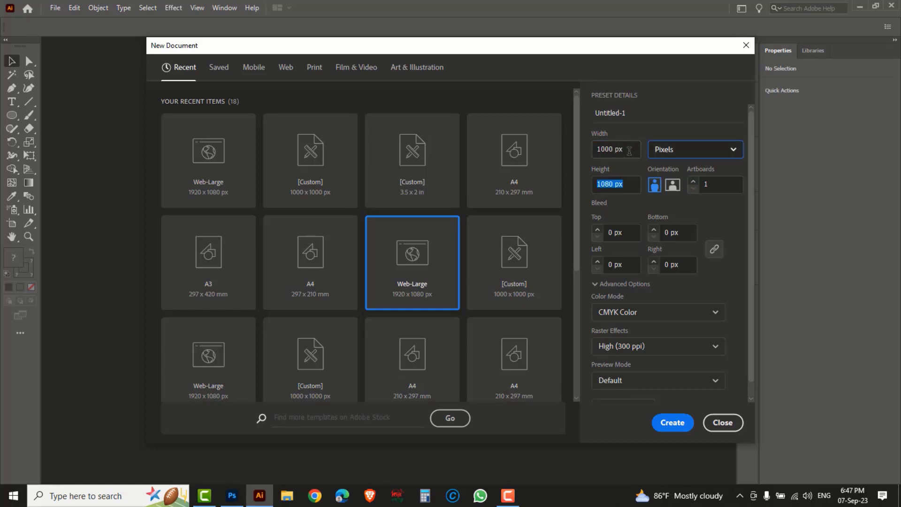
type("1000")
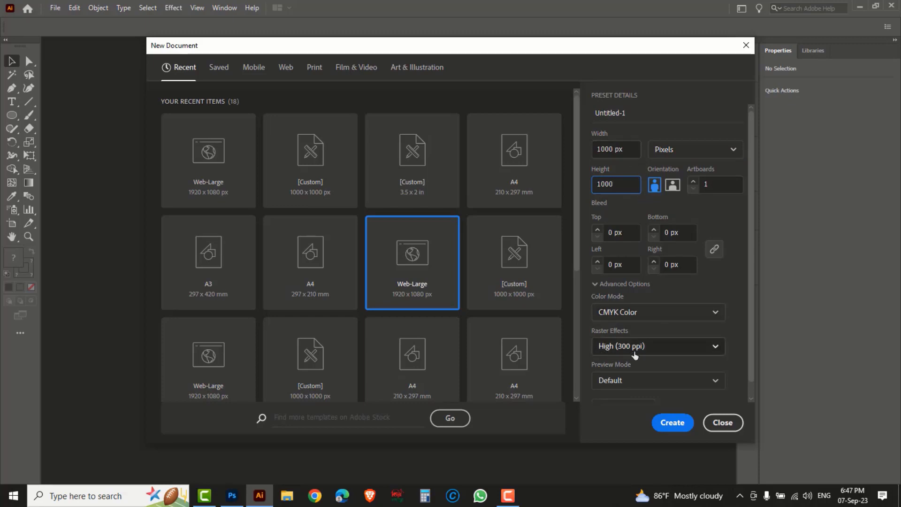
left_click(675, 423)
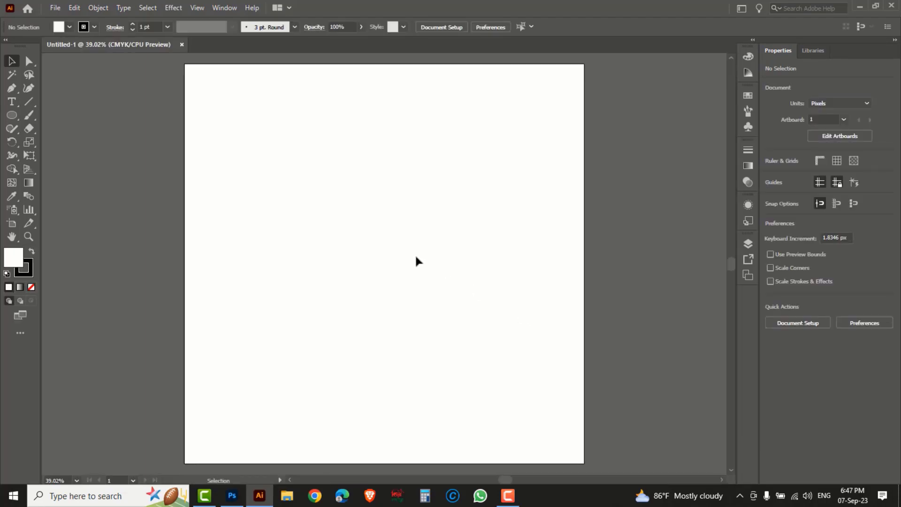
- Add the point text "SK" at 200 pt near the middle of the artboard
left_click(12, 101)
right_click(13, 103)
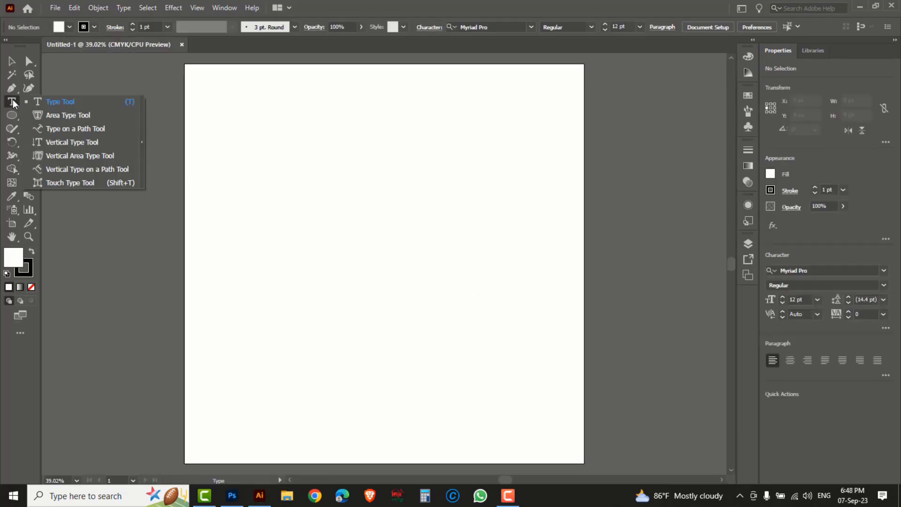
left_click(66, 108)
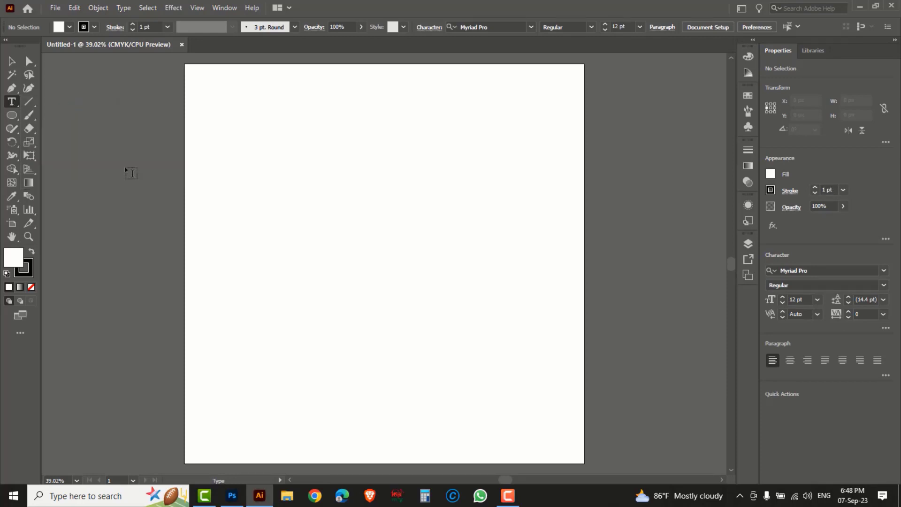
left_click(321, 265)
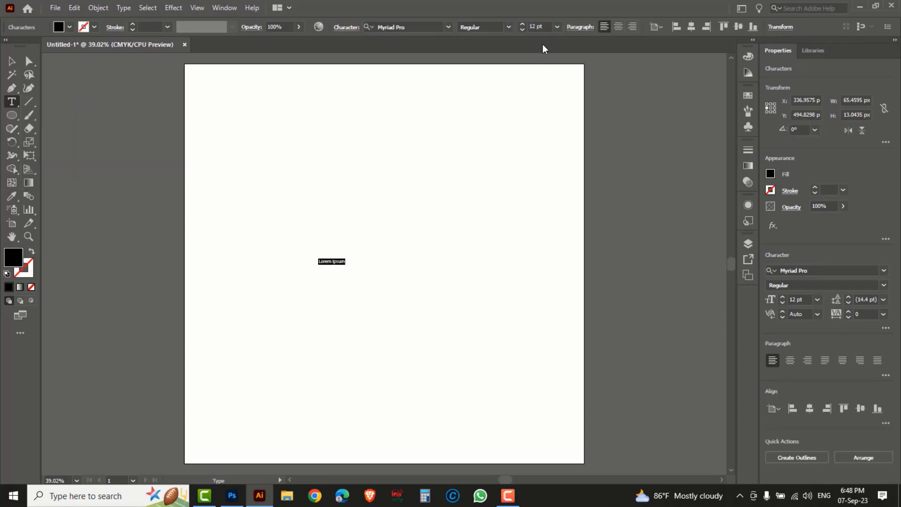
left_click(557, 27)
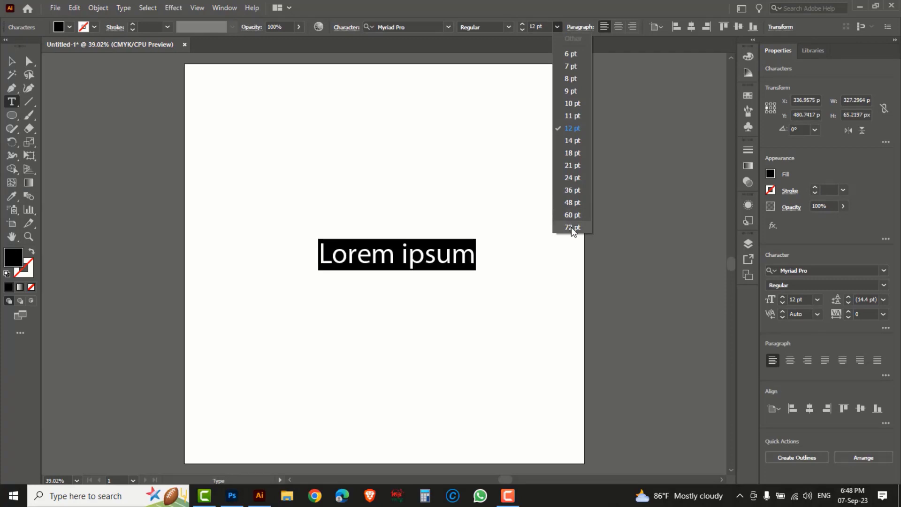
left_click(572, 227)
left_click(546, 27)
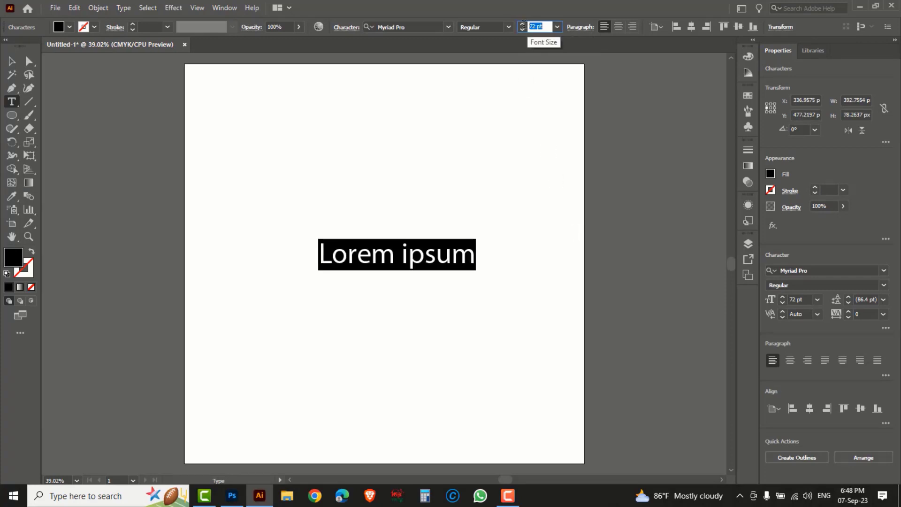
key("BackSpace")
type("200")
key("Return")
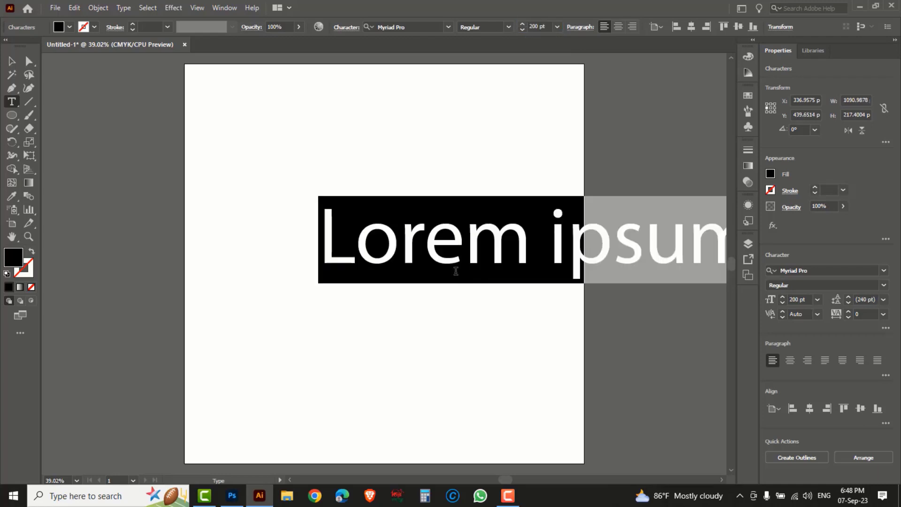
type("SK")
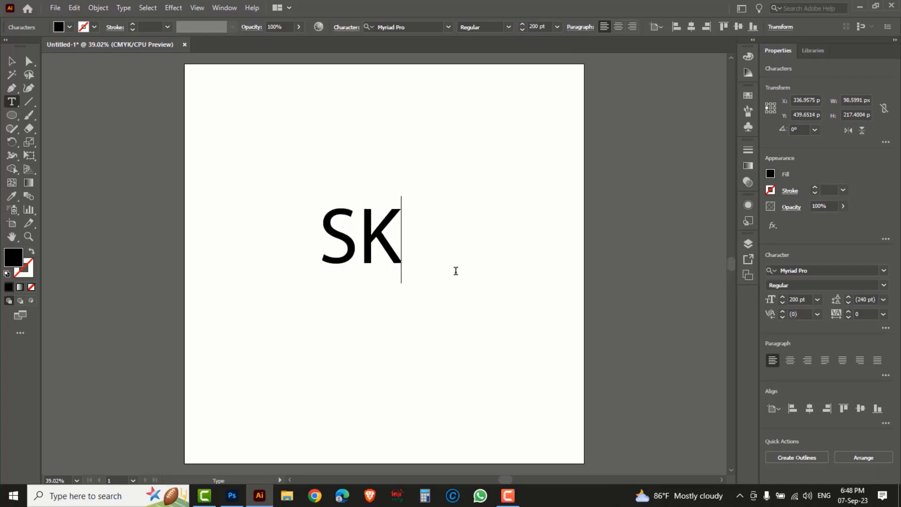
- Scale the SK text up proportionally to about 450 pt and reposition it on the artboard
left_click(11, 60)
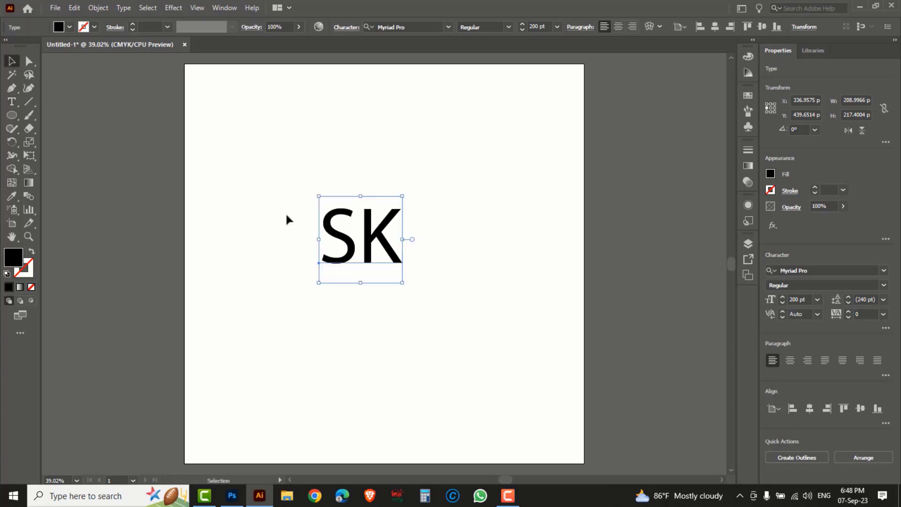
left_click_drag(402, 283, 454, 337)
left_click_drag(423, 287, 435, 297)
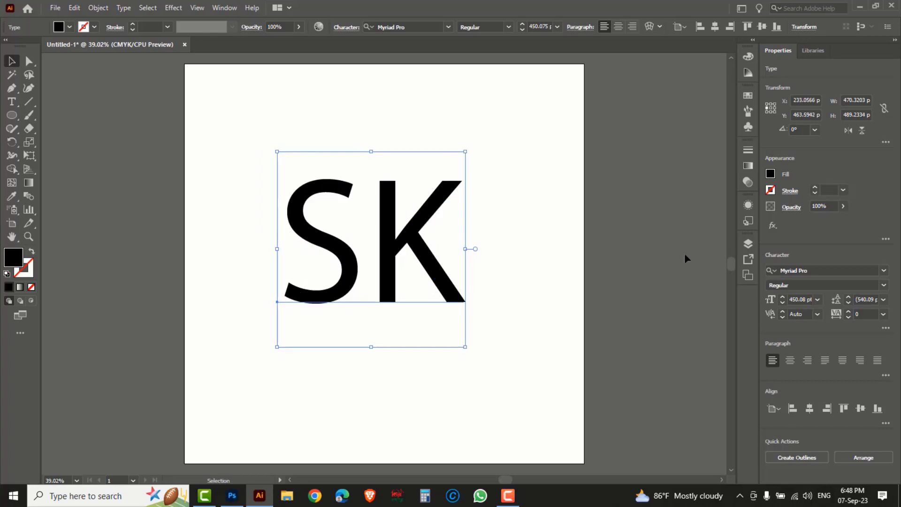
- Change the SK text's font to Race Sport and shift the text to fit within the artboard
left_click(813, 271)
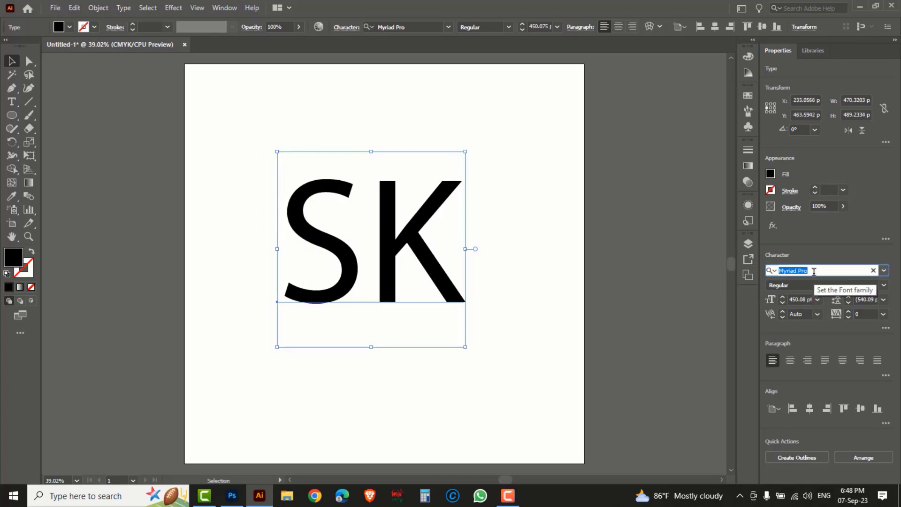
type("SPO")
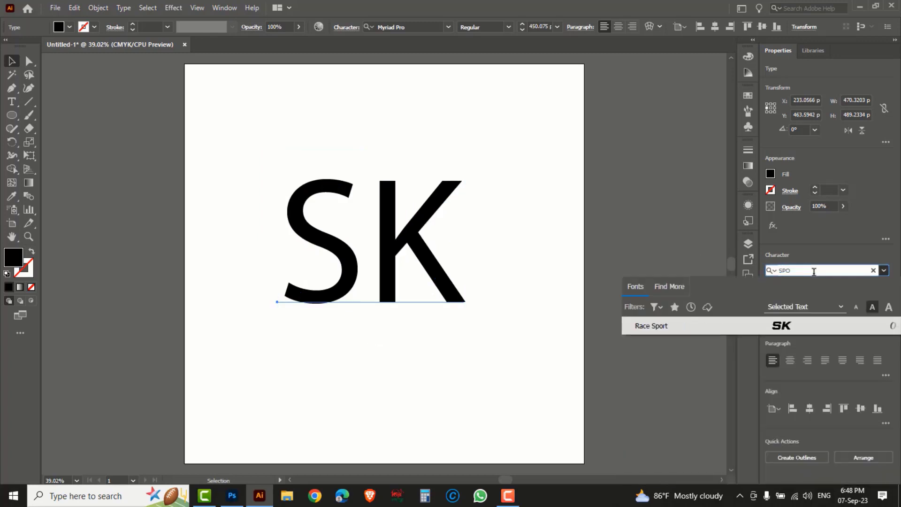
left_click(663, 330)
left_click_drag(490, 237, 457, 252)
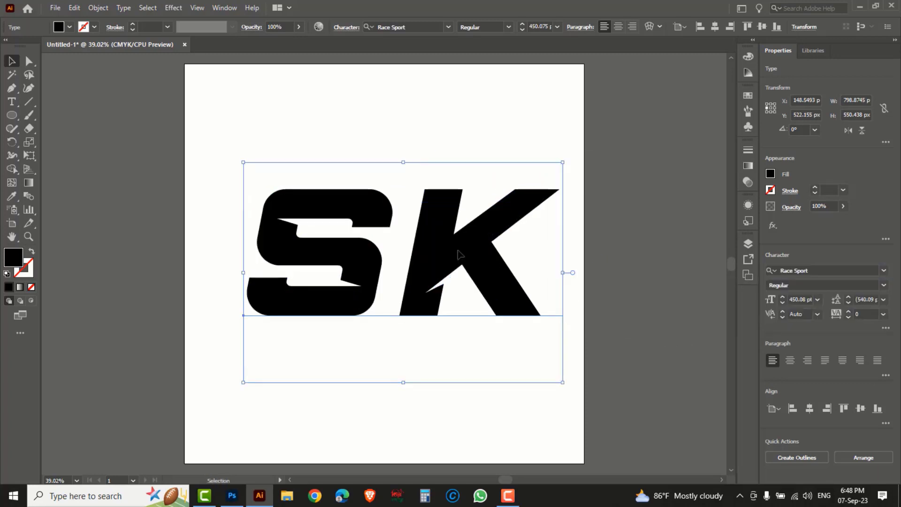
- Move the SK text off the artboard onto the empty canvas to its right
key("ctrl+minus")
key("ctrl+minus")
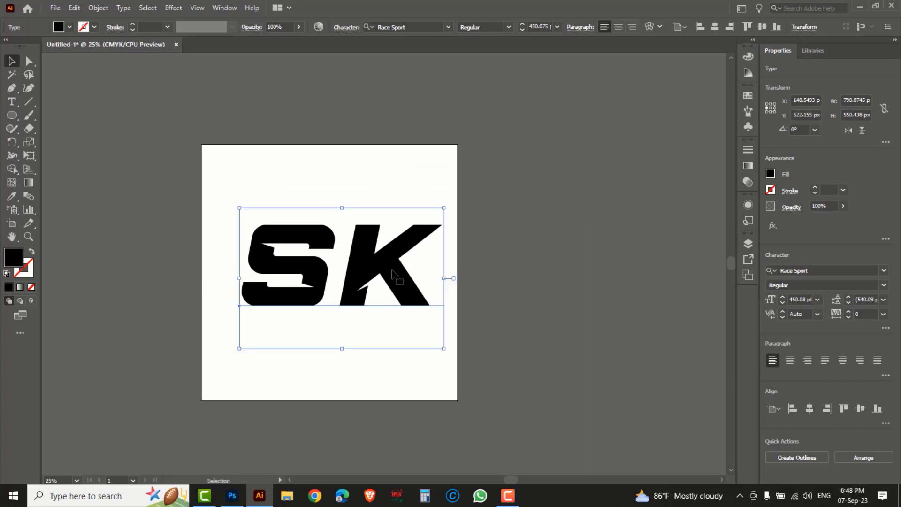
left_click_drag(378, 272, 668, 314)
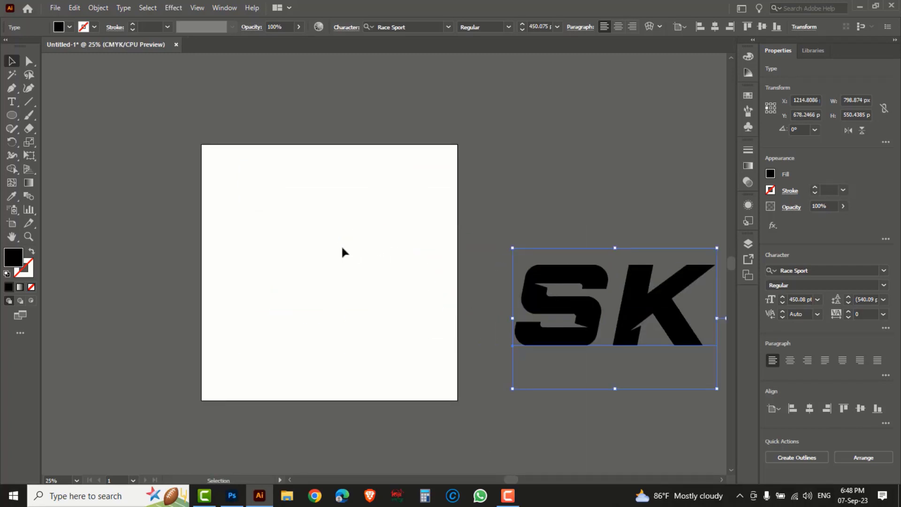
- Draw a circle about 97 px in diameter at the centre of the artboard with the Ellipse tool
left_click(13, 116)
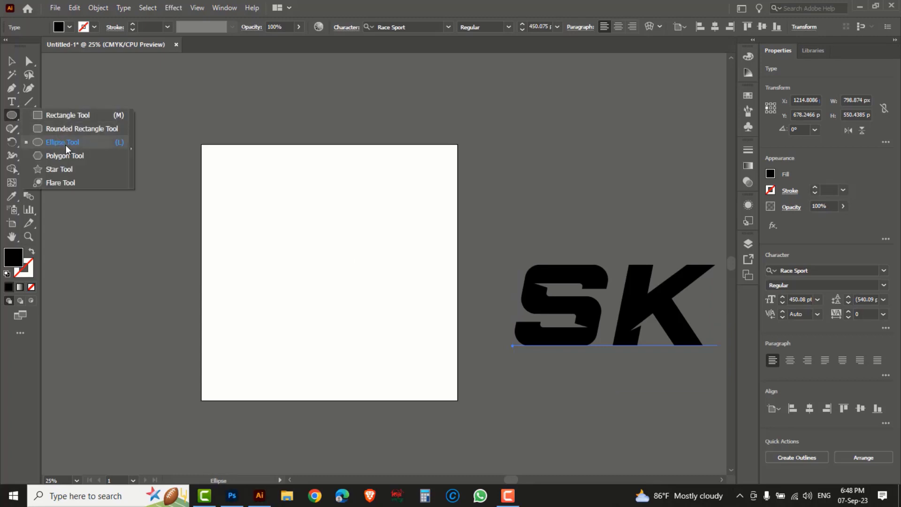
left_click(66, 145)
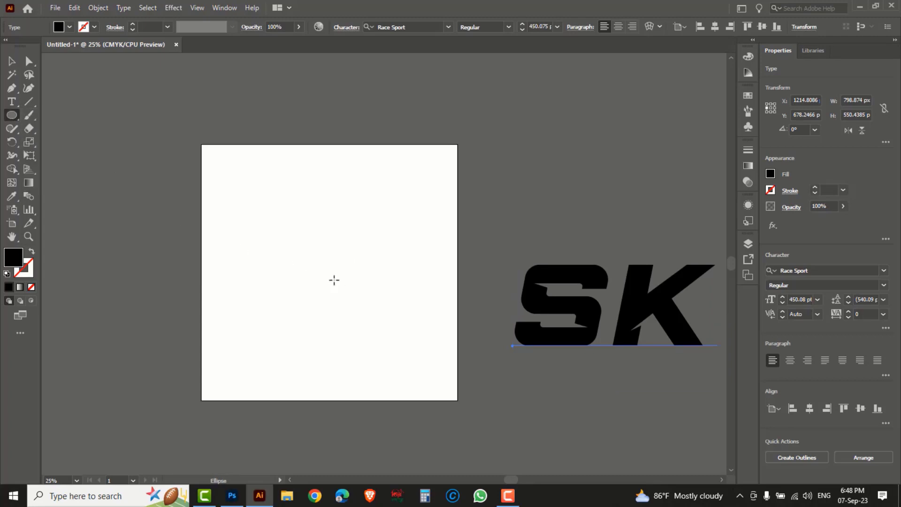
left_click_drag(330, 271, 338, 285)
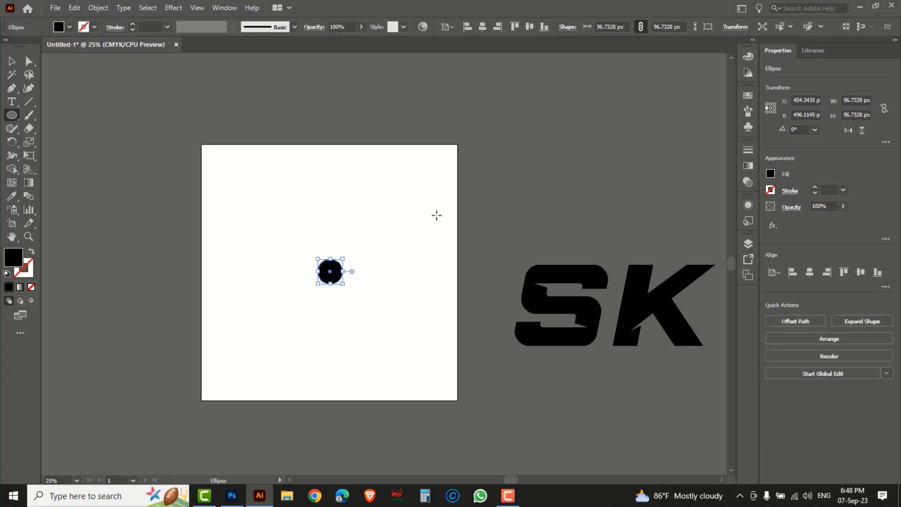
- Remove the circle's fill and give it a black stroke
left_click(750, 55)
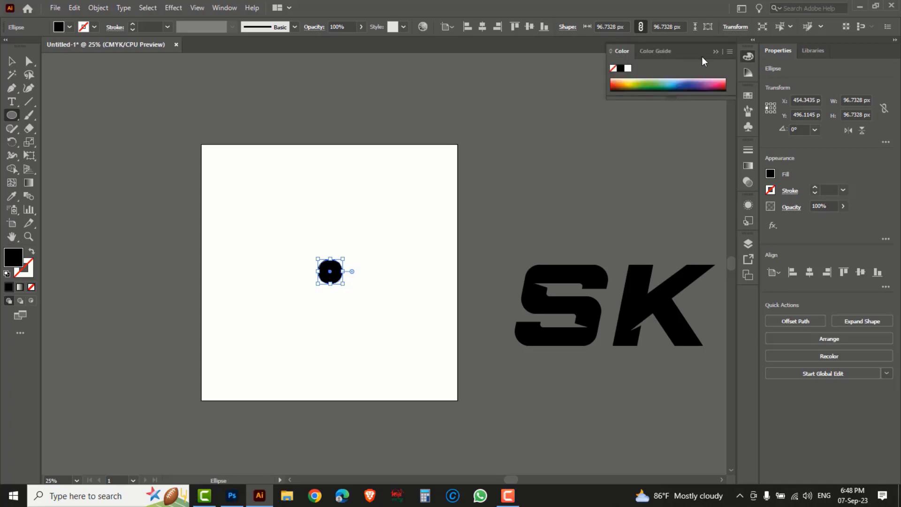
left_click(728, 53)
left_click(762, 55)
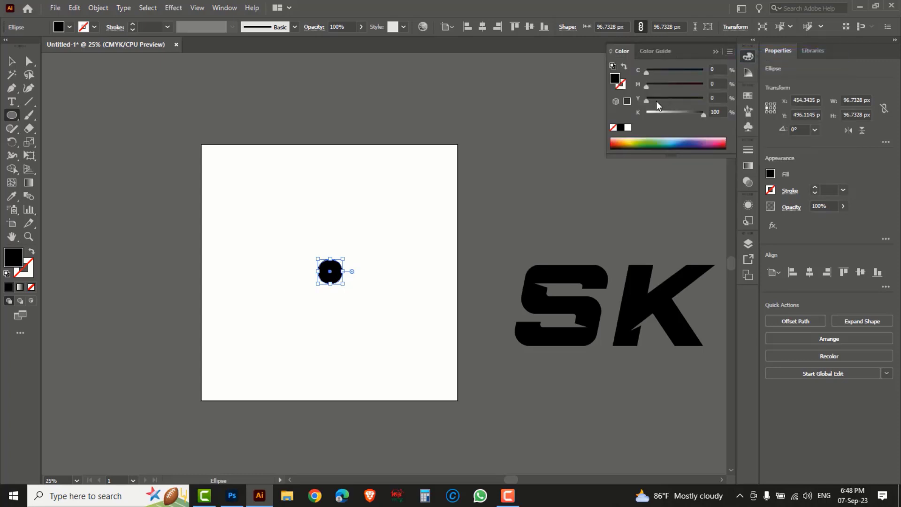
left_click(614, 128)
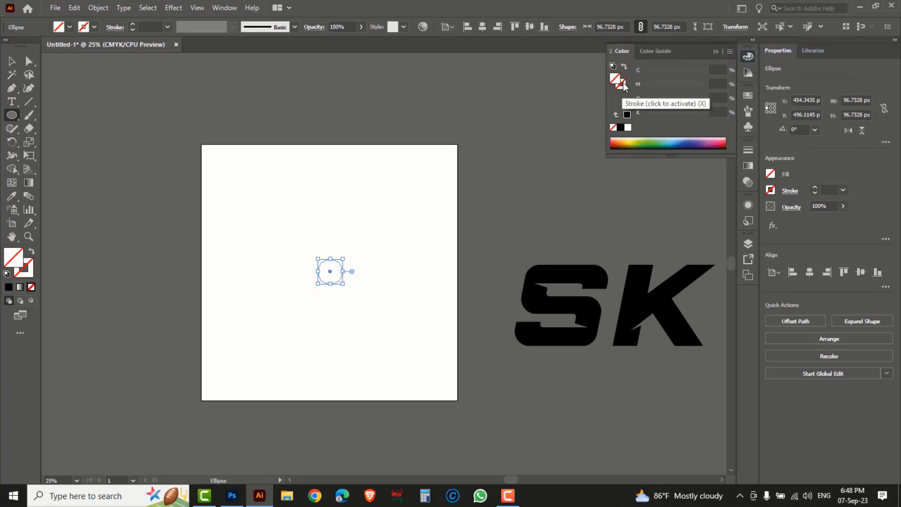
left_click(621, 129)
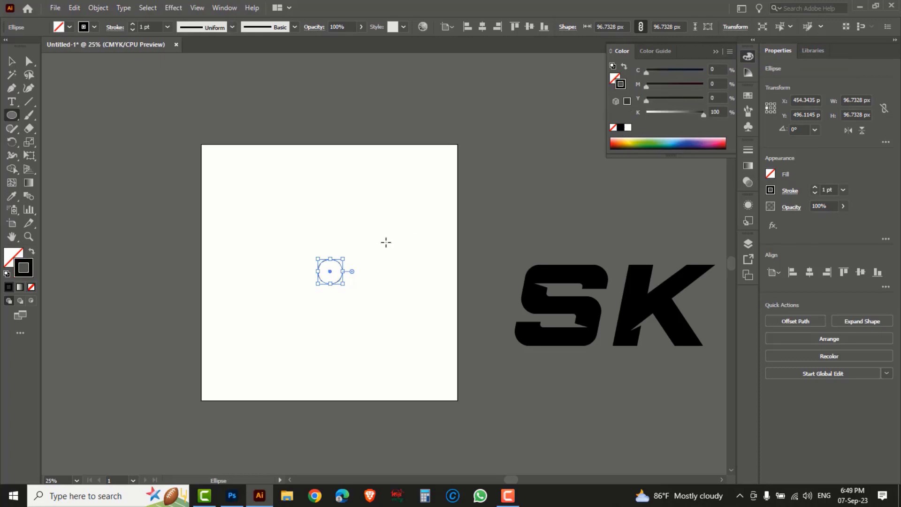
- Try offsetting the circle outward by 17 px with Offset Path, and delete the resulting outer circle
left_click(101, 9)
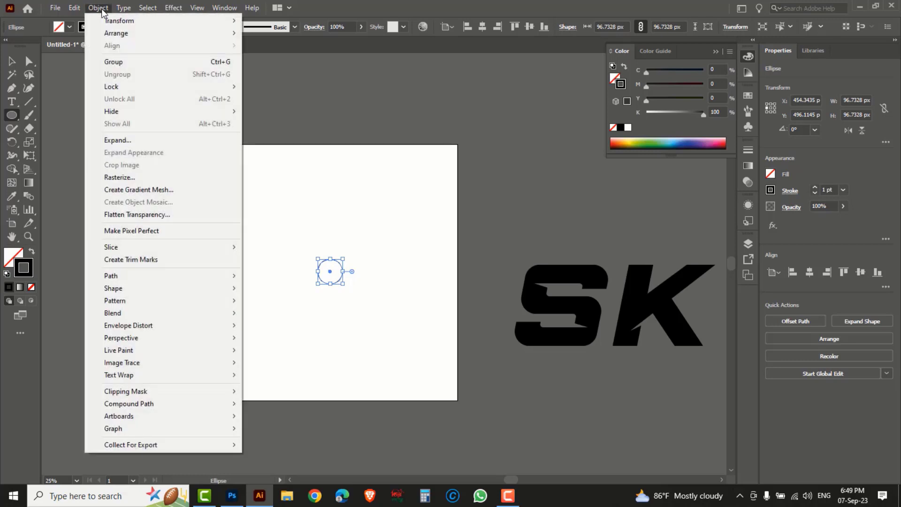
mouse_move(116, 280)
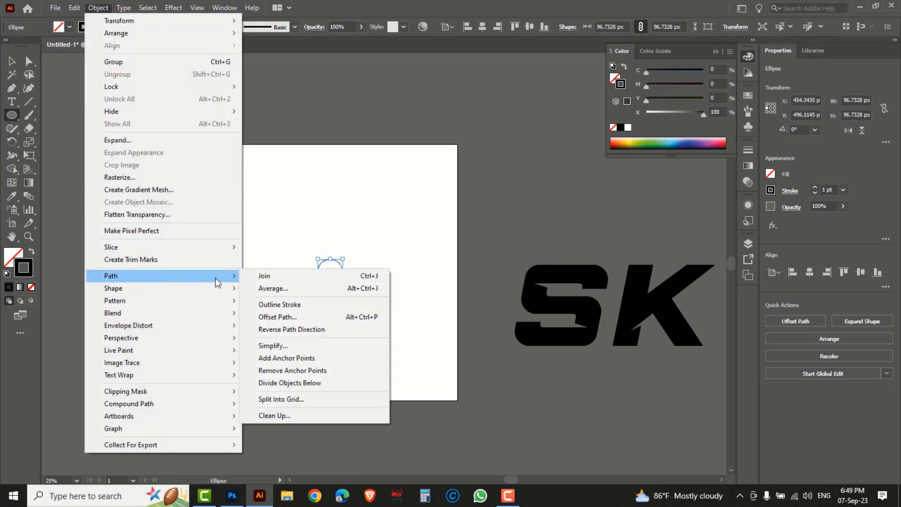
left_click(286, 317)
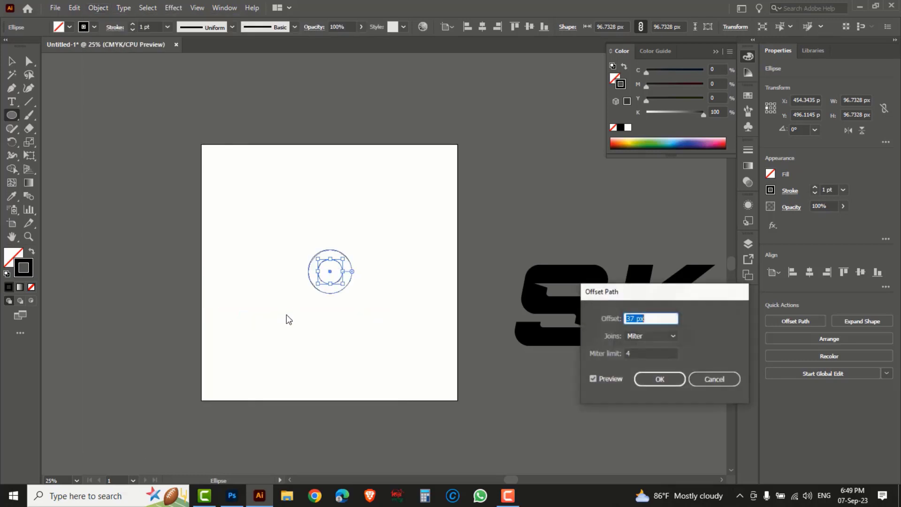
scroll(658, 316, "down", 10)
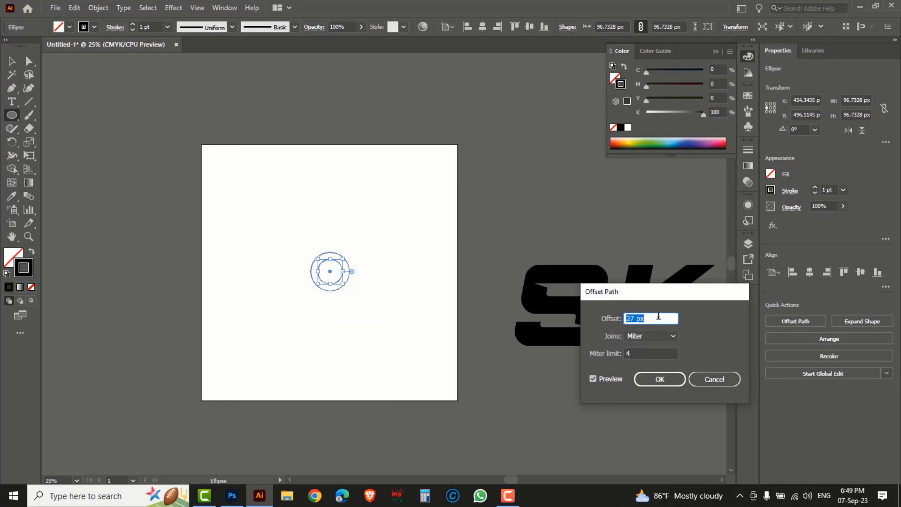
scroll(659, 315, "down", 8)
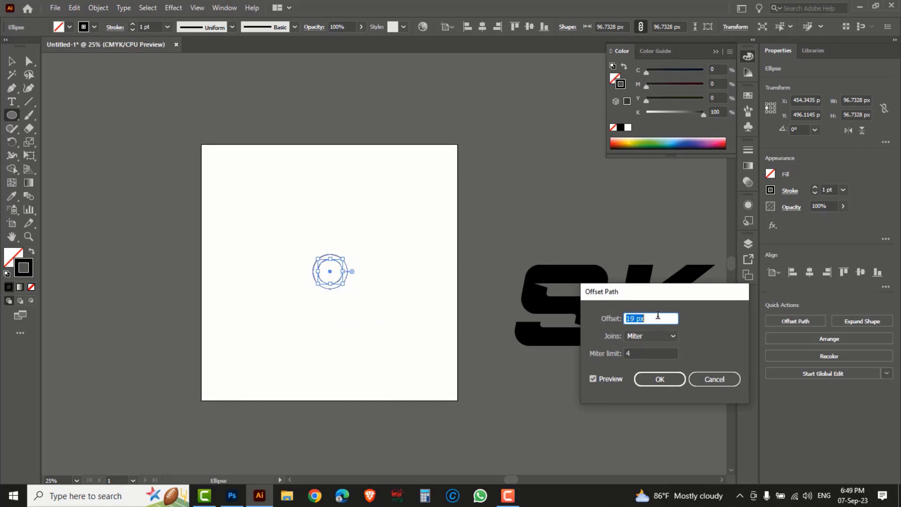
left_click(658, 380)
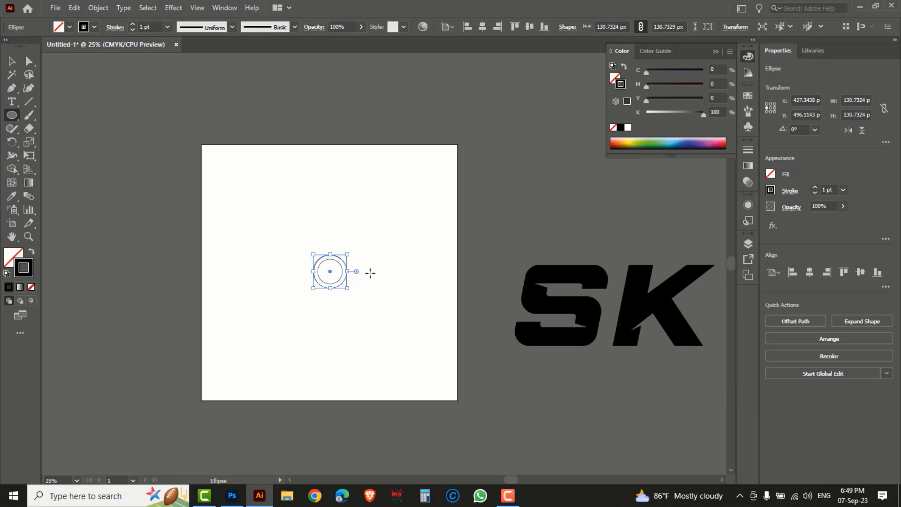
key("Delete")
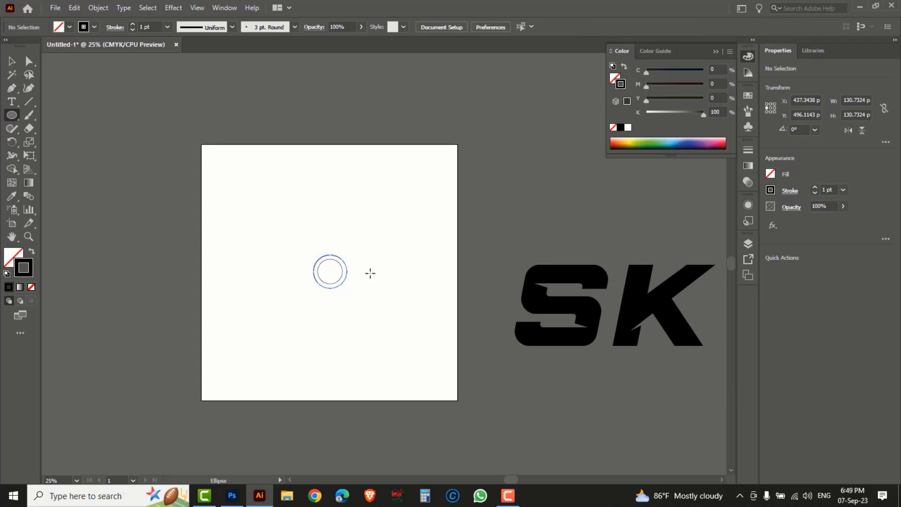
- Offset the original small circle outward by 17 px to create a concentric ring around it
left_click(10, 61)
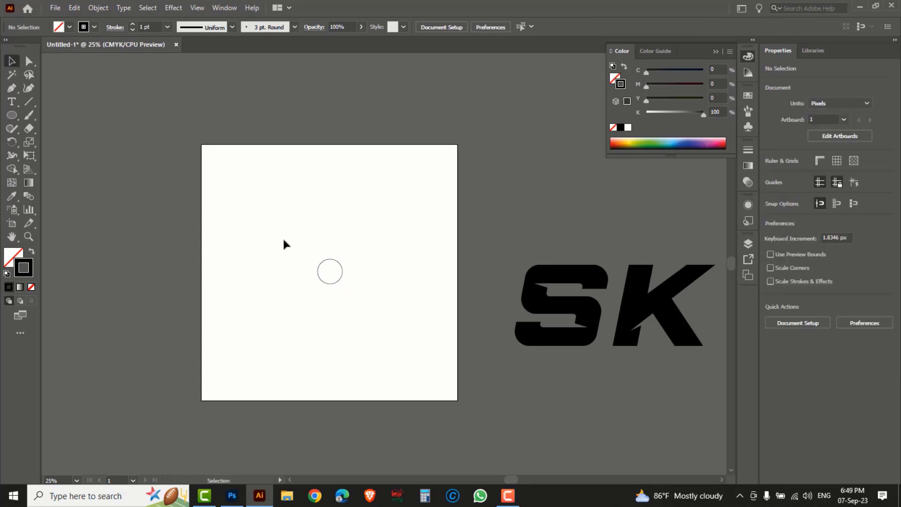
left_click_drag(282, 238, 353, 294)
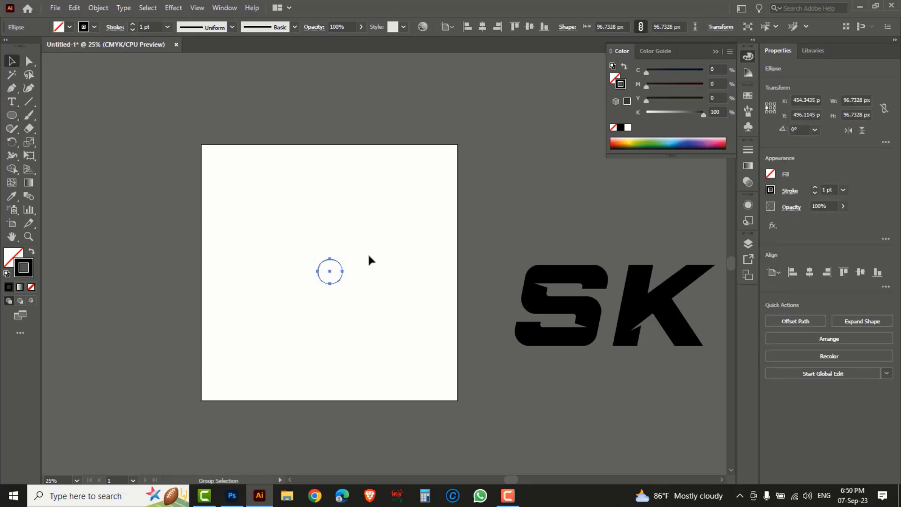
key("alt+o")
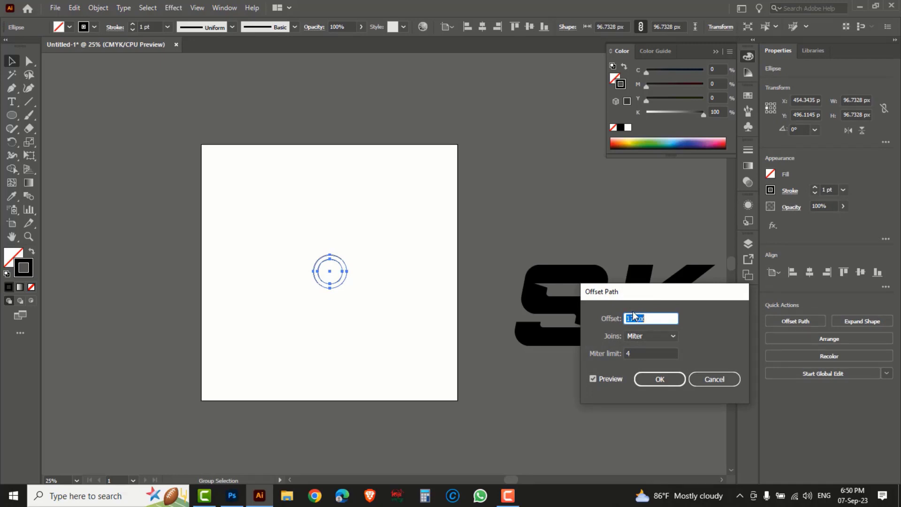
left_click(666, 378)
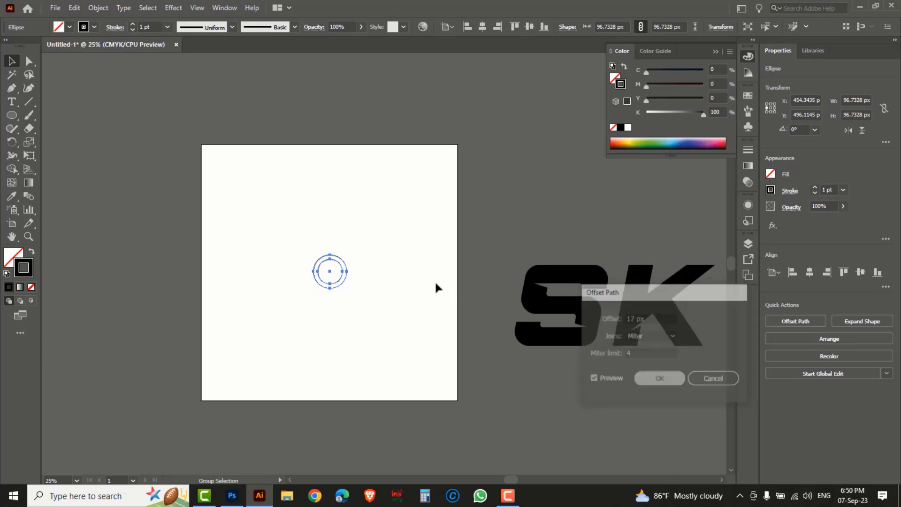
key("alt+o")
key("p")
key("o")
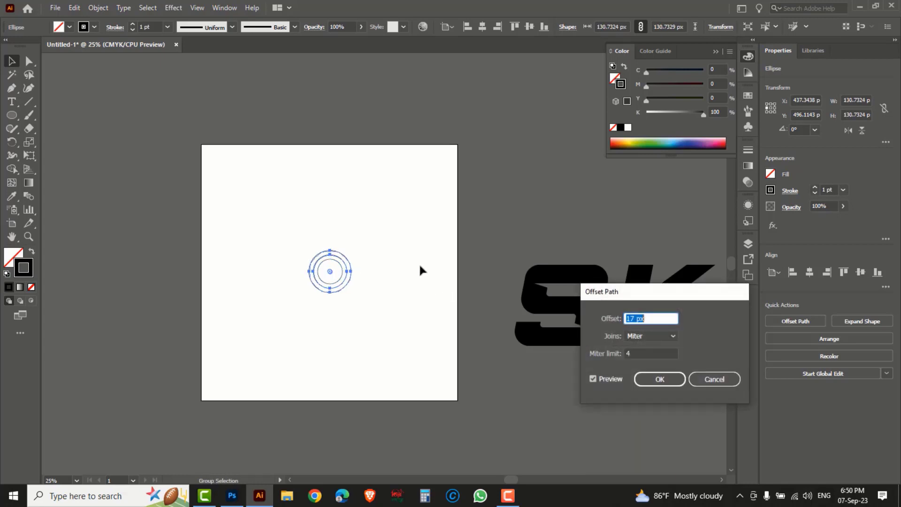
left_click(714, 379)
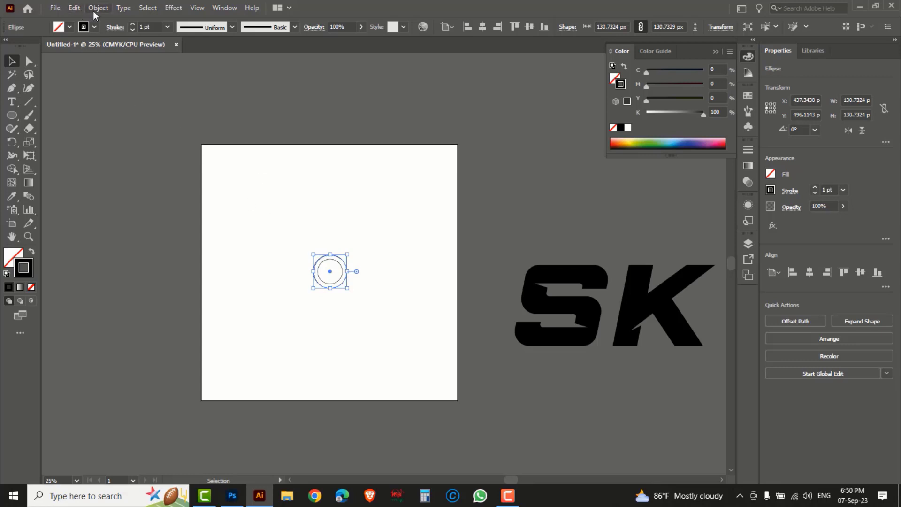
- Open the keyboard shortcut settings for menu commands and expand the Object and Path groups down to Offset Path
left_click(74, 8)
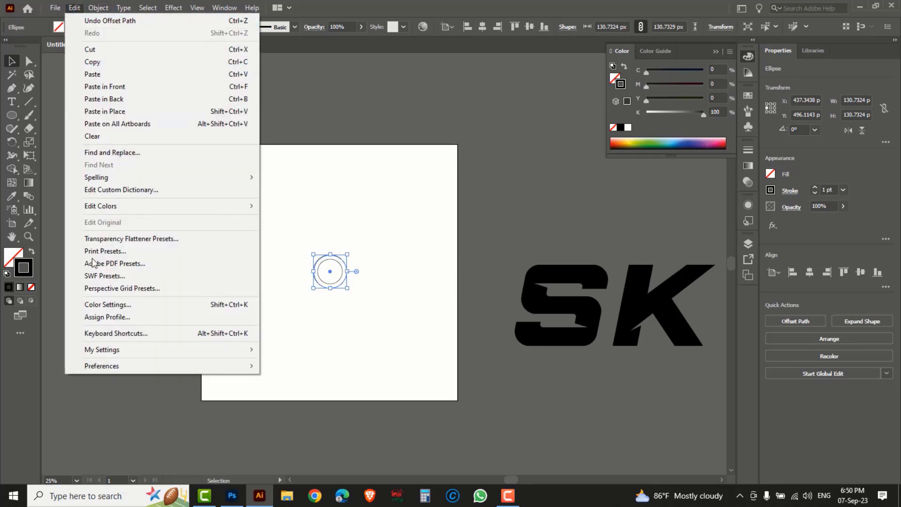
left_click(137, 335)
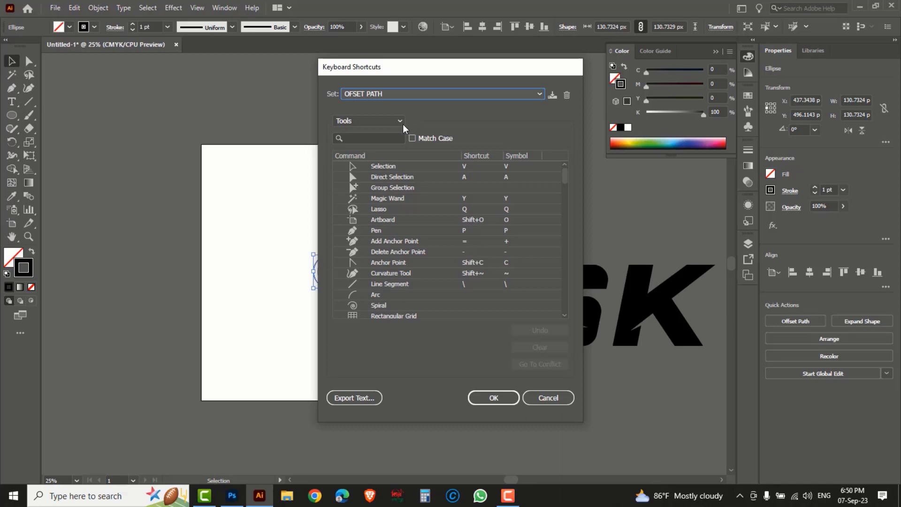
left_click(398, 122)
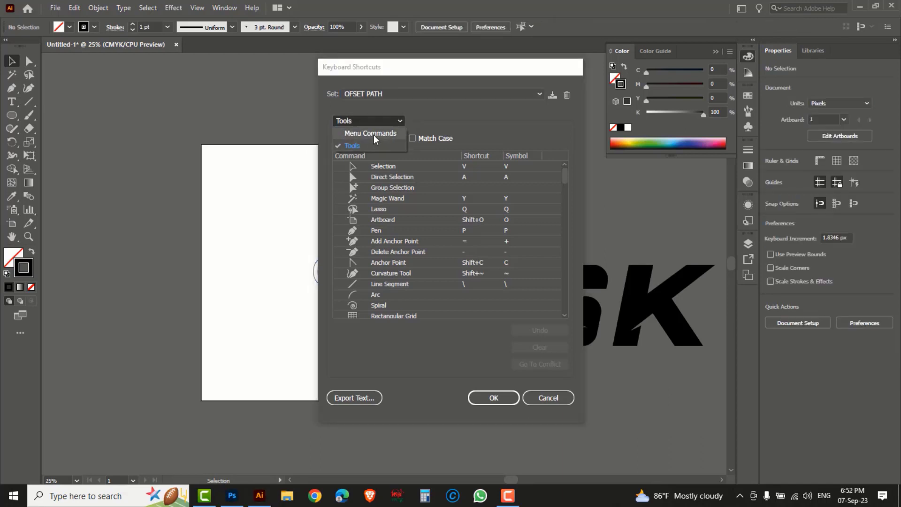
left_click(374, 135)
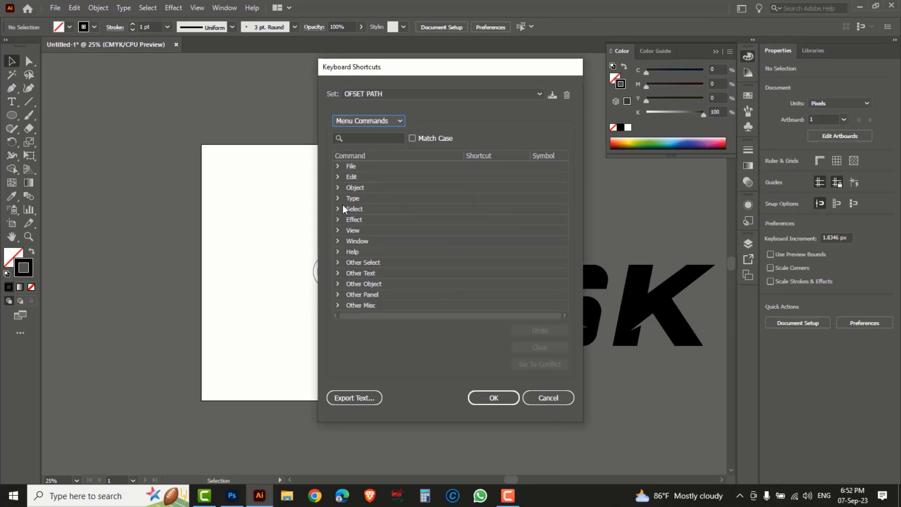
left_click(337, 188)
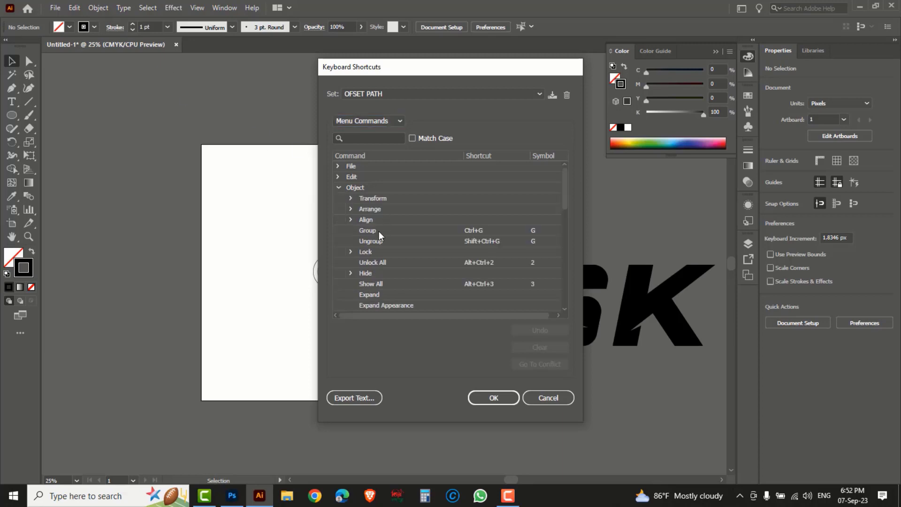
left_click_drag(565, 185, 534, 230)
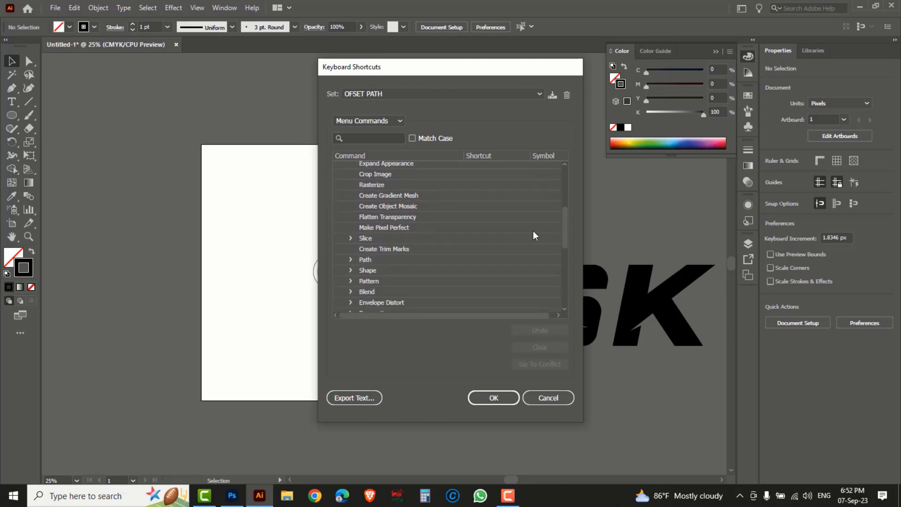
left_click(350, 260)
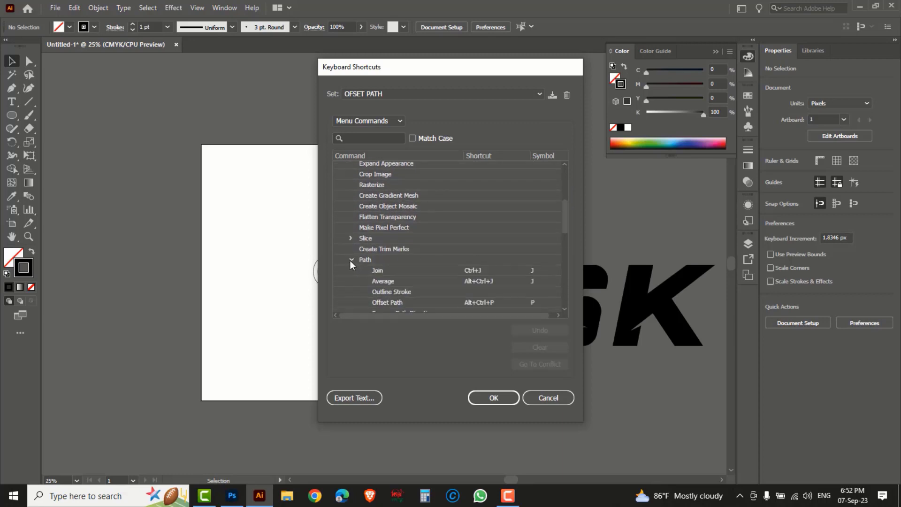
left_click_drag(567, 220, 562, 233)
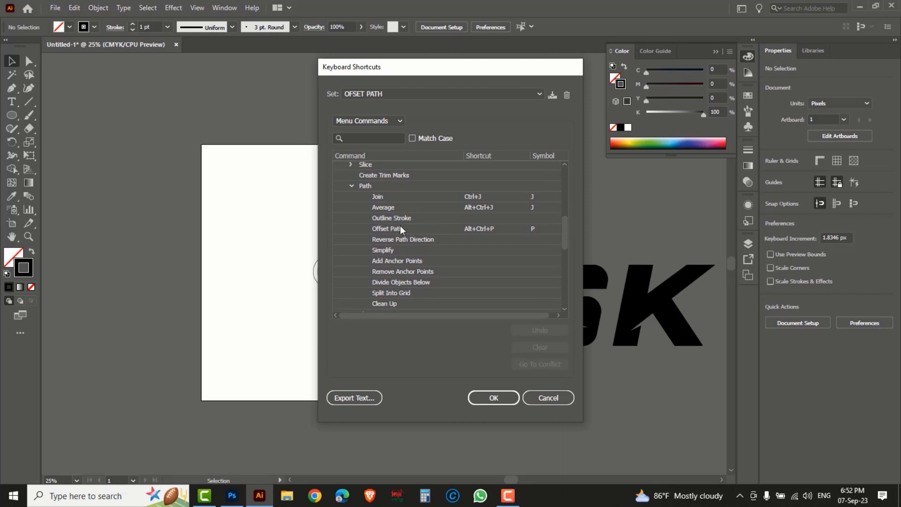
- Clear the Offset Path shortcut, assign Alt+Ctrl+P to it, and save by overwriting the OFSET PATH set
left_click(390, 228)
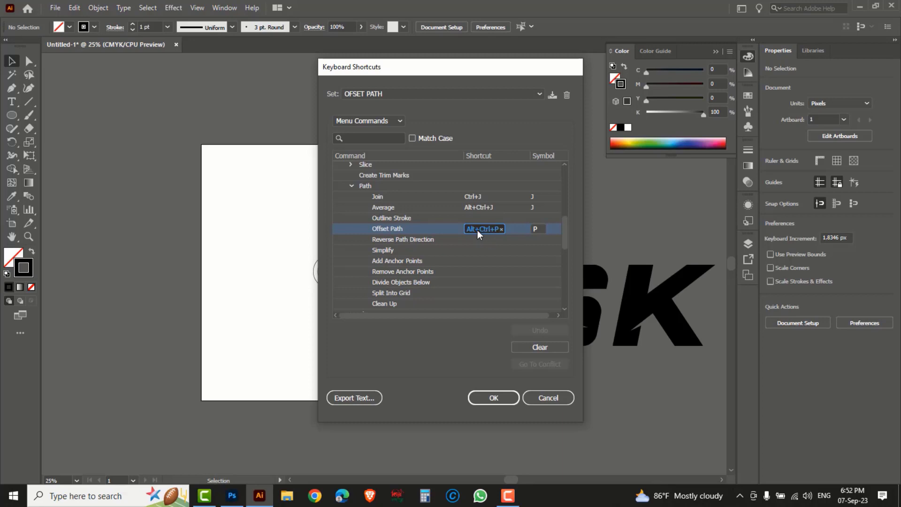
key("BackSpace")
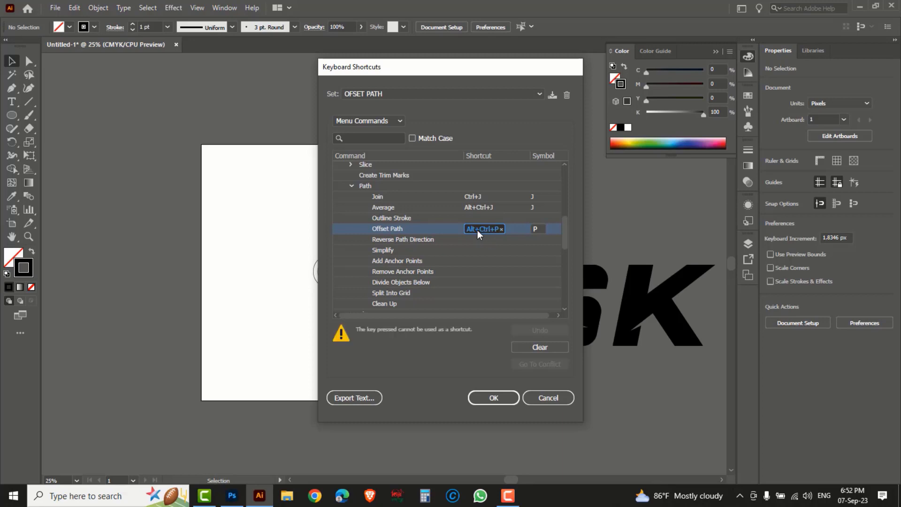
left_click(540, 348)
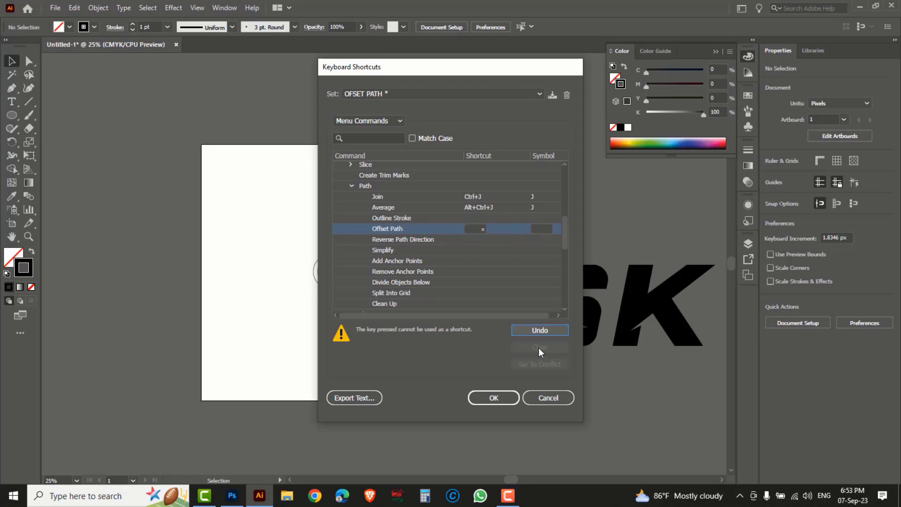
left_click(473, 230)
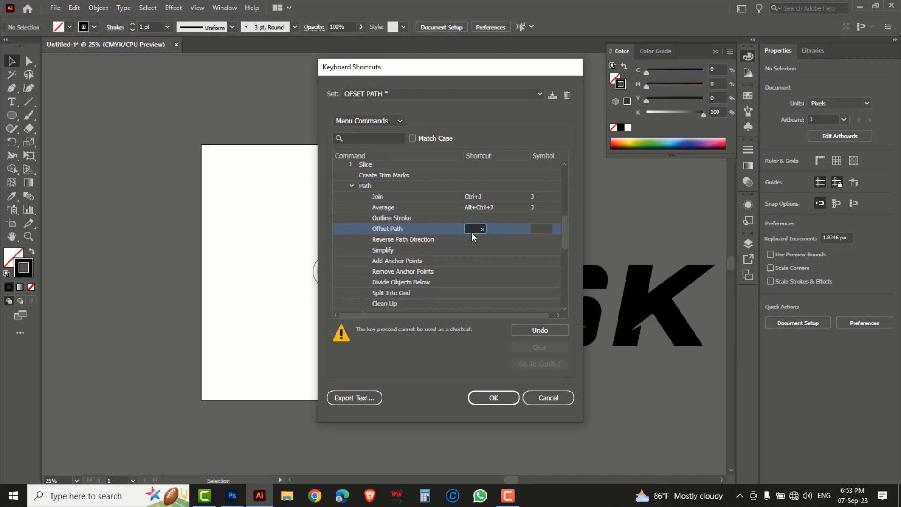
key("ctrl+alt+p")
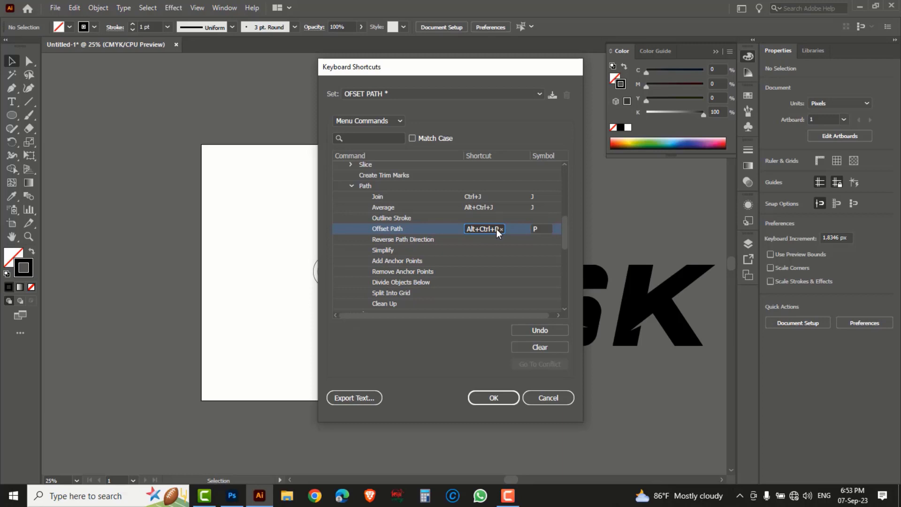
left_click(491, 399)
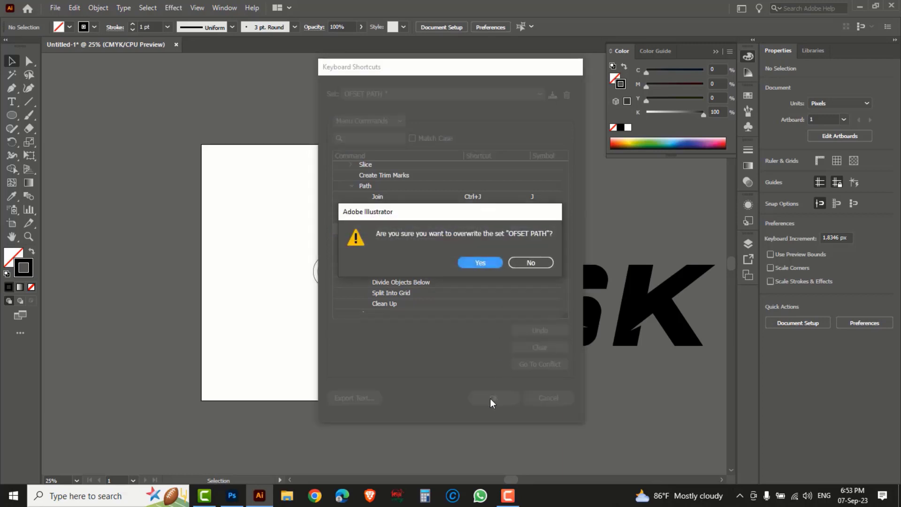
left_click(480, 262)
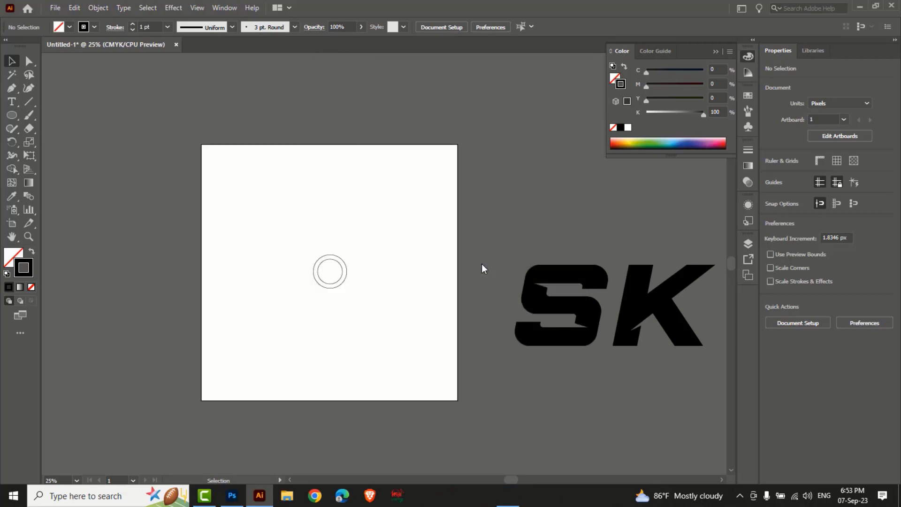
- Offset the outermost circle outward by 17 px six times in succession, building concentric rings up to about 335 px in diameter
left_click(347, 269)
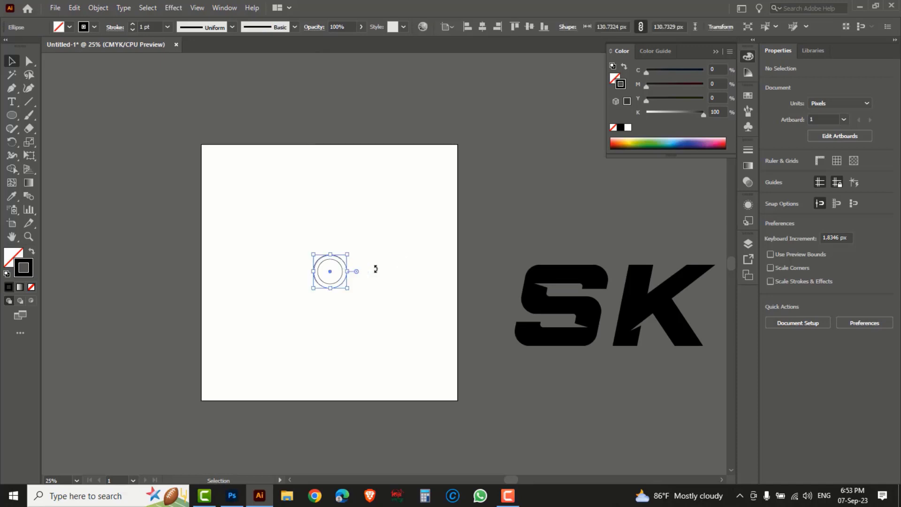
key("ctrl+alt+o")
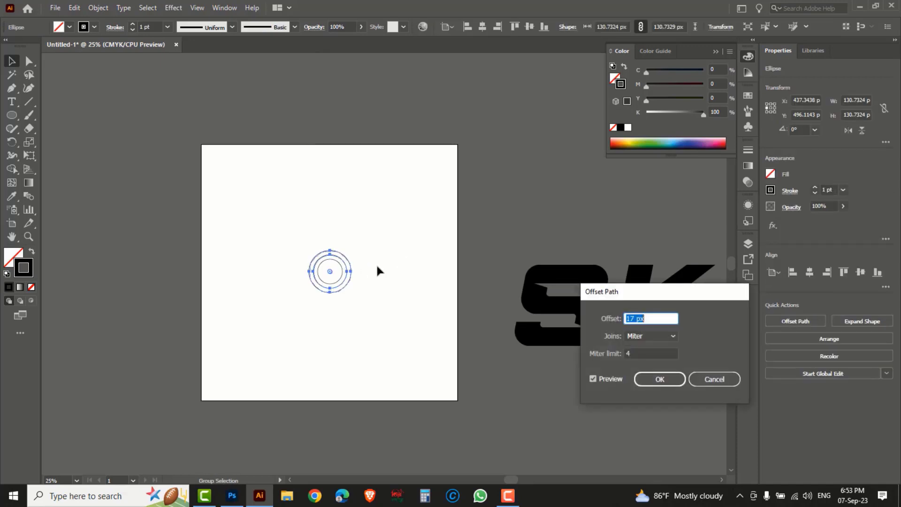
left_click(657, 380)
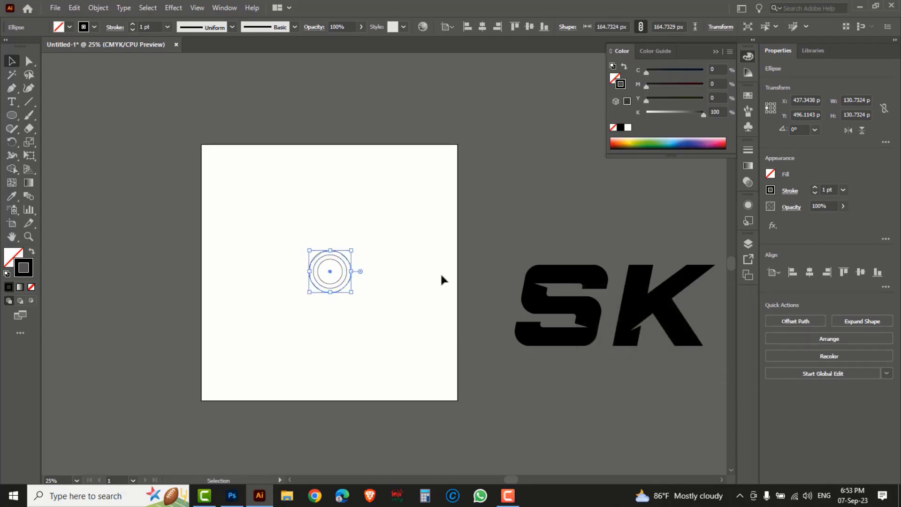
key("ctrl+alt+o")
key("Return")
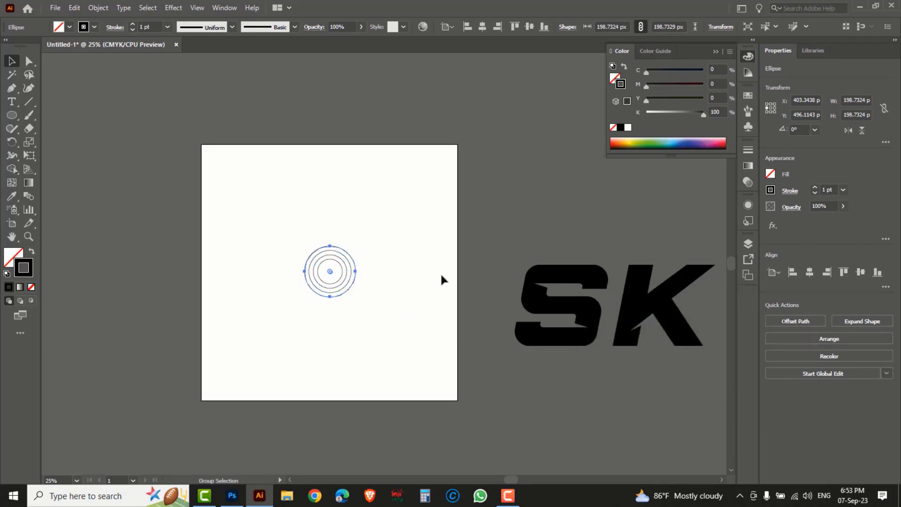
key("ctrl+alt+o")
key("Return")
key("ctrl+alt+o")
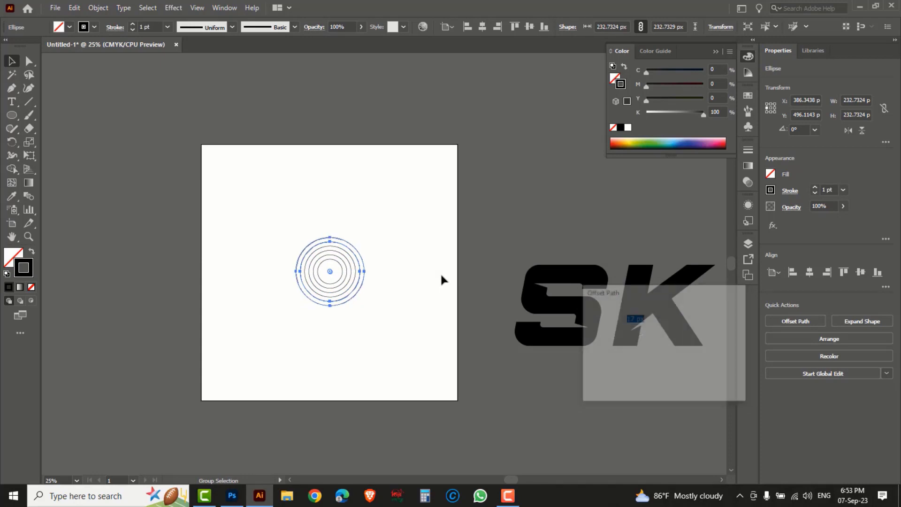
key("Return")
key("ctrl+alt+o")
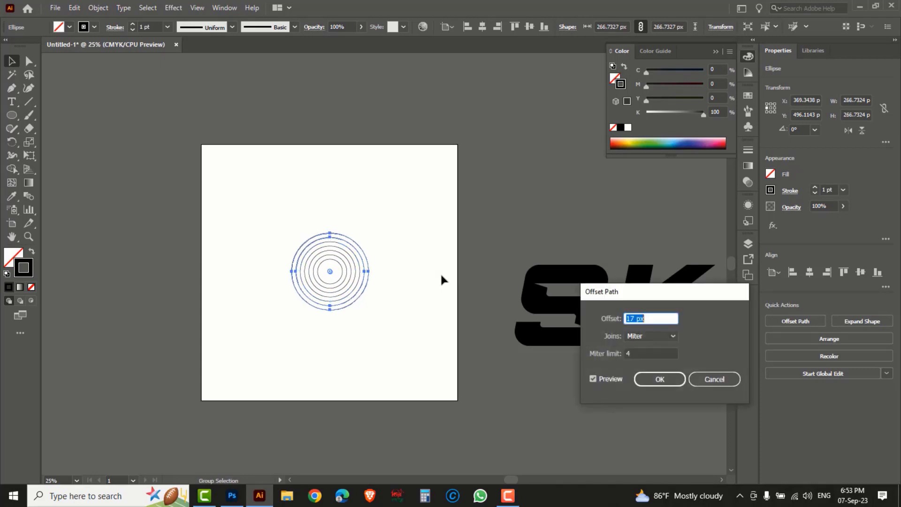
key("Return")
key("ctrl+alt+o")
key("Return")
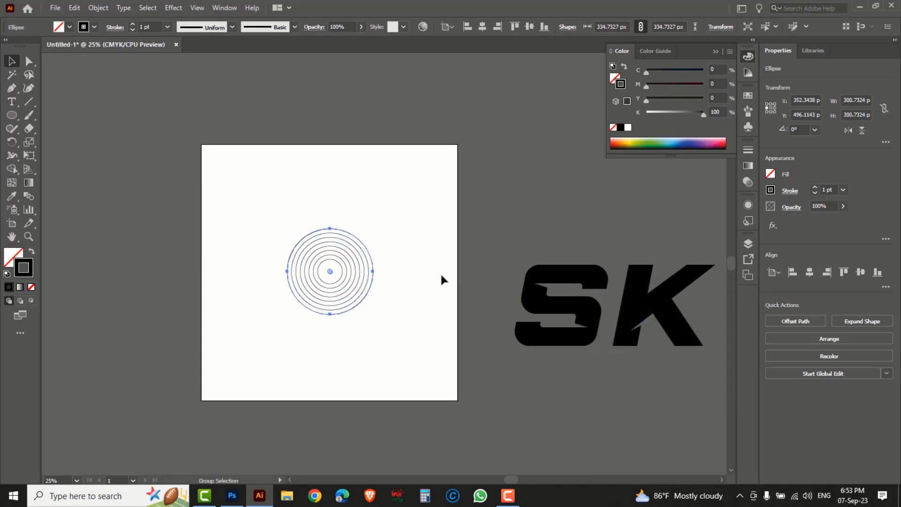
- Offset the outermost circle outward by 17 px nine times in succession, building concentric rings up to about 641 px in diameter
key("ctrl+alt+o")
key("Return")
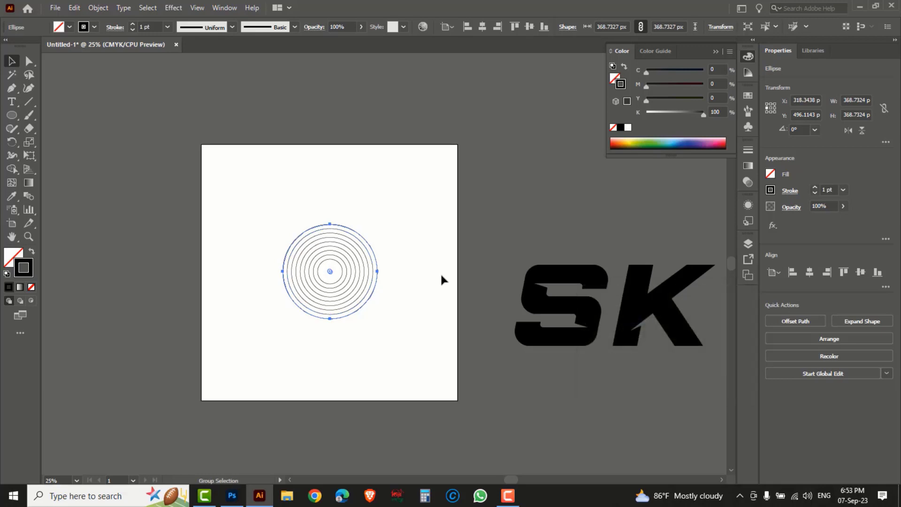
key("ctrl+alt+o")
key("Return")
key("ctrl+alt+o")
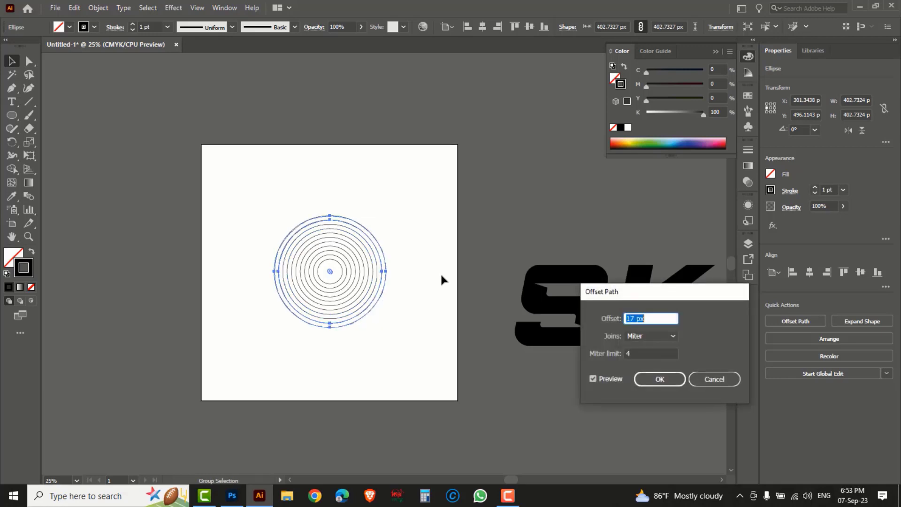
key("Return")
key("ctrl+alt+o")
key("Return")
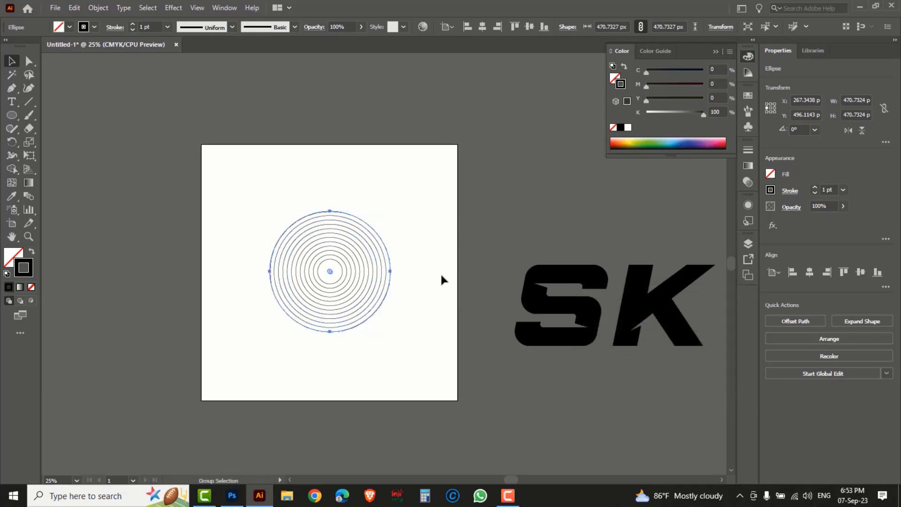
key("ctrl+alt+o")
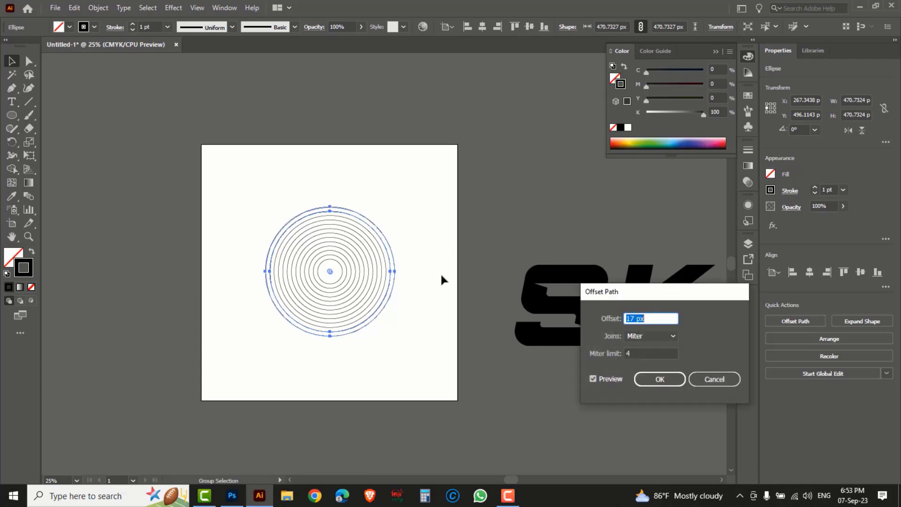
key("Return")
key("ctrl+alt+o")
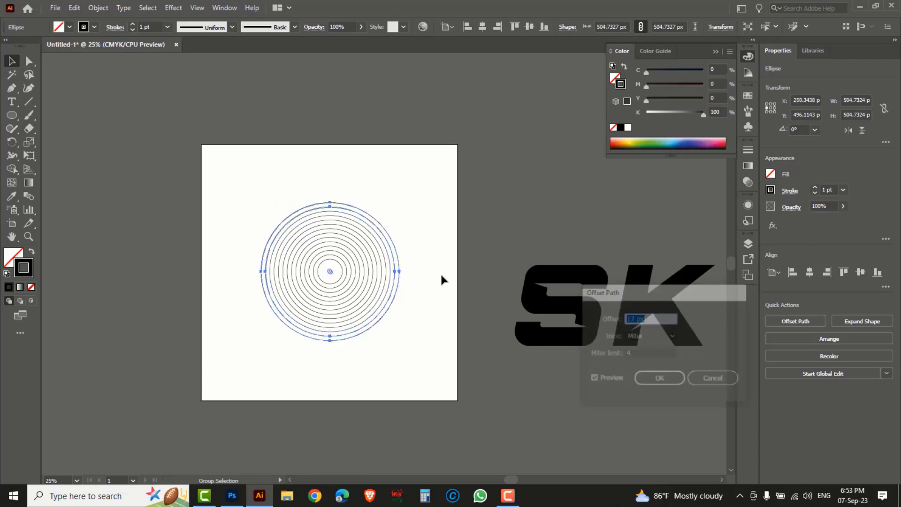
key("Return")
key("ctrl+alt+o")
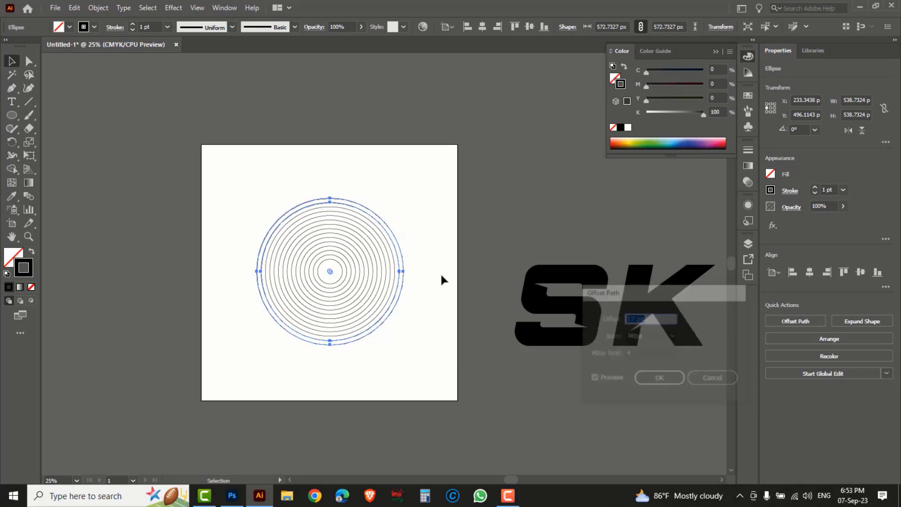
key("Return")
key("ctrl+alt+o")
key("Return")
key("ctrl+alt+o")
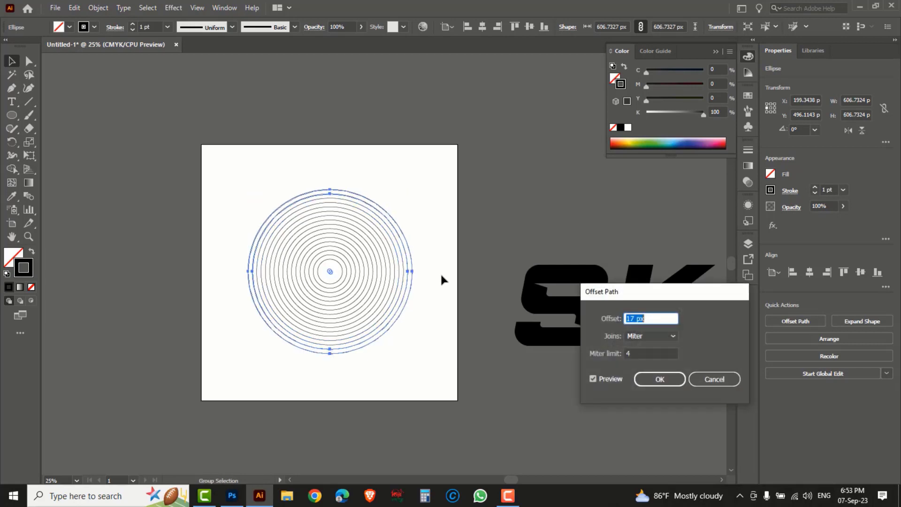
key("Return")
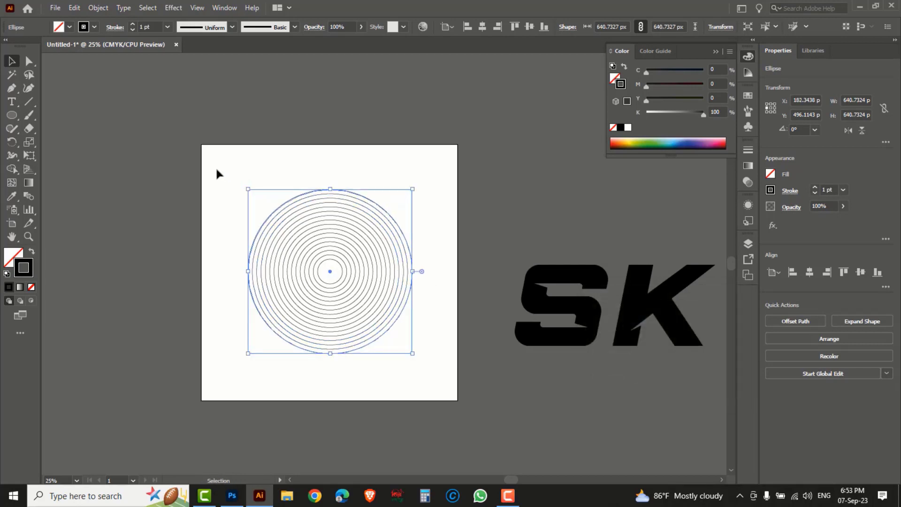
- Select all the concentric circles, scale them up to about 879 px wide, and set their stroke weight to 15 pt
left_click_drag(217, 171, 440, 376)
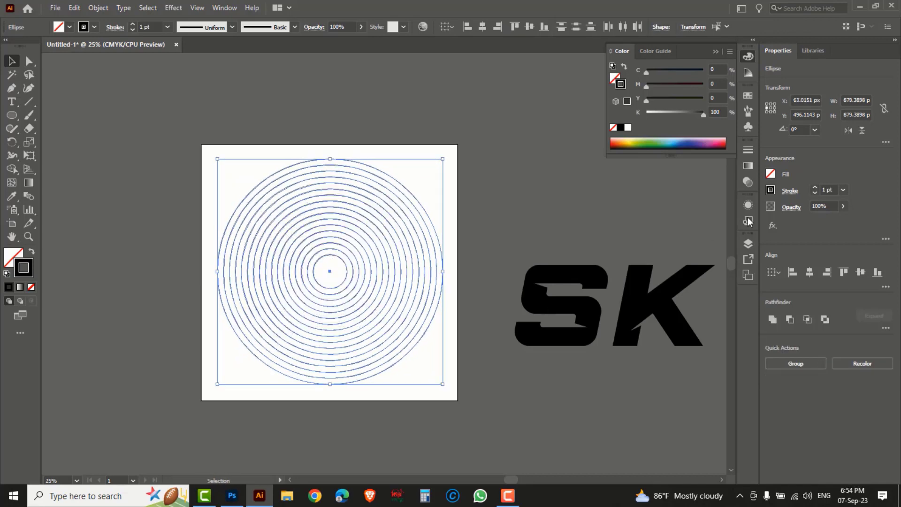
left_click(816, 187)
left_click(815, 187)
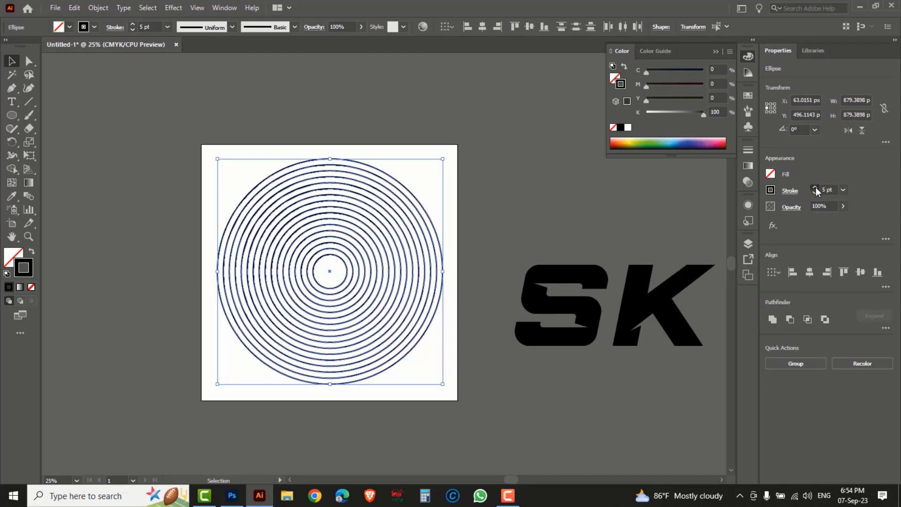
left_click(816, 188)
left_click(816, 187)
left_click(816, 188)
left_click(816, 187)
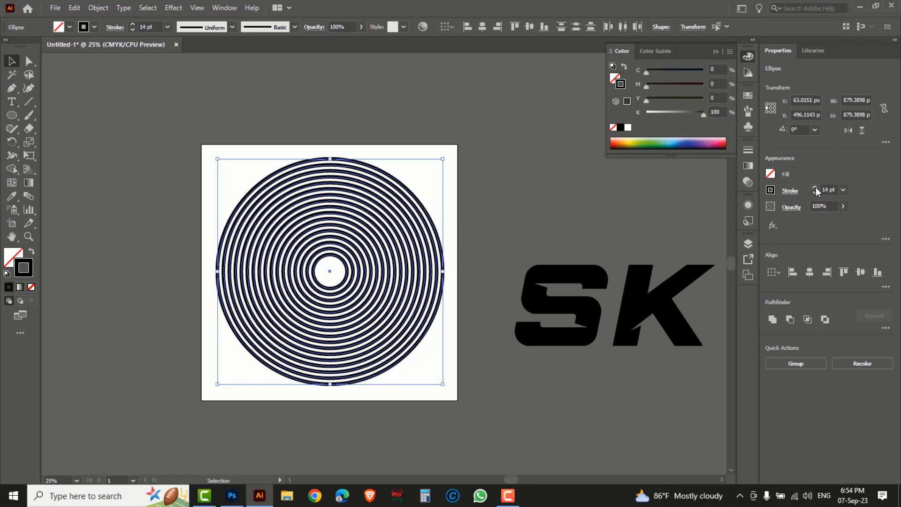
left_click(816, 188)
left_click(816, 187)
left_click(816, 187)
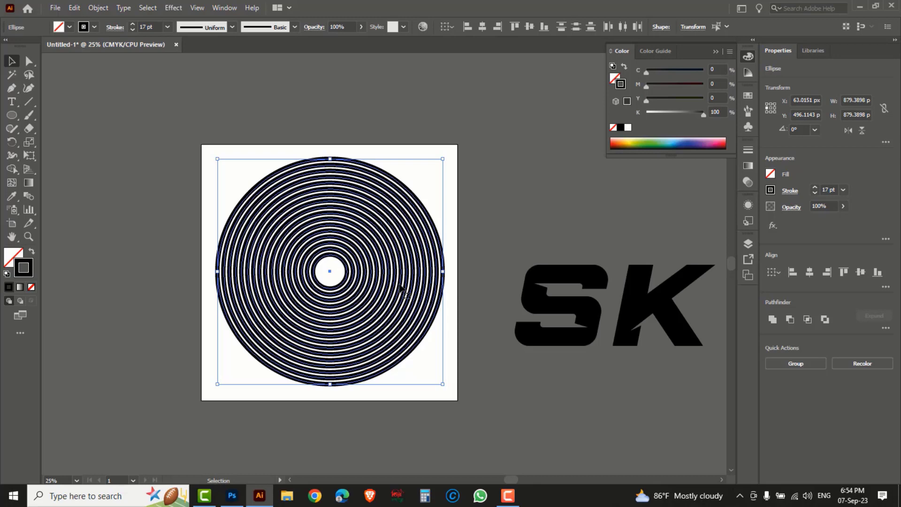
left_click(815, 192)
left_click(816, 193)
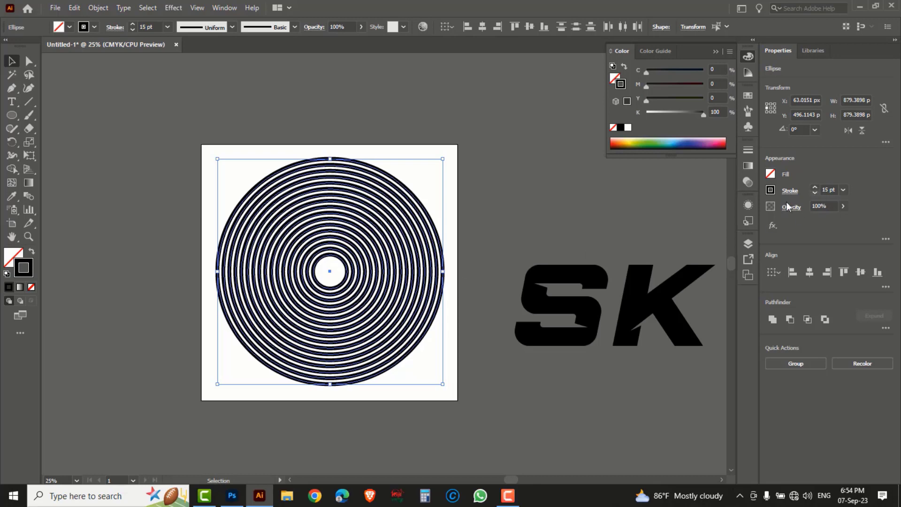
- Expand the fill and stroke of the selected circles into filled ring shapes
left_click(98, 8)
mouse_move(117, 117)
left_click(119, 140)
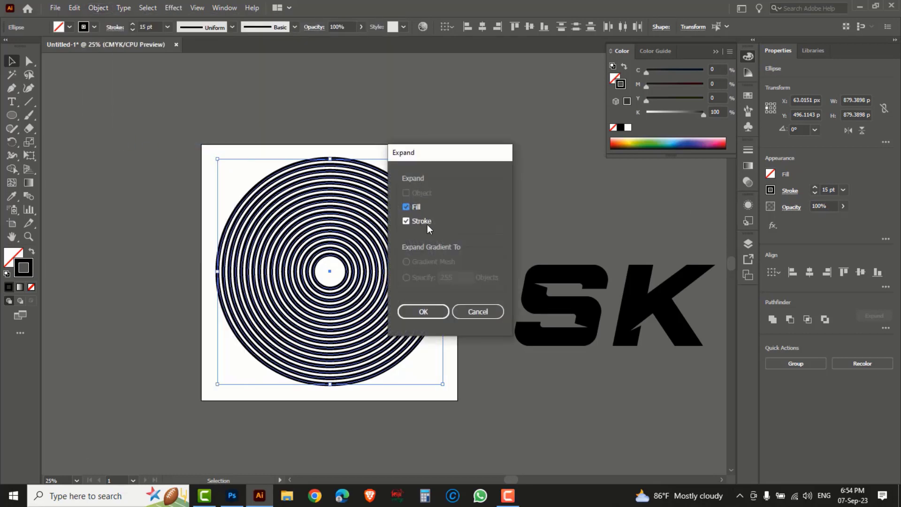
left_click(424, 312)
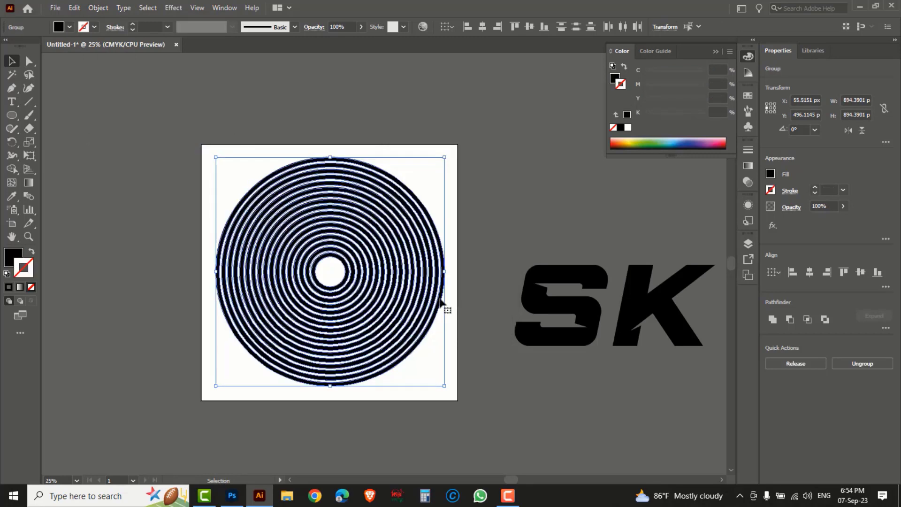
- Apply a linear gradient to the ring group's stroke, with a light blue start stop and an RGB Blue end stop
left_click(748, 166)
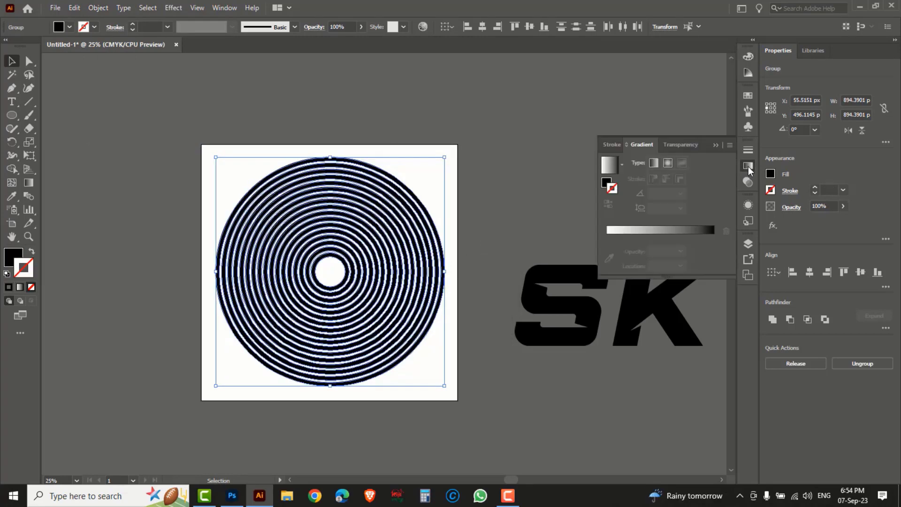
left_click(666, 233)
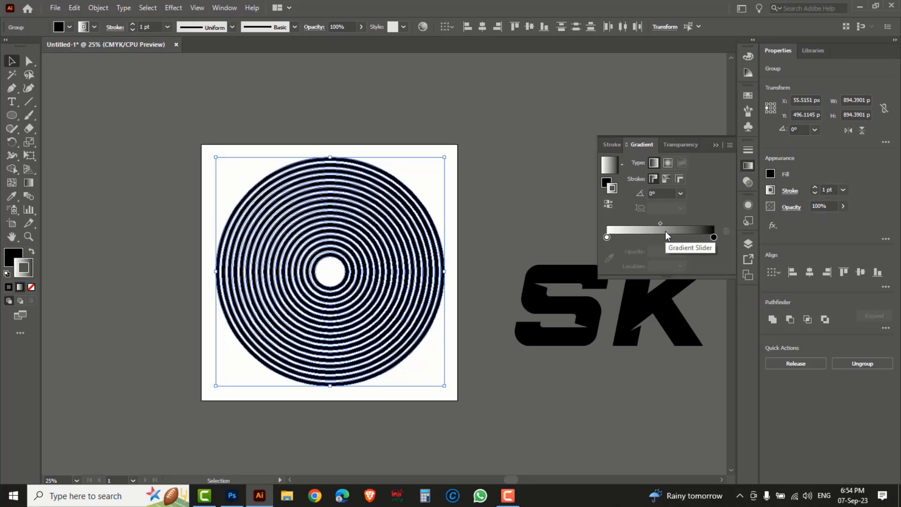
double_click(714, 237)
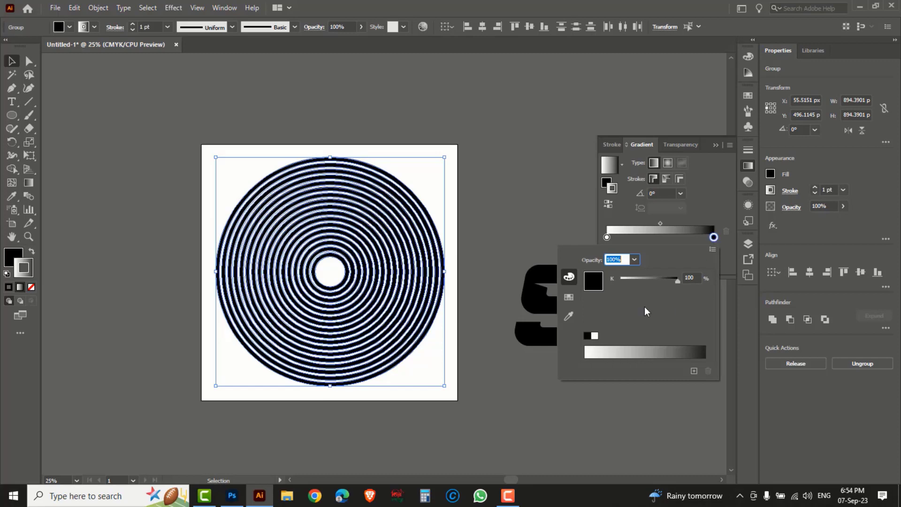
left_click(569, 296)
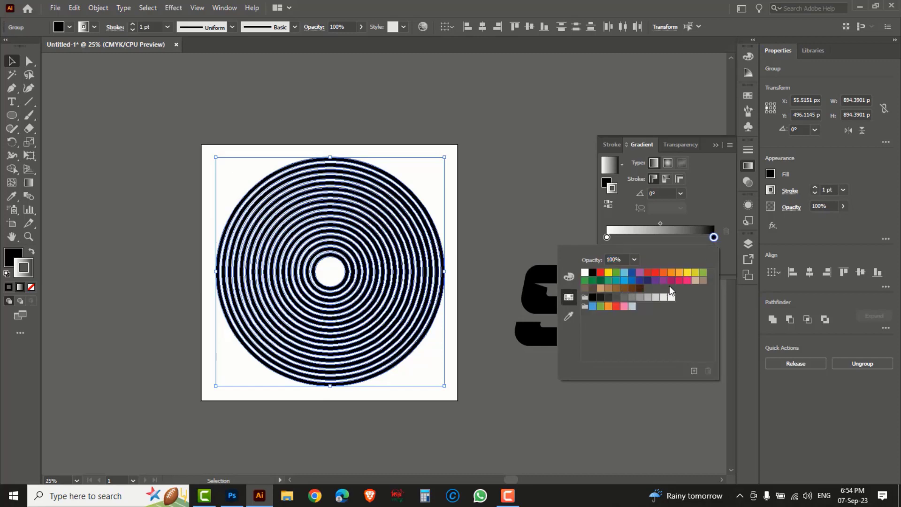
left_click(632, 273)
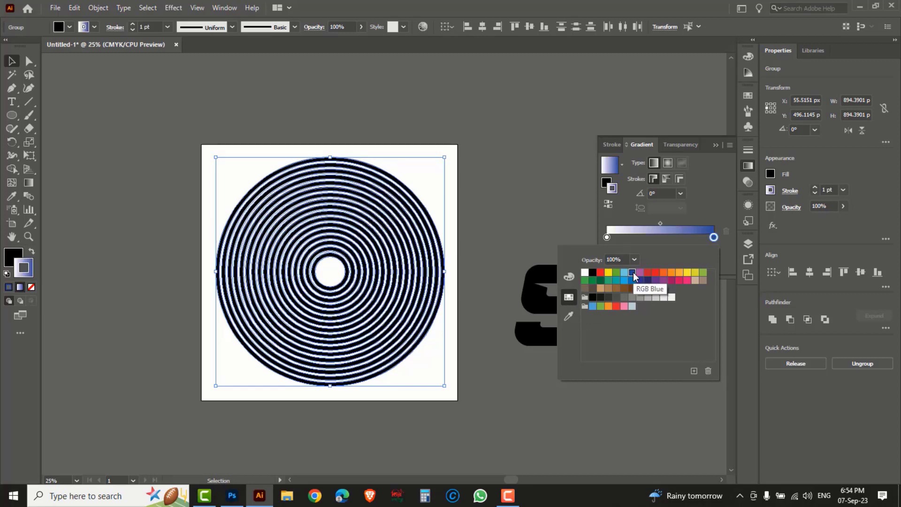
left_click(608, 237)
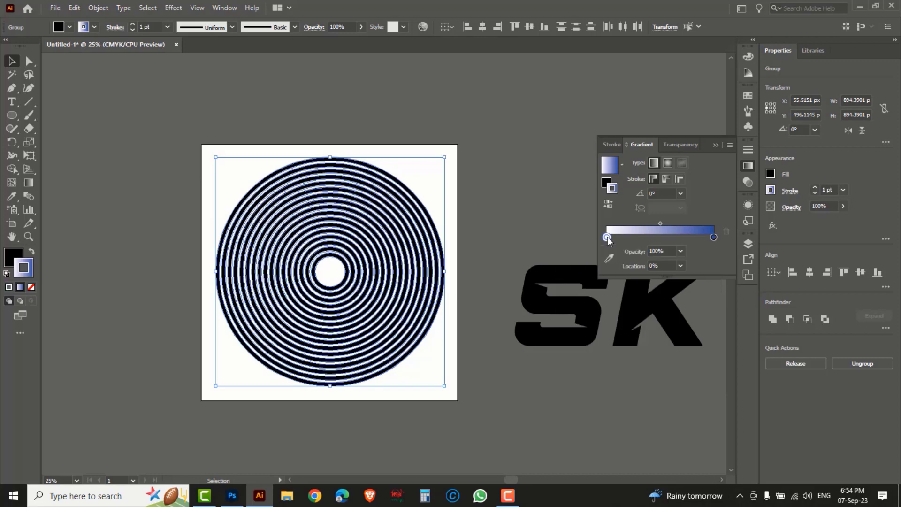
double_click(608, 236)
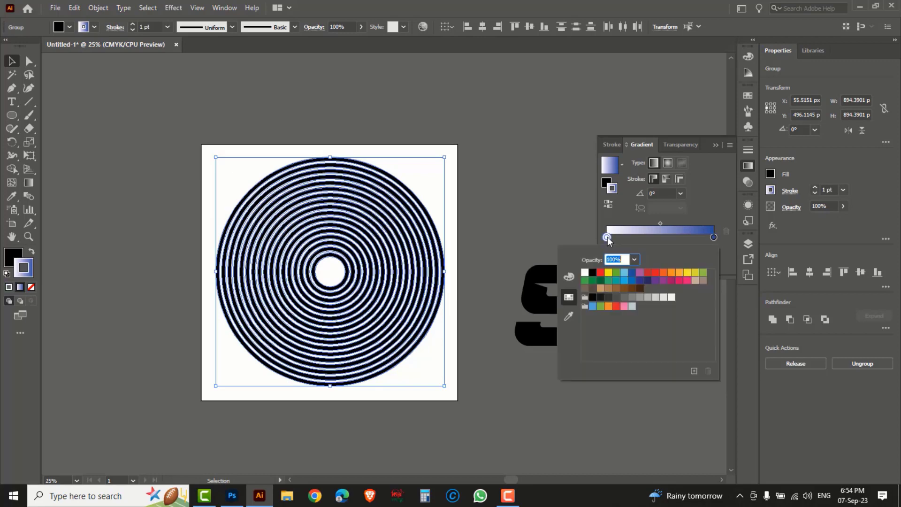
left_click(624, 273)
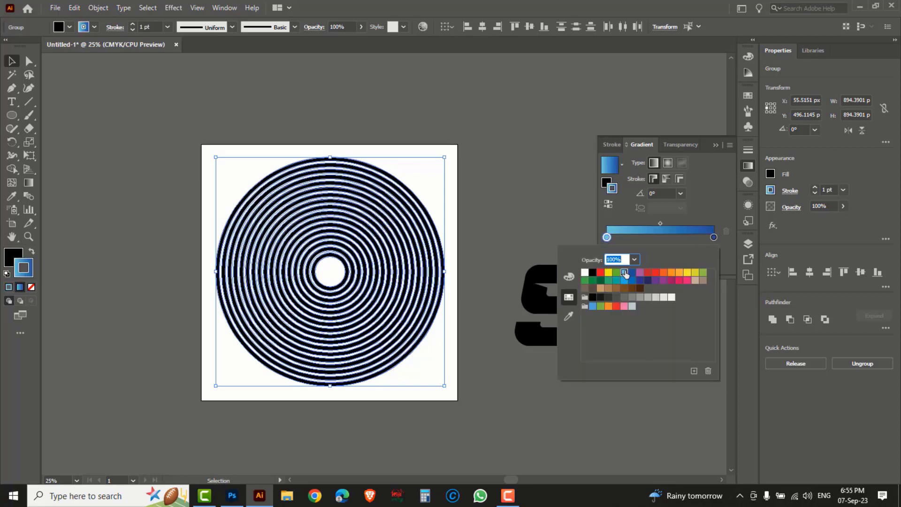
- Add a gradient stop near the middle of the stroke gradient, at about 52%, and color it bright pink
left_click(661, 238)
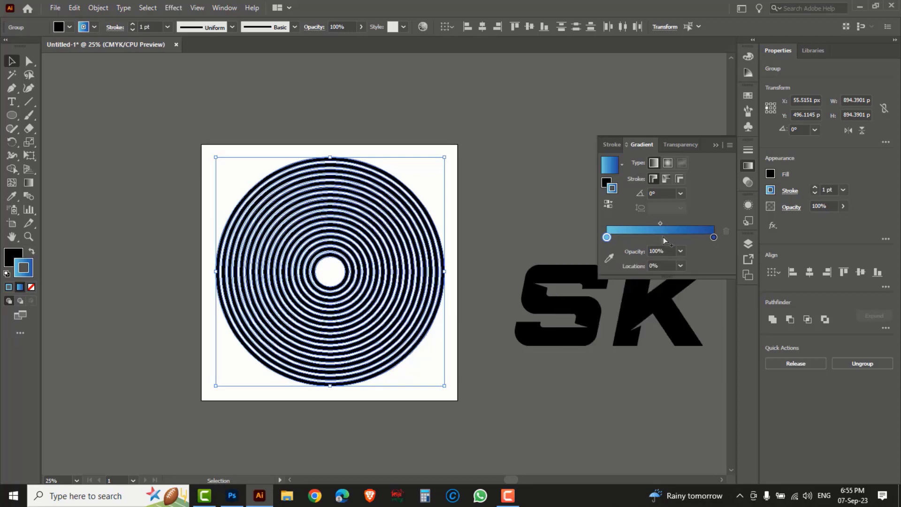
left_click(663, 238)
double_click(663, 238)
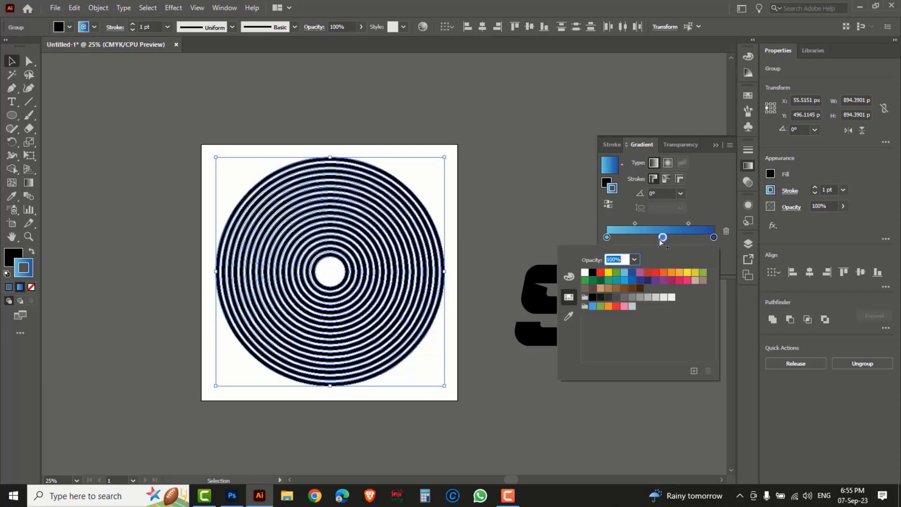
left_click(686, 282)
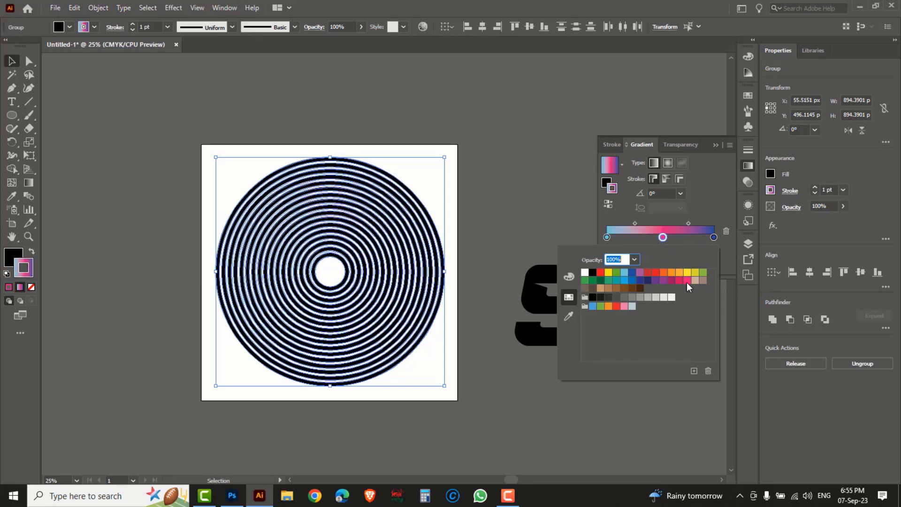
- Deepen the gradient's light blue start stop by setting cyan to 100% and black to 18%
left_click(607, 238)
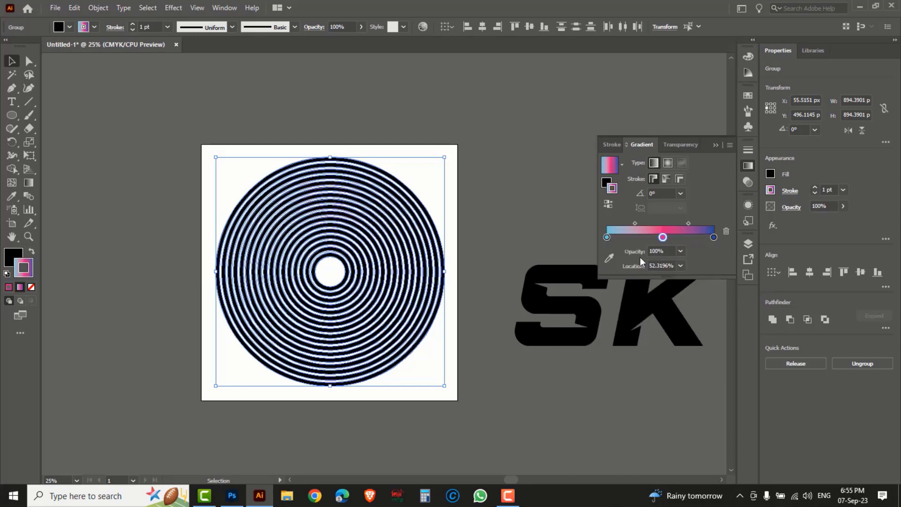
double_click(607, 238)
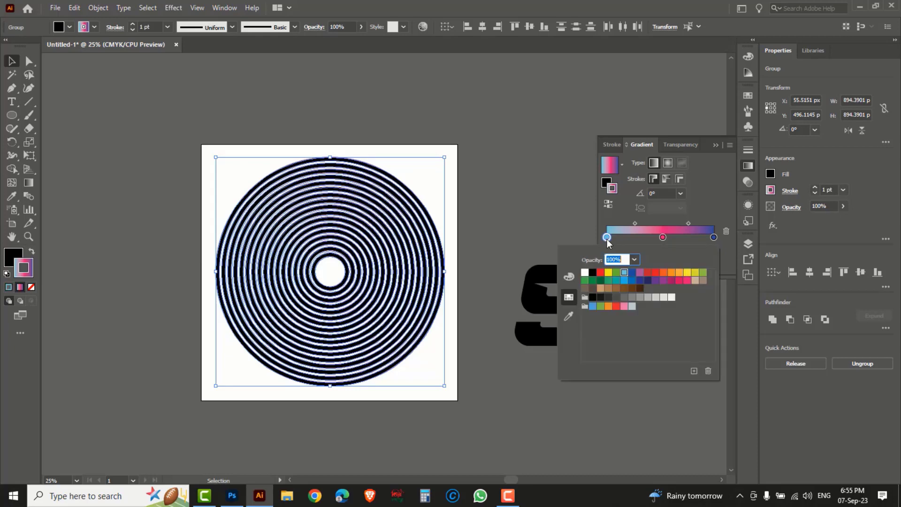
left_click(570, 278)
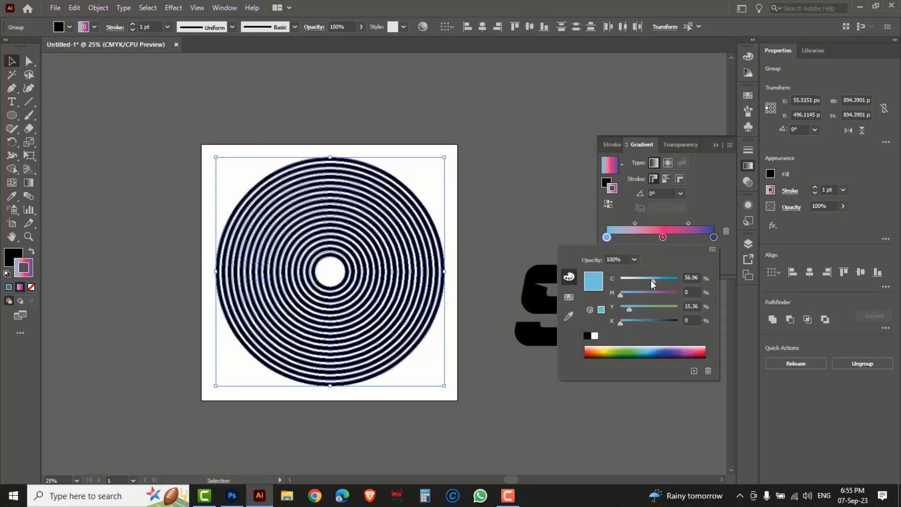
left_click_drag(652, 282, 661, 280)
left_click_drag(624, 323, 634, 323)
left_click_drag(662, 281, 678, 280)
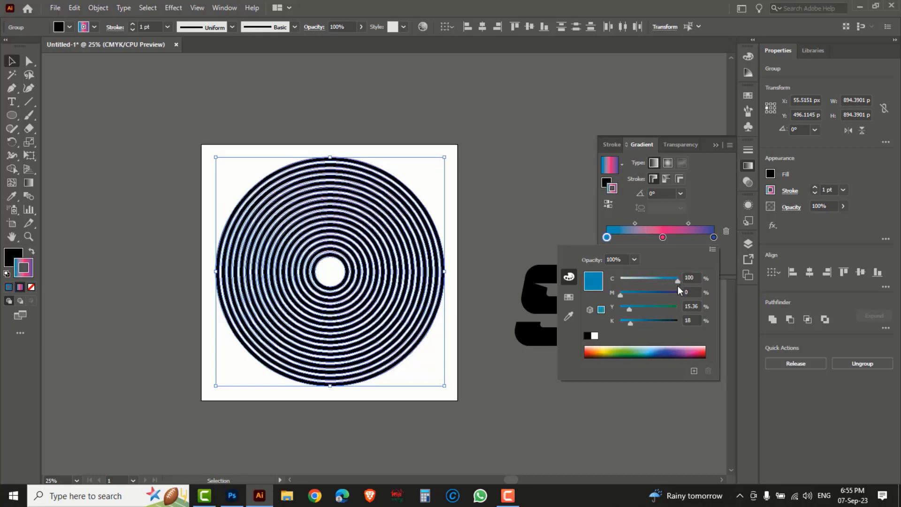
- Darken the gradient's blue end stop by setting black to 30% and raising its cyan
left_click(714, 236)
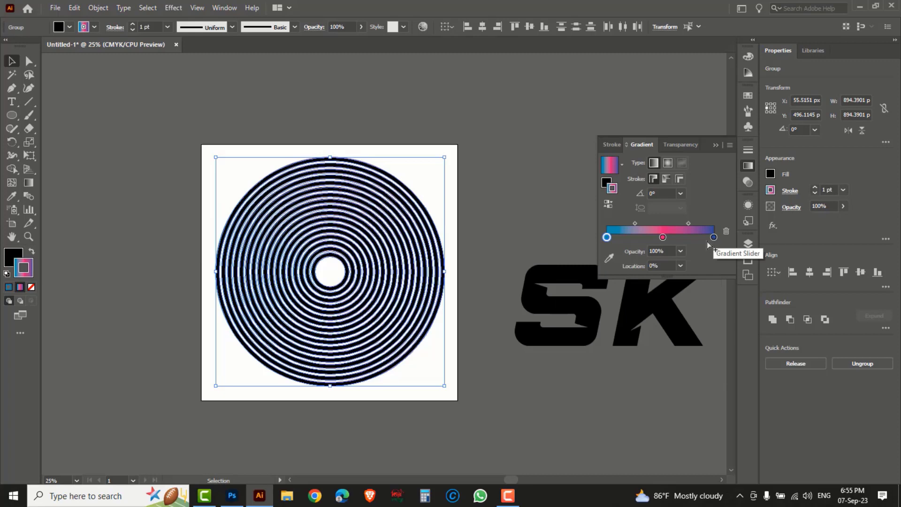
double_click(713, 237)
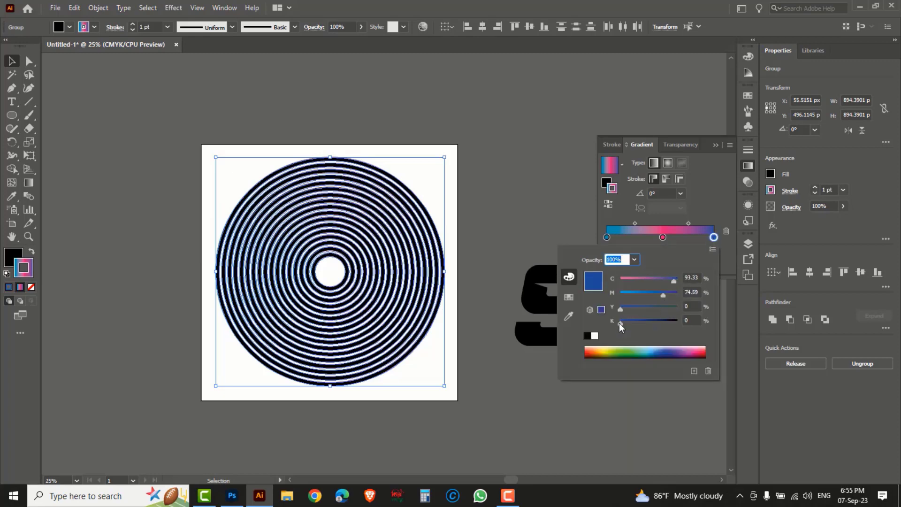
left_click_drag(620, 323, 633, 322)
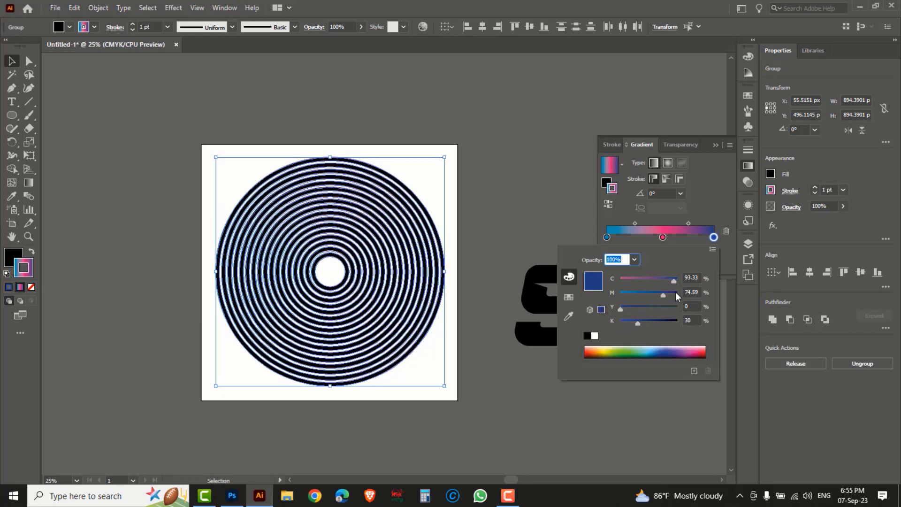
left_click_drag(672, 281, 686, 281)
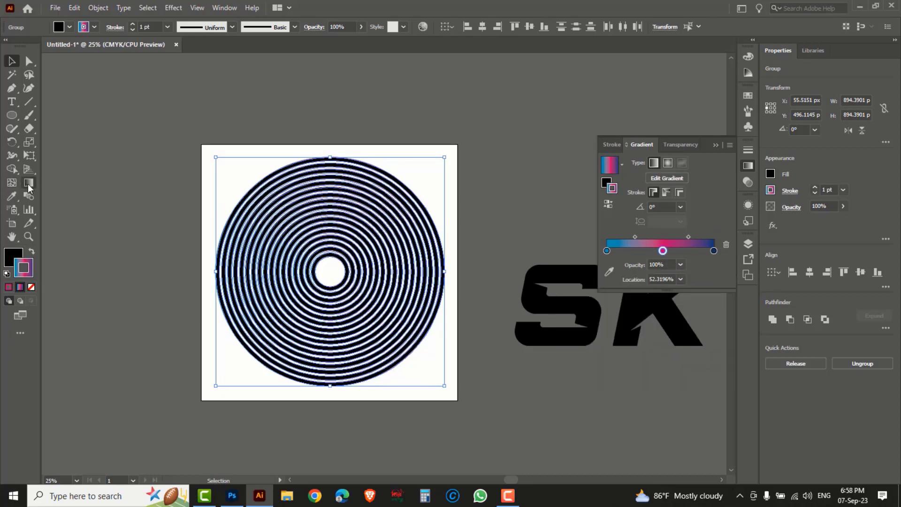
- Remove the ring group's stroke and apply the blue-pink-navy gradient to its fill instead
left_click(28, 184)
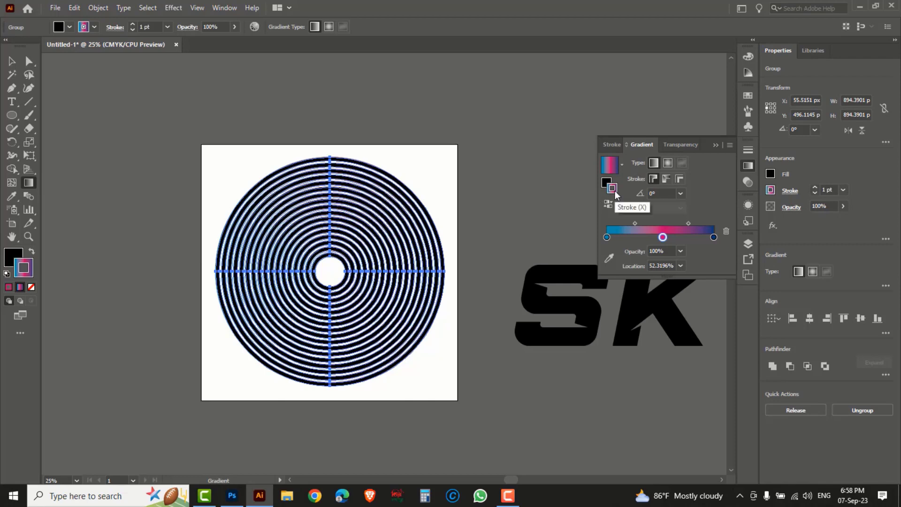
left_click(32, 287)
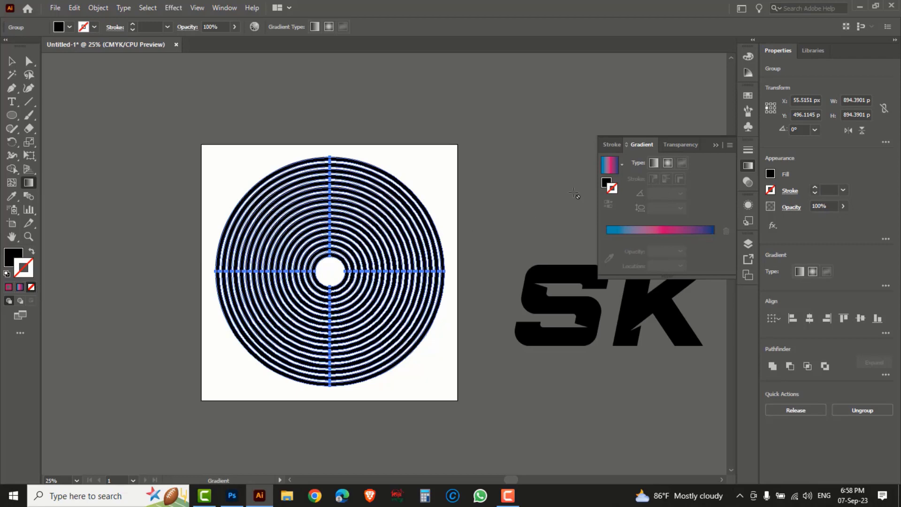
left_click(607, 183)
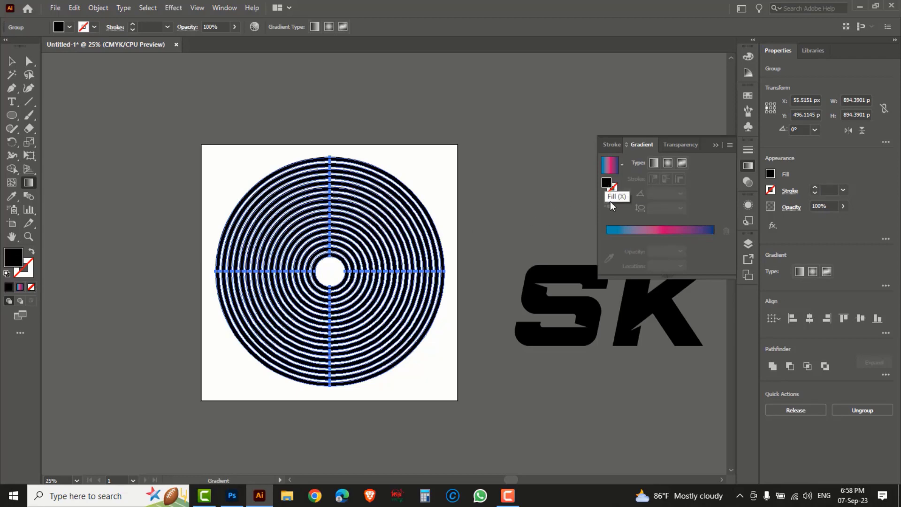
left_click(658, 230)
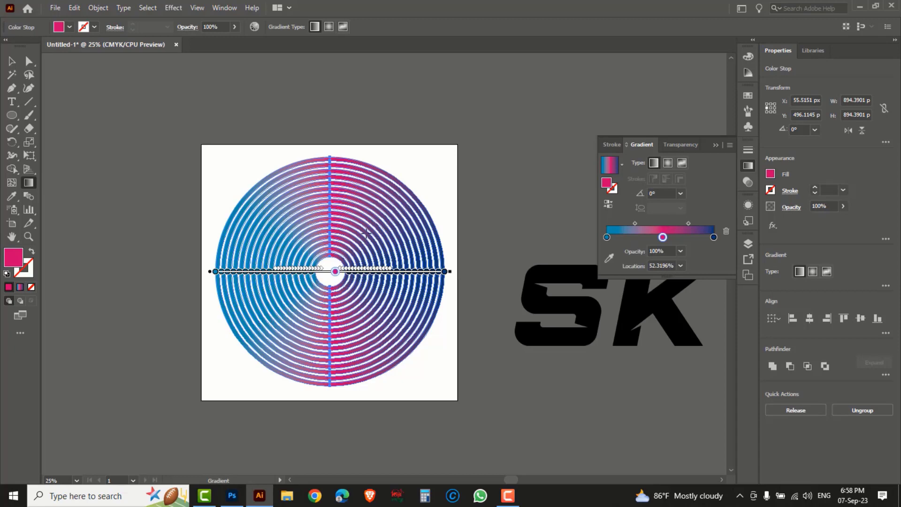
- Run the fill gradient diagonally across the rings from upper left to lower right, at about -42°, and deselect the group
left_click_drag(427, 165, 218, 382)
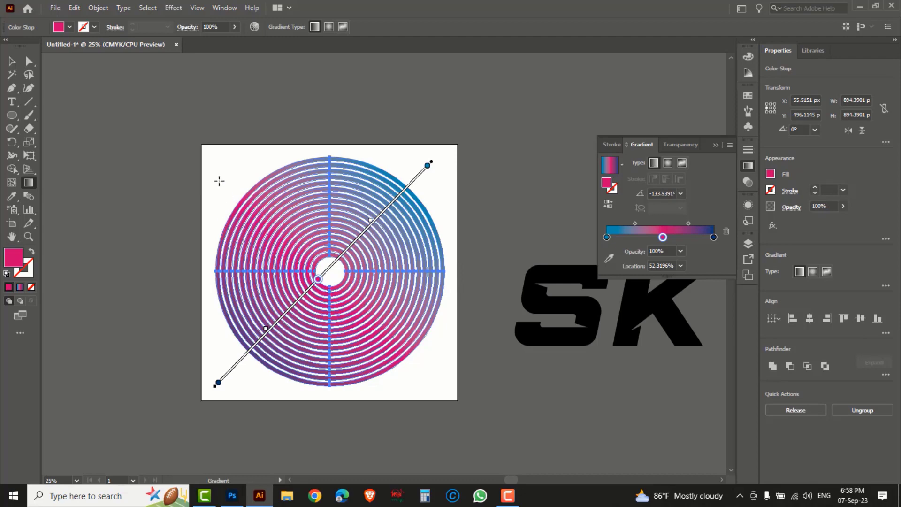
left_click_drag(216, 178, 431, 378)
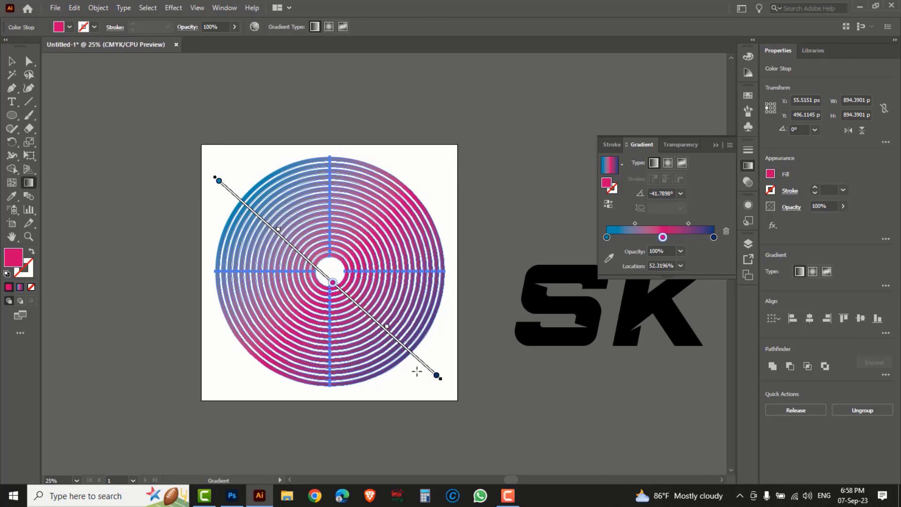
left_click(12, 60)
left_click(340, 124)
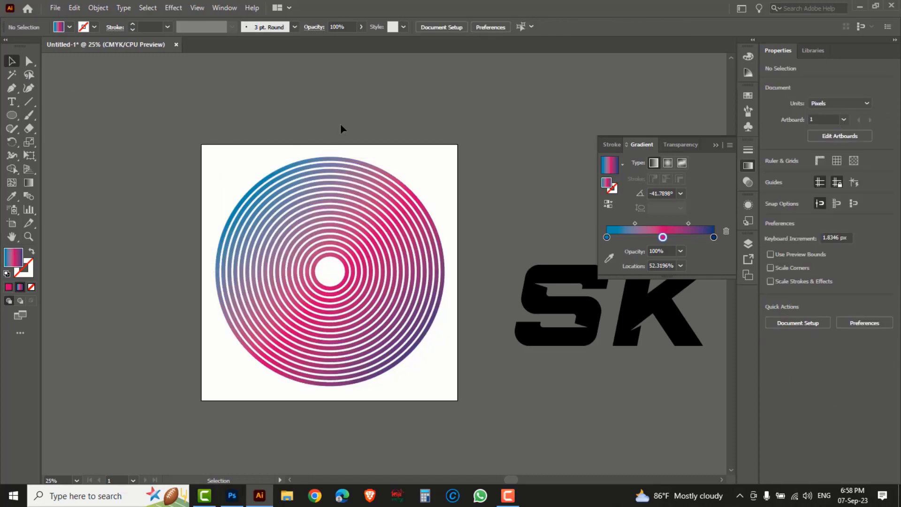
- Convert the SK text to outlines beside the rings and ungroup the two letters
left_click(589, 324)
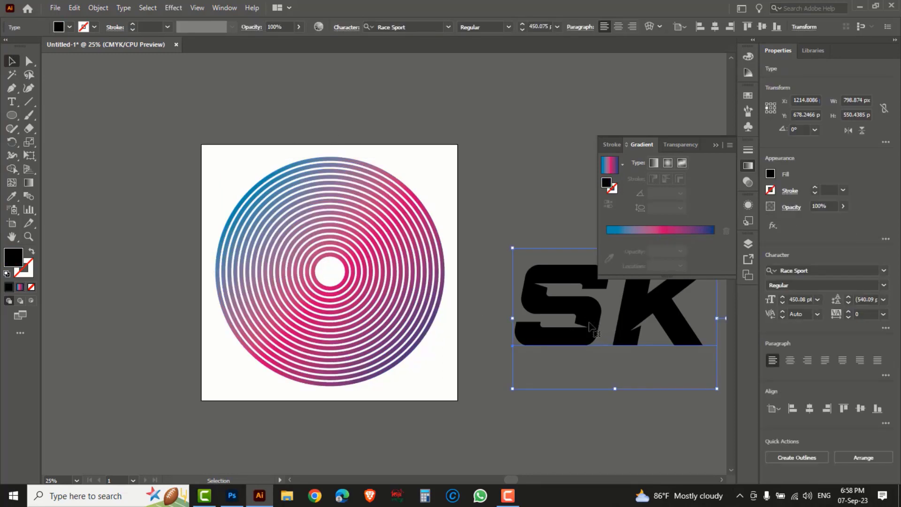
left_click_drag(589, 324, 532, 343)
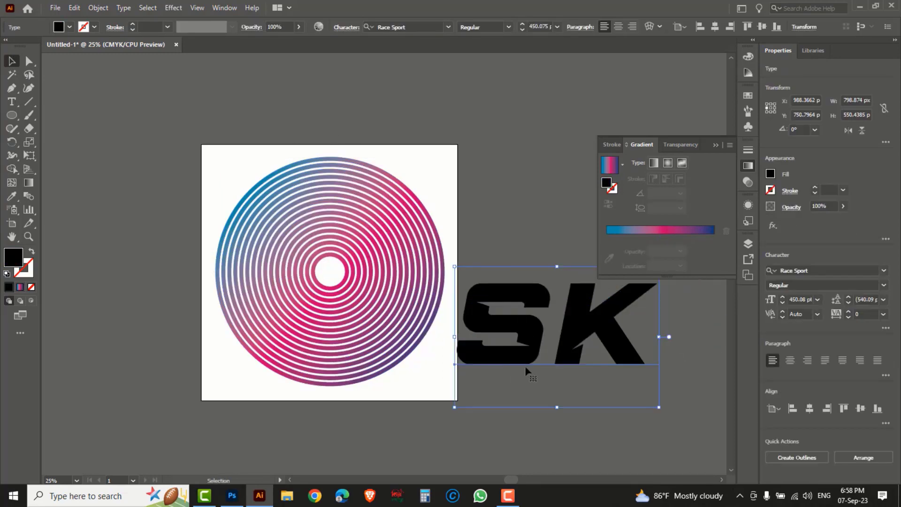
right_click(532, 331)
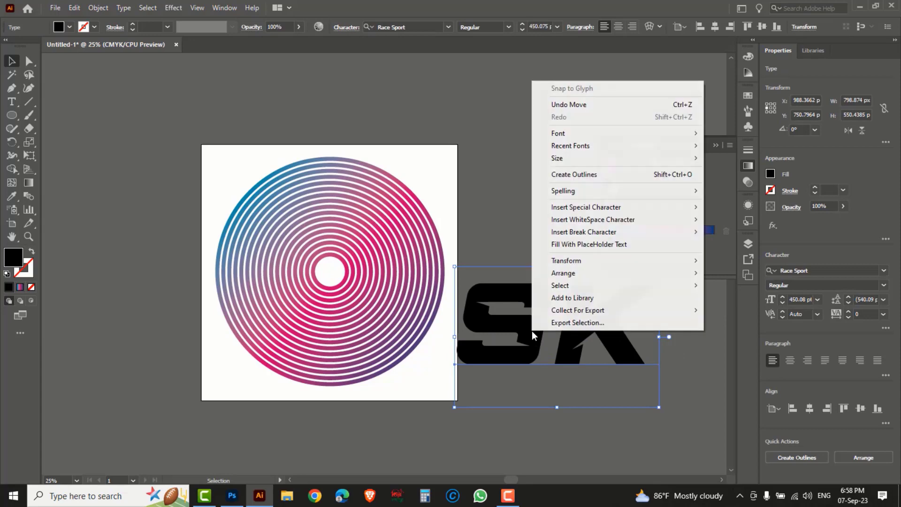
left_click(582, 175)
left_click_drag(584, 333, 557, 338)
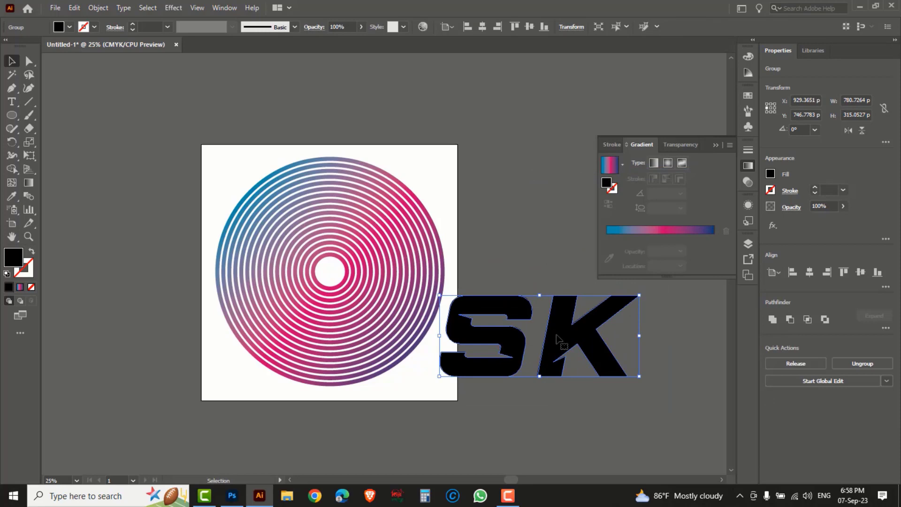
right_click(557, 335)
left_click(585, 233)
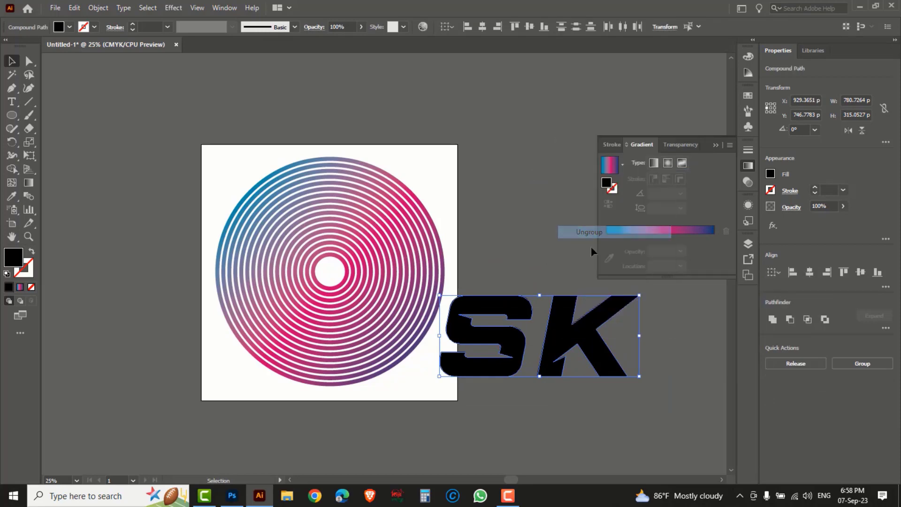
left_click(666, 341)
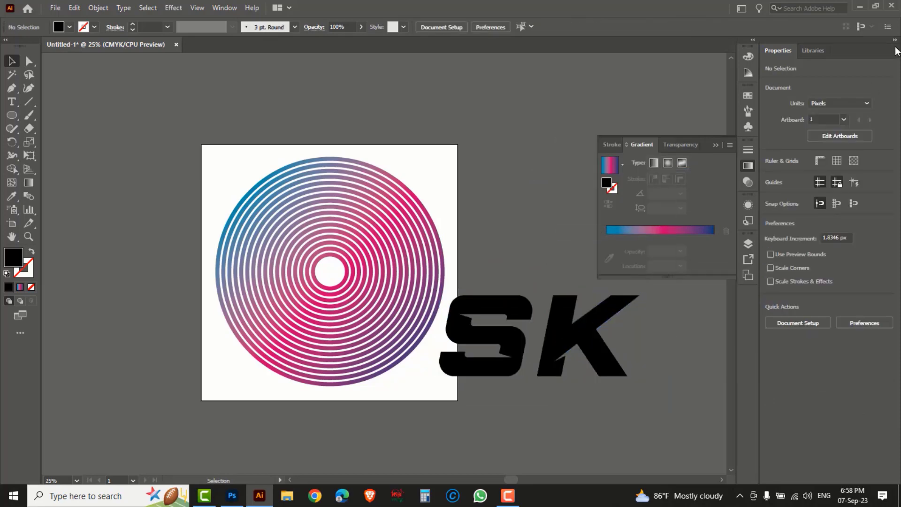
- Make more canvas room and move both letters down to the right, clear of the artboard
left_click(895, 40)
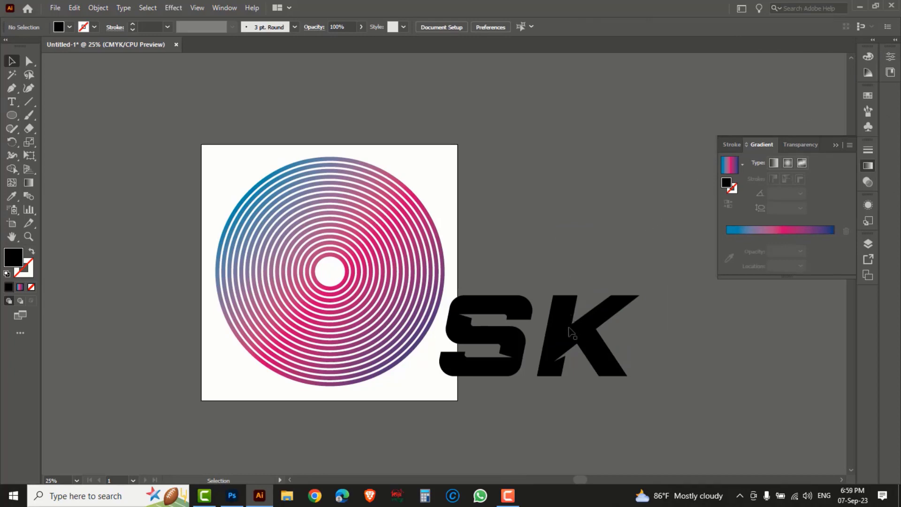
left_click(565, 346)
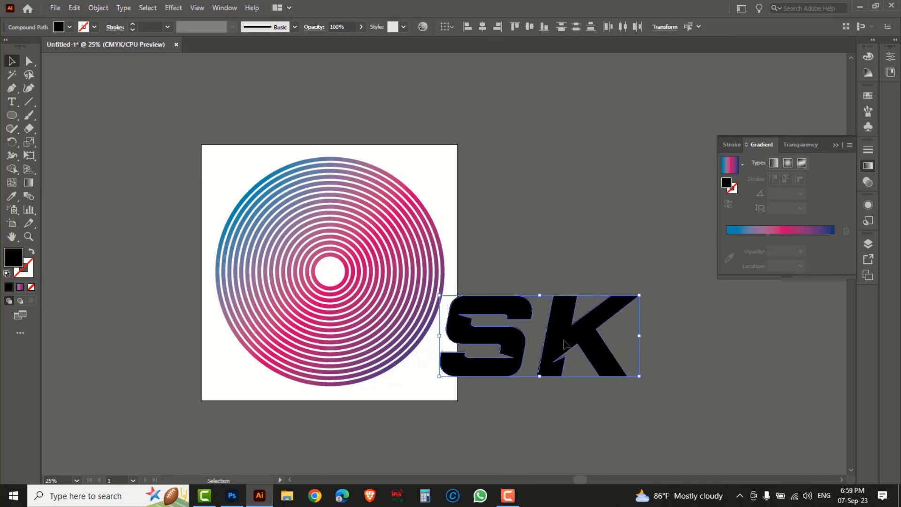
left_click_drag(566, 346, 622, 439)
left_click(549, 327)
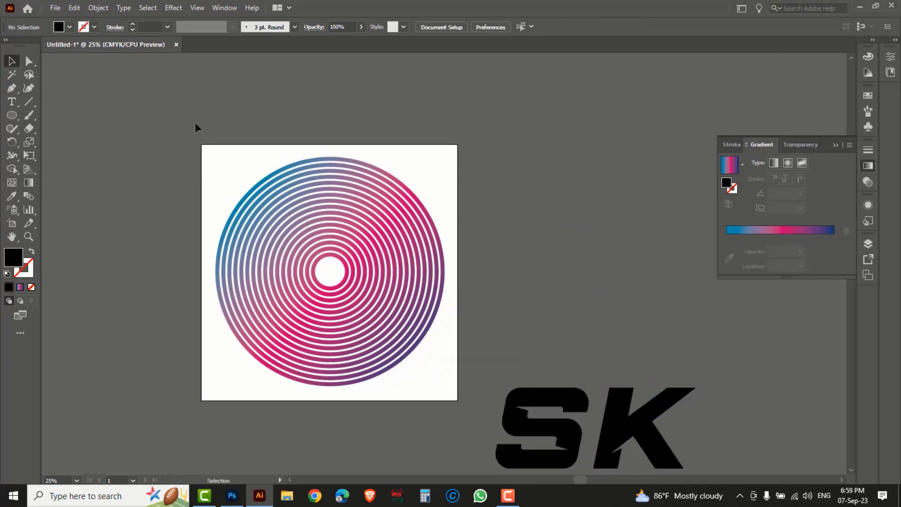
- Group all the rings into one object and place a duplicate of it just right of the artboard
left_click_drag(164, 126, 357, 310)
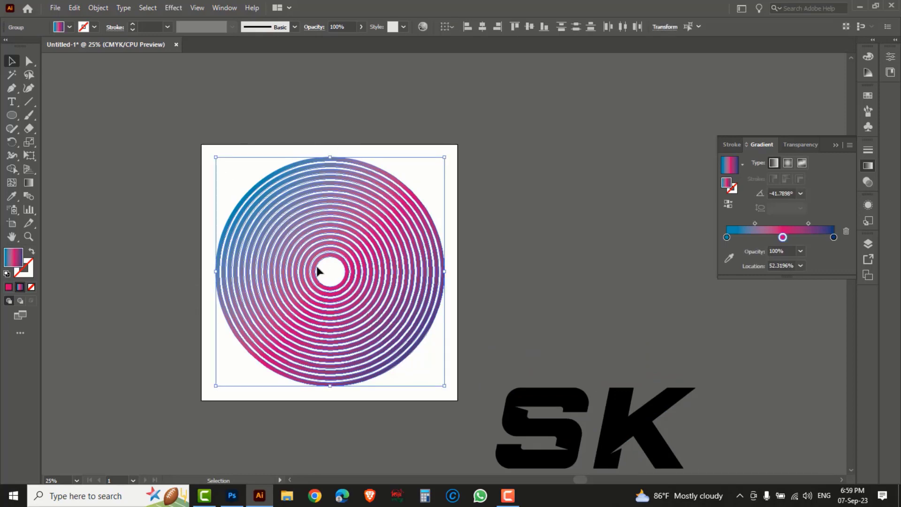
right_click(314, 226)
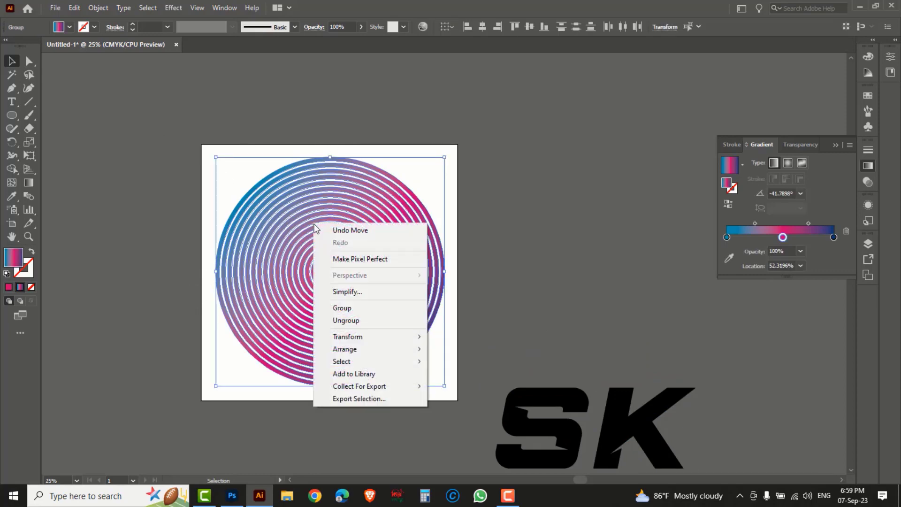
left_click(342, 308)
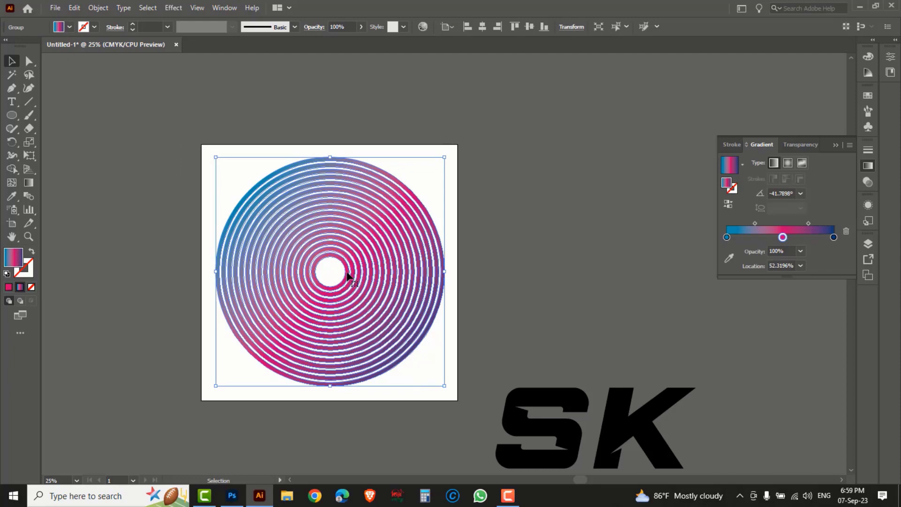
left_click_drag(348, 276, 595, 281)
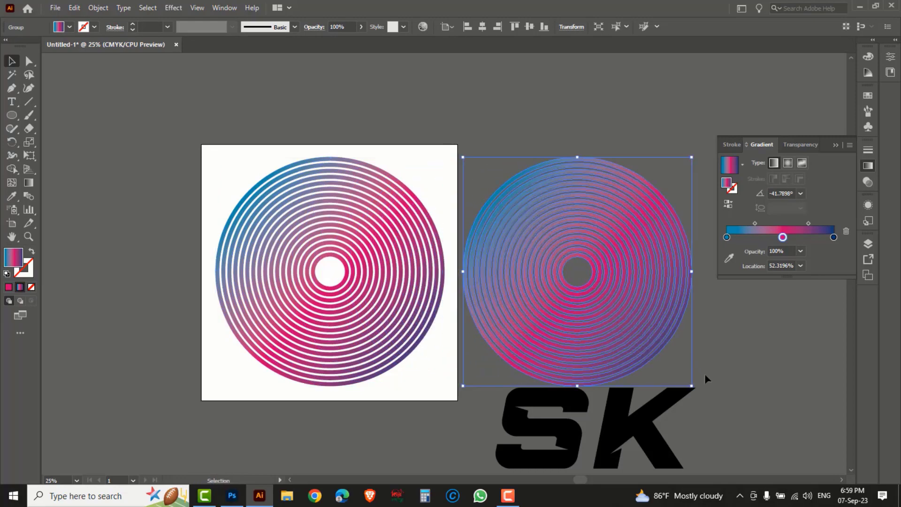
left_click(720, 419)
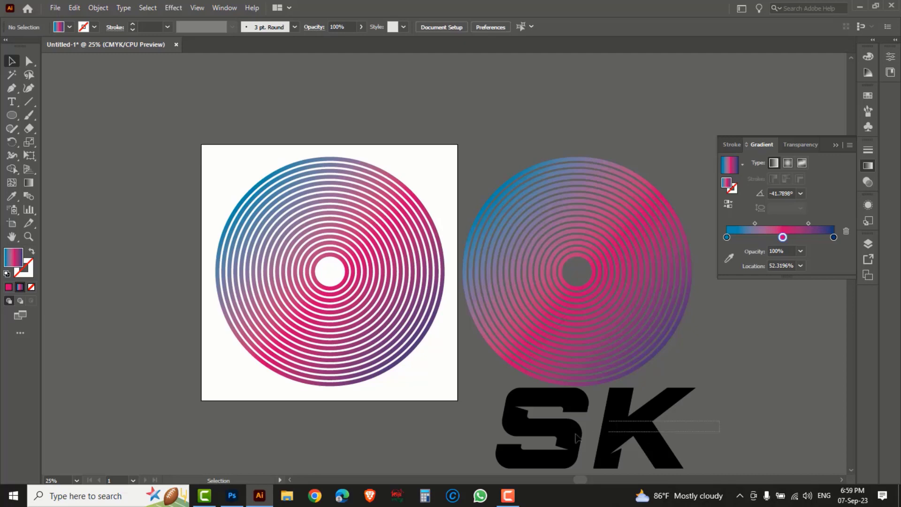
- Enlarge the SK lettering and position it over the rings with the S centered on the left ring group
left_click(530, 444)
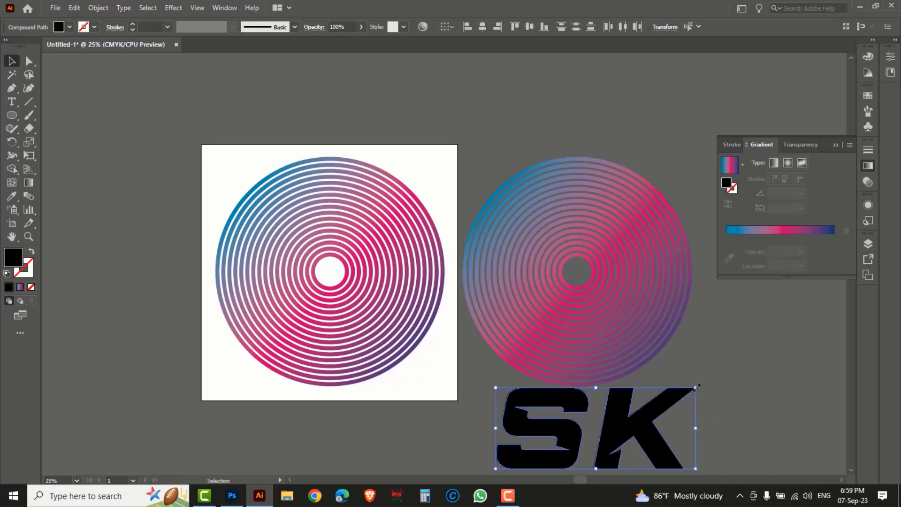
left_click_drag(697, 388, 792, 349)
left_click_drag(660, 420, 498, 260)
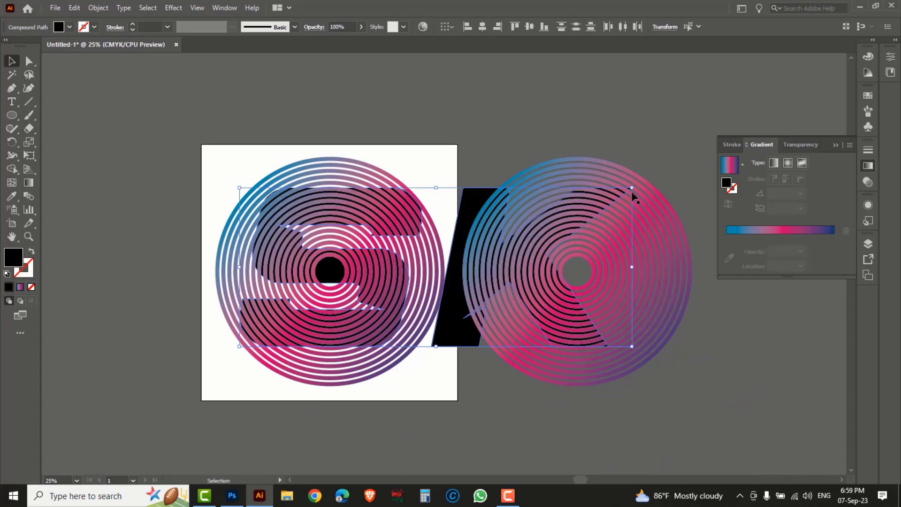
left_click_drag(632, 186, 622, 192)
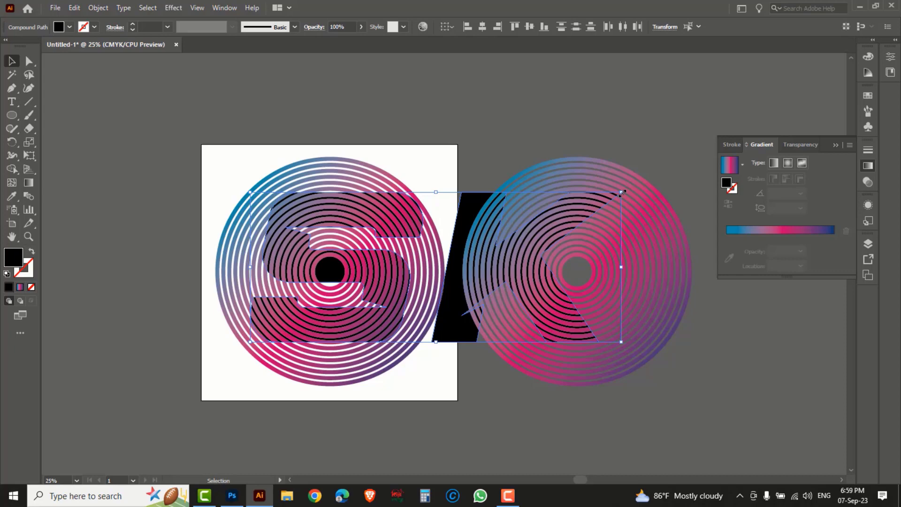
left_click_drag(330, 273, 326, 278)
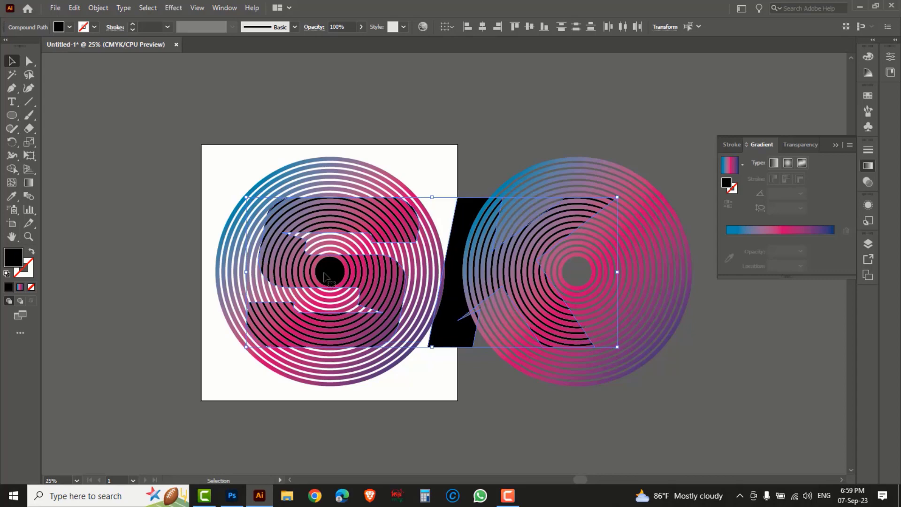
- Move the K on its own so it sits centered over the right ring group
left_click(496, 401)
left_click(462, 337)
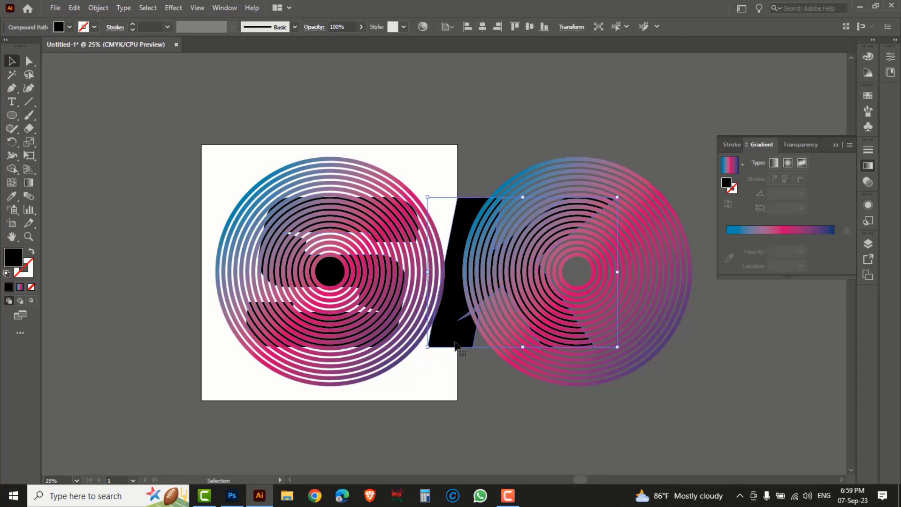
left_click_drag(455, 335, 517, 342)
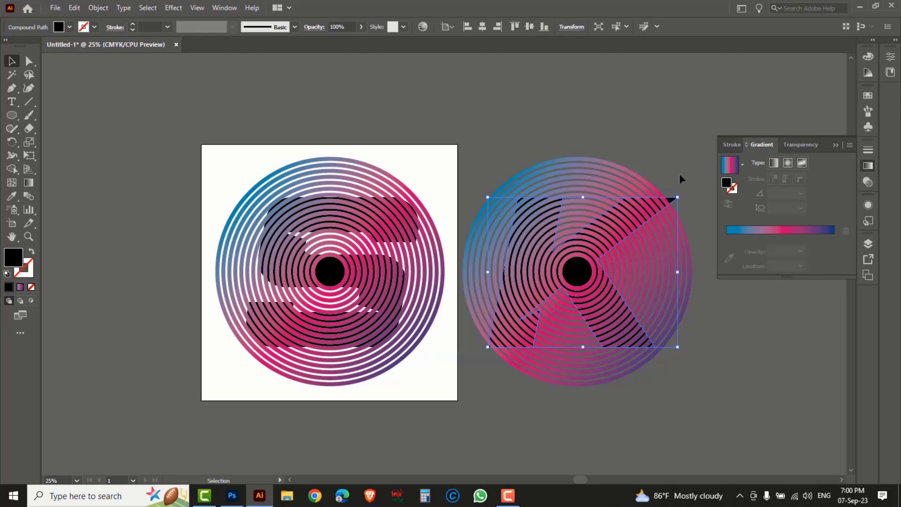
left_click(676, 205)
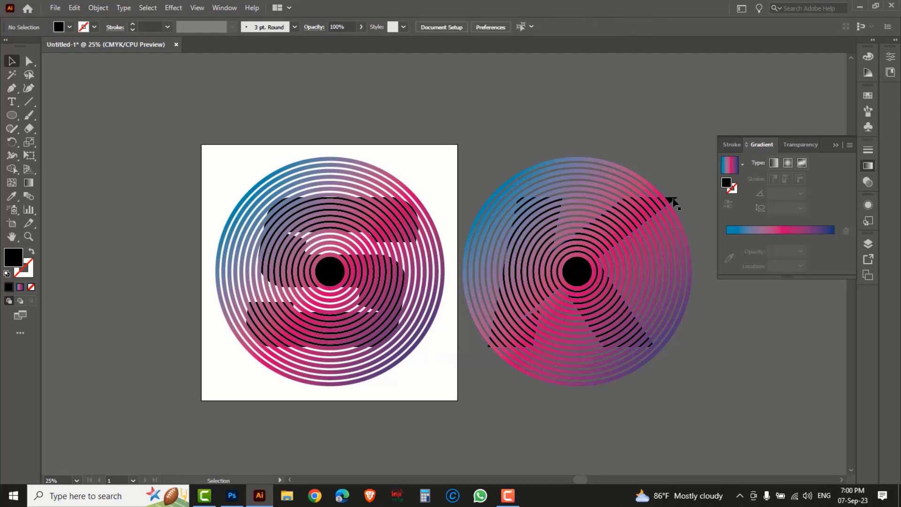
left_click(672, 202)
left_click(714, 328)
left_click(668, 291)
left_click(727, 348)
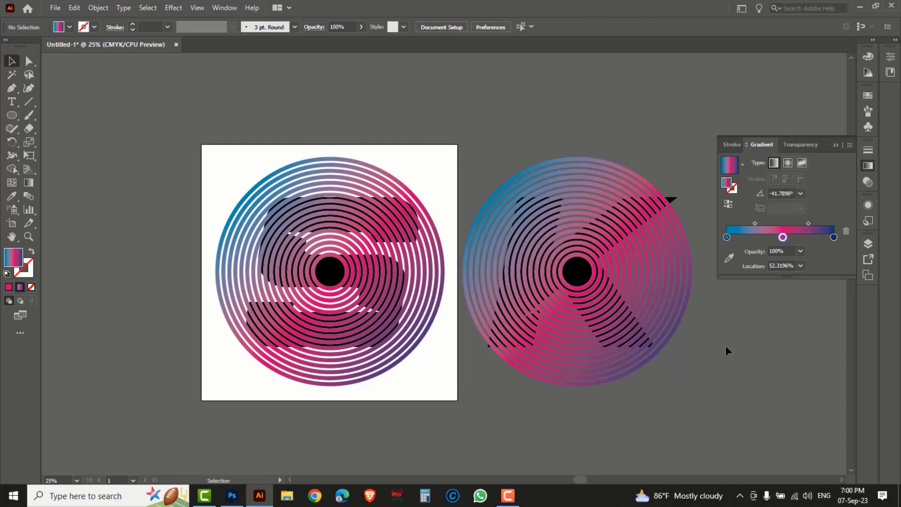
- Scale the S and K down slightly together so both letters fit inside their ring groups
left_click(577, 276)
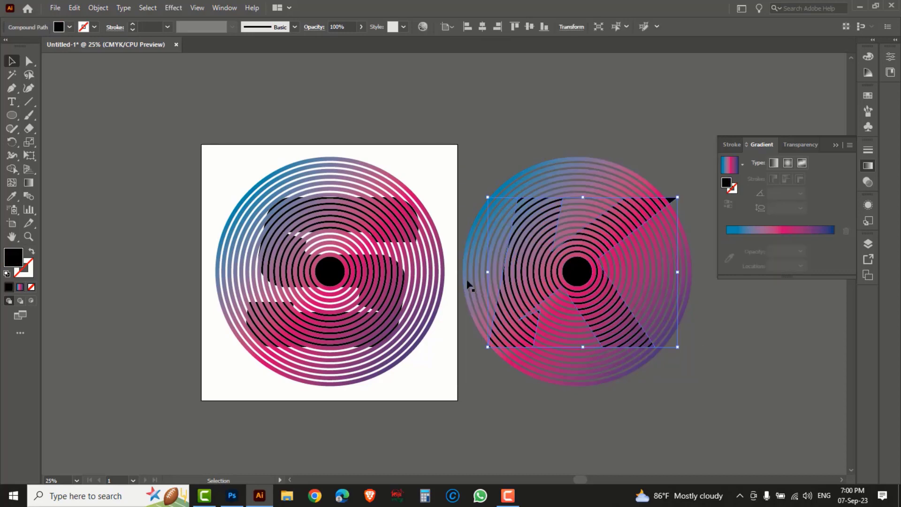
left_click(329, 276, "shift")
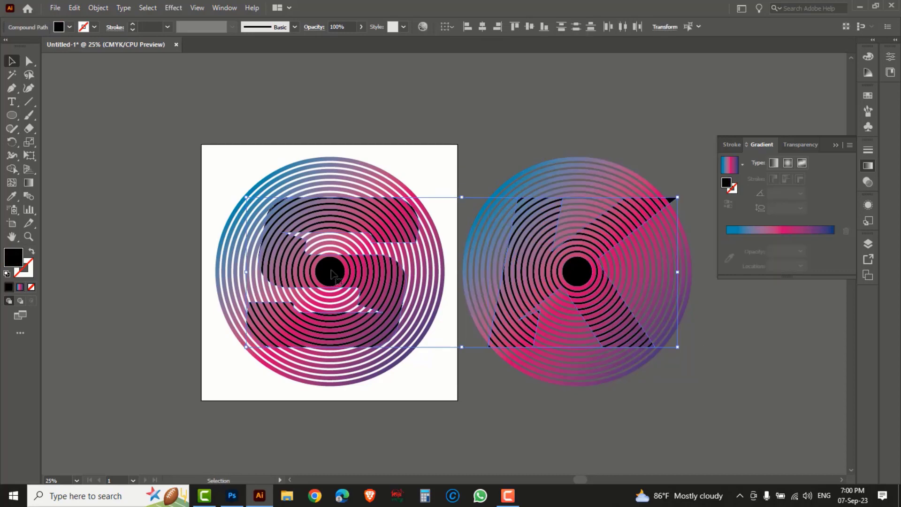
left_click_drag(677, 196, 656, 205)
left_click(722, 383)
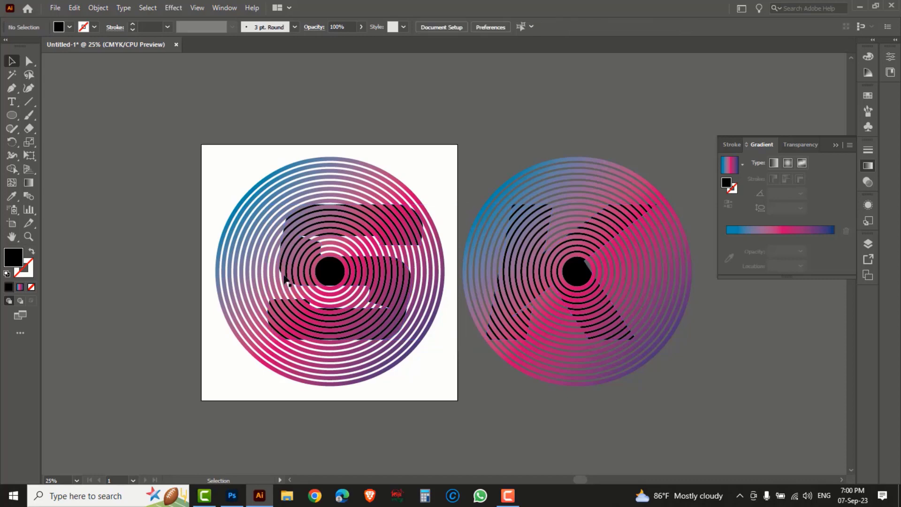
- Recenter the S over the left ring group and the K over the right one
left_click(328, 274)
left_click_drag(327, 272, 310, 273)
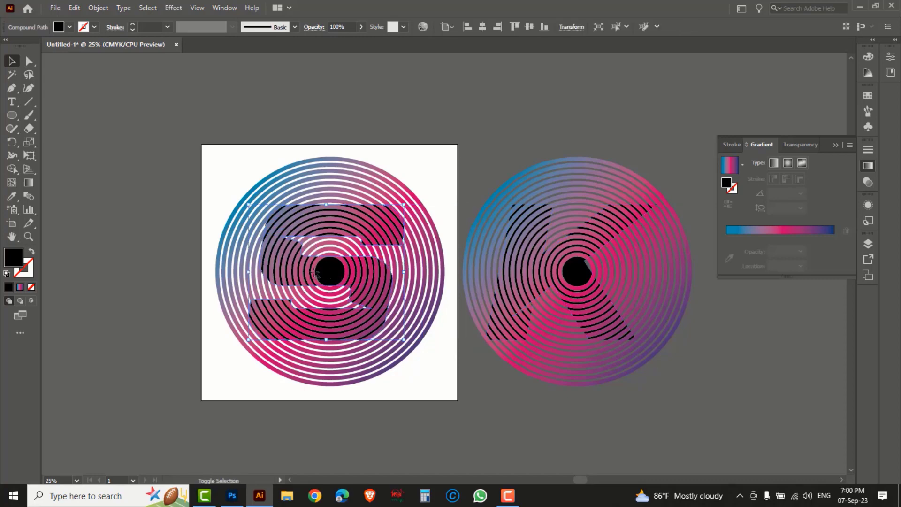
left_click_drag(582, 276, 589, 275)
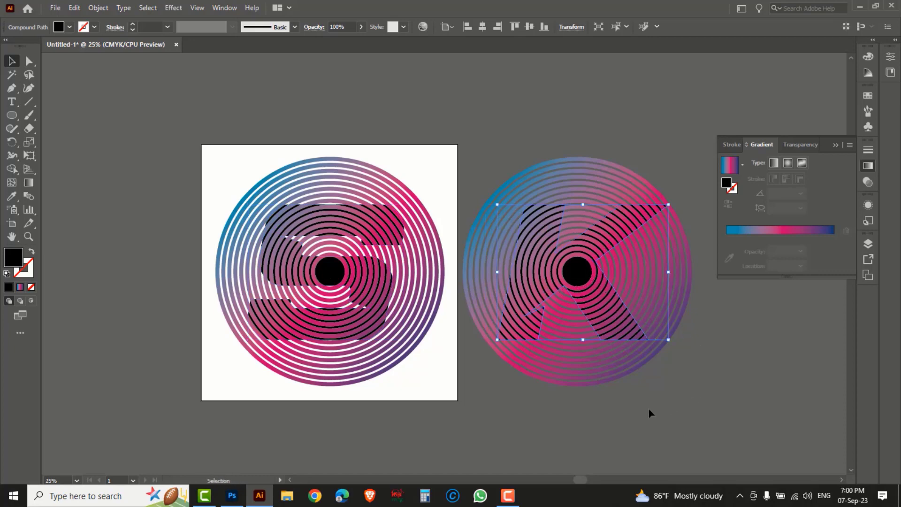
- Select both letters with their rings and use Shape Builder to remove the outer rings around the S and the pieces in its lower gap
left_click_drag(160, 109, 695, 403)
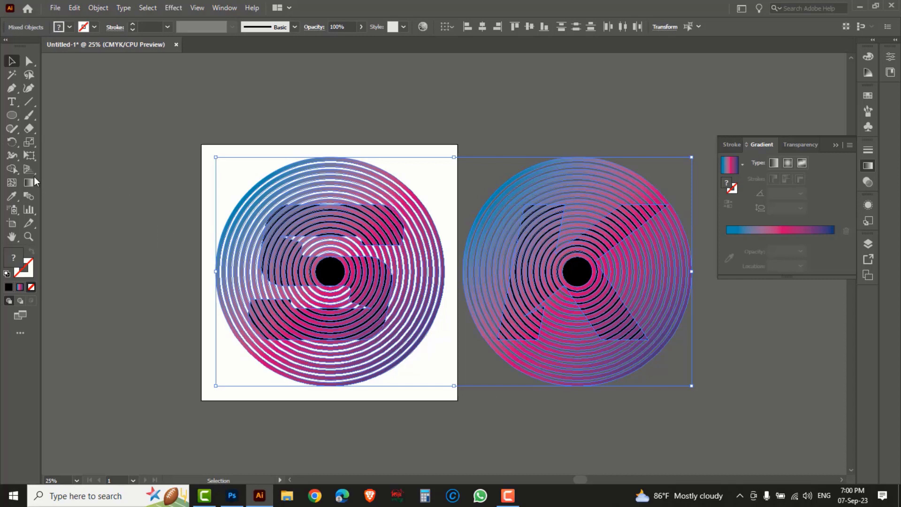
left_click_drag(12, 169, 36, 172)
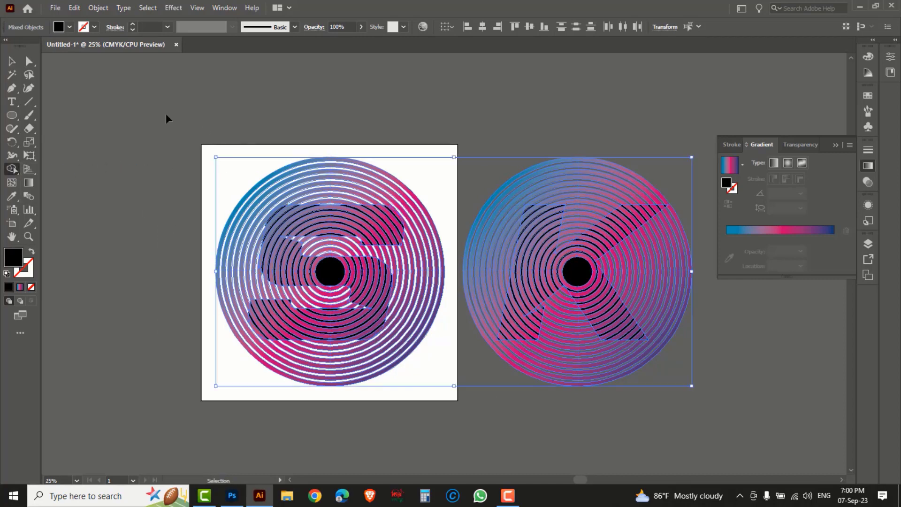
left_click_drag(164, 118, 698, 402)
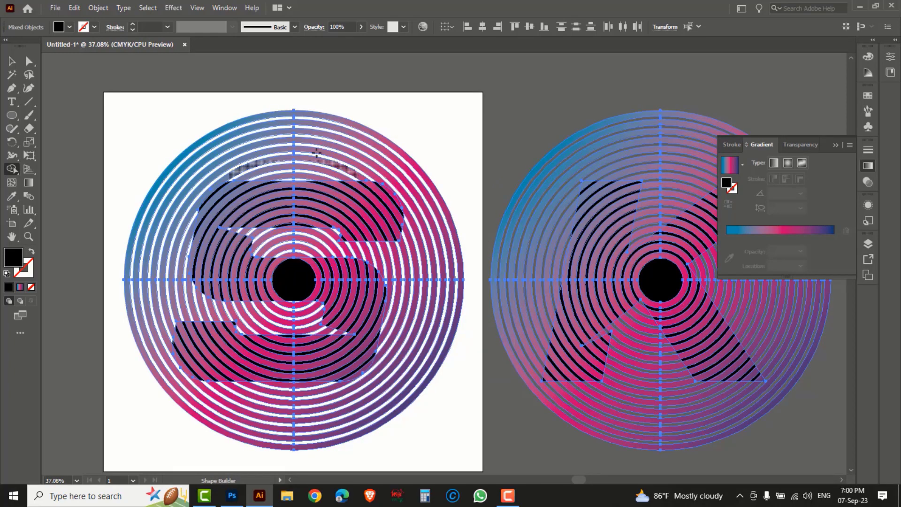
mouse_move(260, 103)
left_mouse_down()
mouse_move(283, 176)
mouse_move(282, 164)
left_mouse_up()
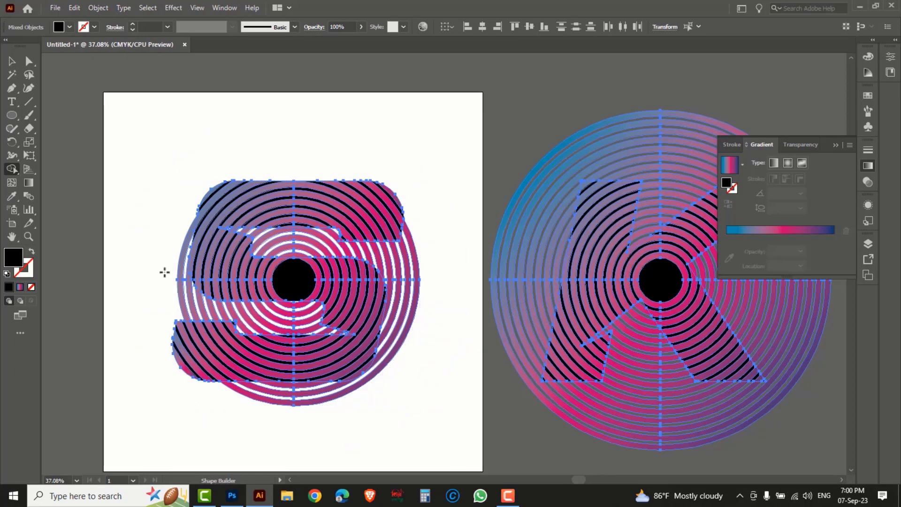
mouse_move(161, 306)
left_mouse_down()
mouse_move(319, 310)
mouse_move(292, 312)
left_mouse_up()
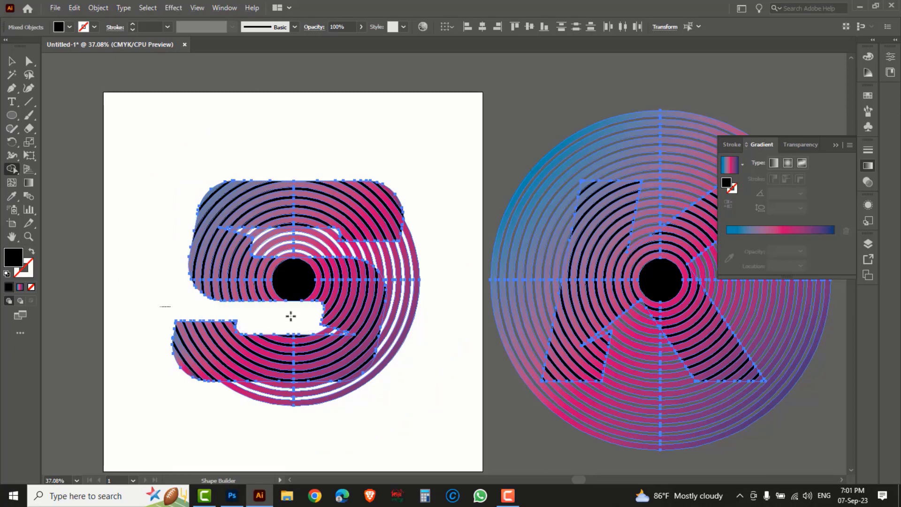
- Clear the leftover ring slivers from the pointed corner of the S's lower gap with Shape Builder
key("ctrl+space")
left_click_drag(155, 139, 488, 425)
left_click_drag(435, 336, 474, 342)
key("ctrl+space")
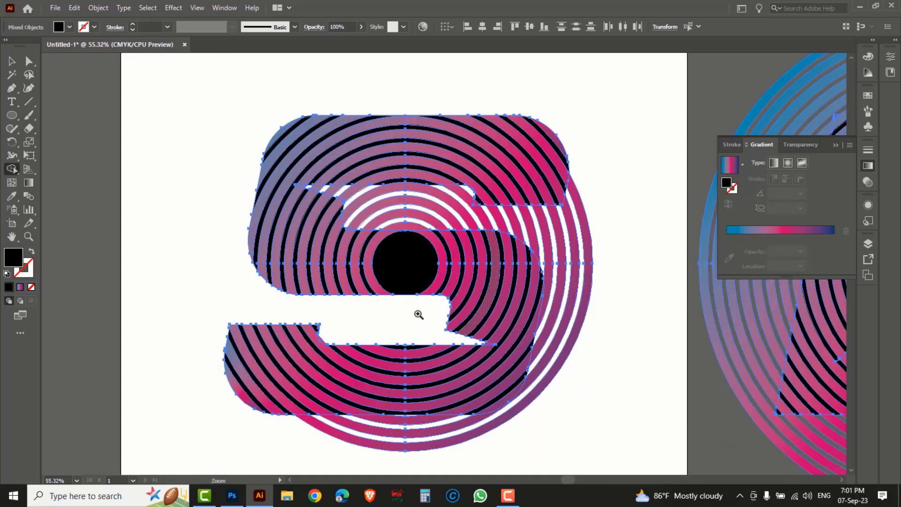
left_click_drag(418, 314, 538, 373)
left_click_drag(474, 262, 506, 267)
key("ctrl+minus")
key("ctrl+minus")
key("ctrl+minus")
key("ctrl+minus")
key("ctrl+minus")
key("ctrl+minus")
key("ctrl+minus")
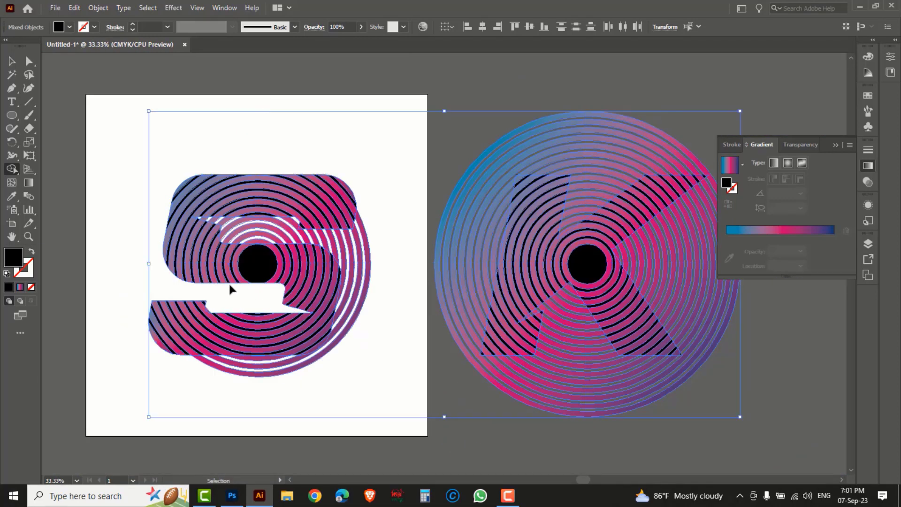
- Remove the ring pieces outside the S's lower-right curve and inside its upper gap, including the slivers by the center circle
mouse_move(273, 375)
left_mouse_down()
mouse_move(337, 362)
mouse_move(347, 346)
left_mouse_up()
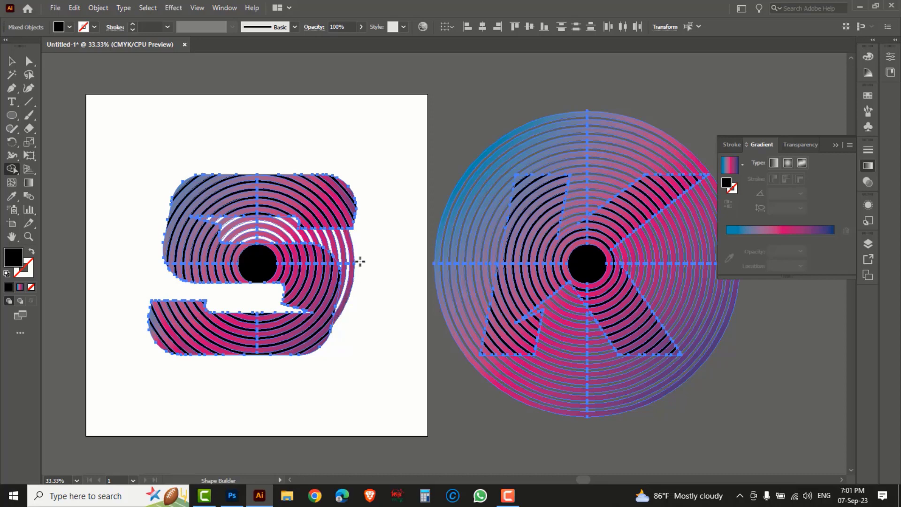
mouse_move(353, 241)
left_mouse_down()
mouse_move(235, 226)
mouse_move(260, 233)
left_mouse_up()
key("ctrl+space")
left_click_drag(153, 155, 409, 346)
left_click_drag(337, 208, 267, 192)
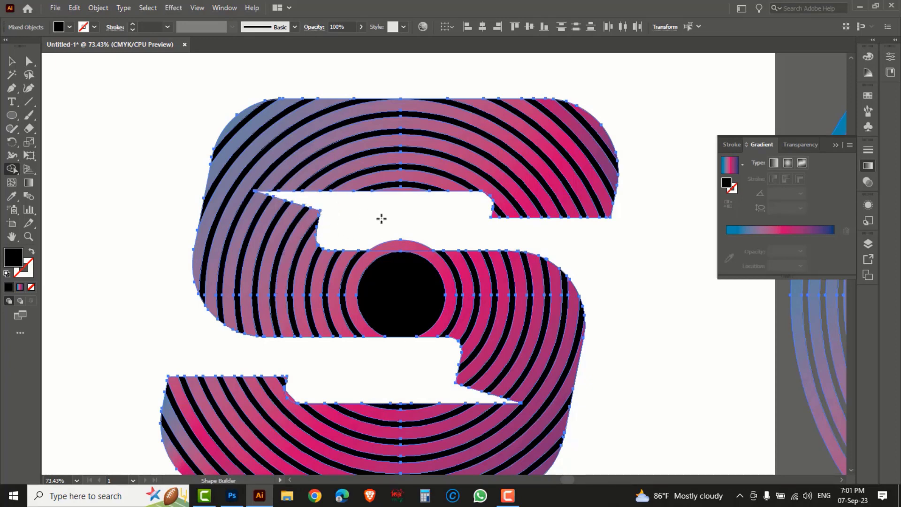
left_click(406, 233, "alt")
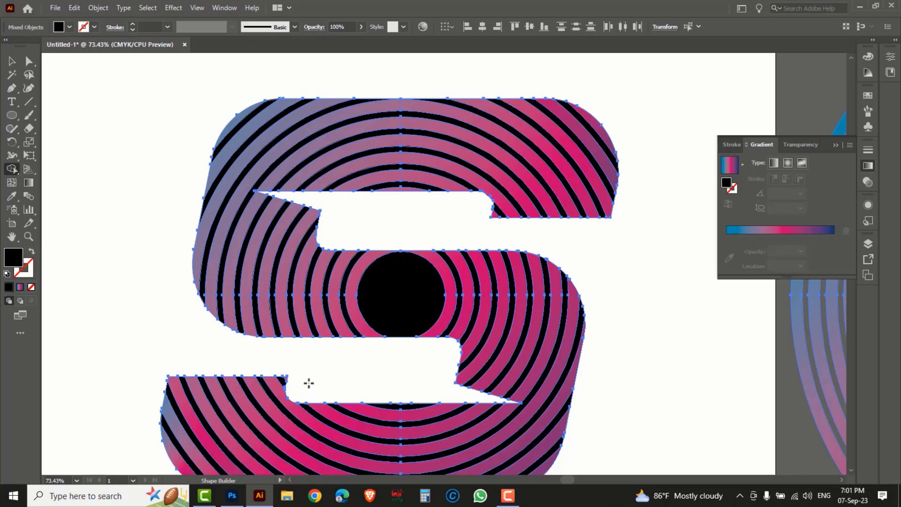
- Remove all ring parts lying outside the K with Shape Builder, including those between its arms and legs
key("ctrl+alt+space")
left_click(356, 360, "ctrl+alt")
left_click(437, 280, "ctrl+alt")
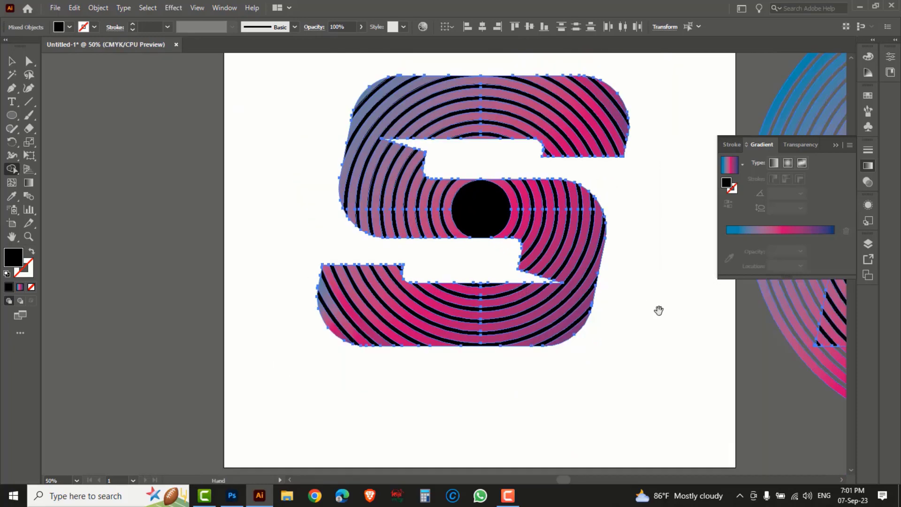
left_click_drag(659, 310, 292, 345)
left_click_drag(537, 325, 330, 314)
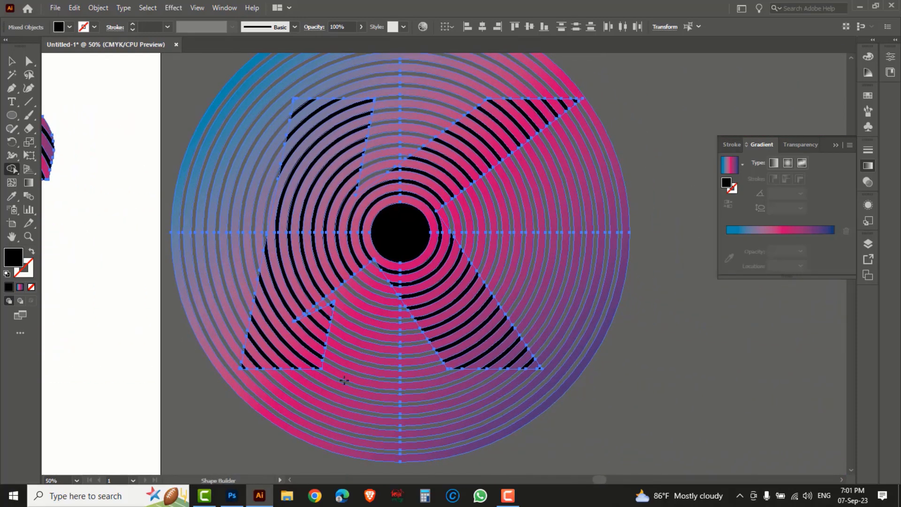
mouse_move(327, 465)
left_mouse_down()
mouse_move(352, 420)
mouse_move(374, 266)
left_mouse_up()
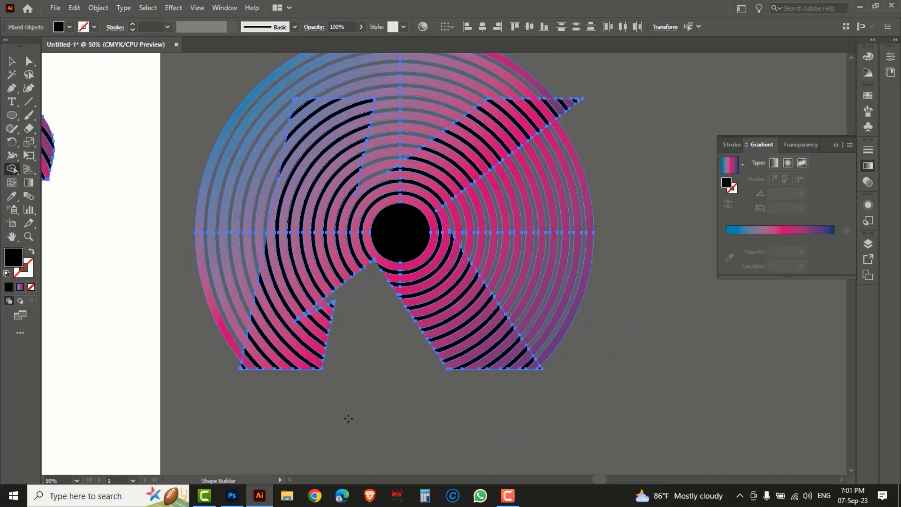
left_click_drag(200, 130, 273, 203)
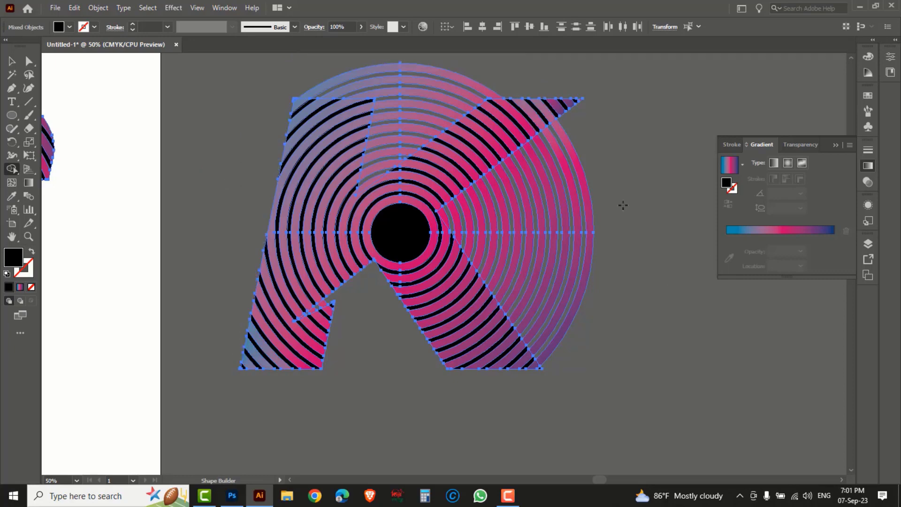
left_click_drag(623, 205, 443, 214)
left_click_drag(443, 60, 367, 185)
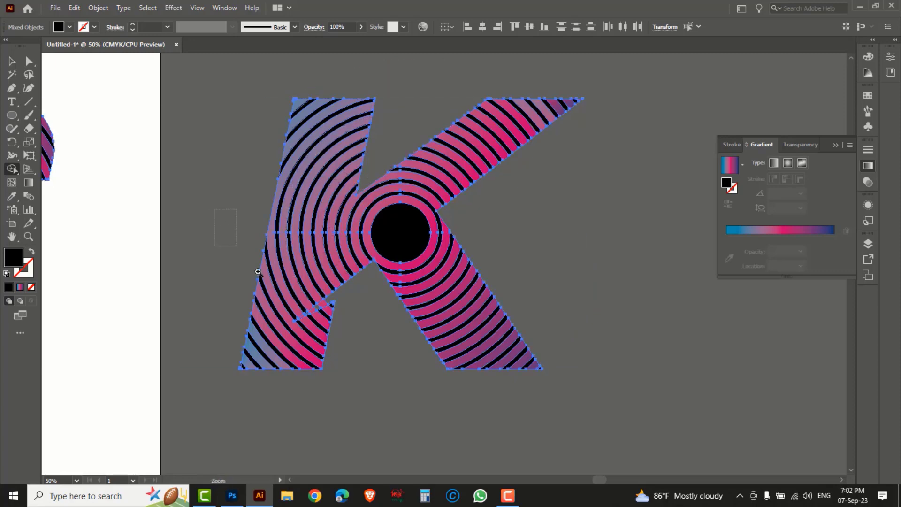
- Clear the small ring slivers from the narrow notch in the K's lower-left leg with Shape Builder
left_click_drag(217, 202, 410, 362)
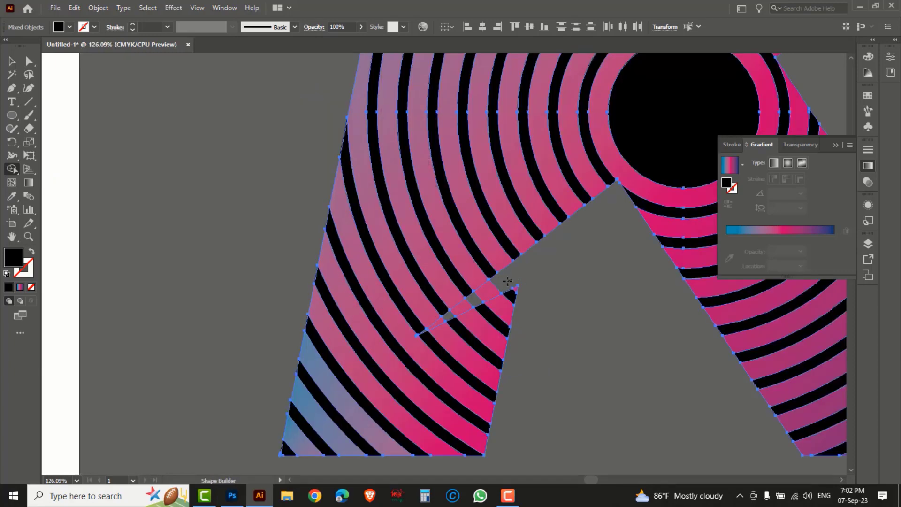
left_click_drag(508, 281, 441, 321)
left_click_drag(382, 284, 487, 371)
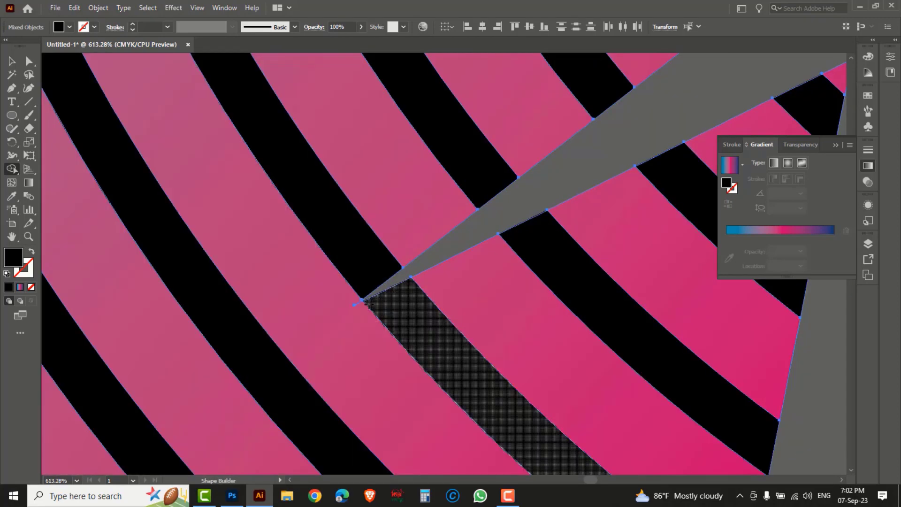
left_click(429, 306, "ctrl+alt")
left_click(429, 305, "ctrl+alt")
left_click(429, 306, "ctrl+alt")
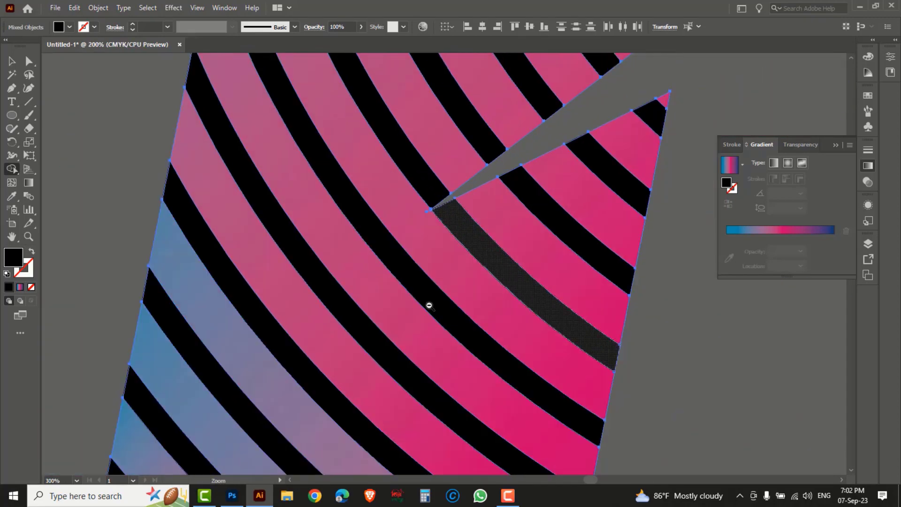
left_click(429, 306, "ctrl+alt")
left_click(429, 306, "ctrl+alt")
left_click(429, 305, "ctrl+alt")
left_click(429, 305, "ctrl+alt")
left_click(429, 306, "ctrl+alt")
left_click(429, 306, "ctrl+alt")
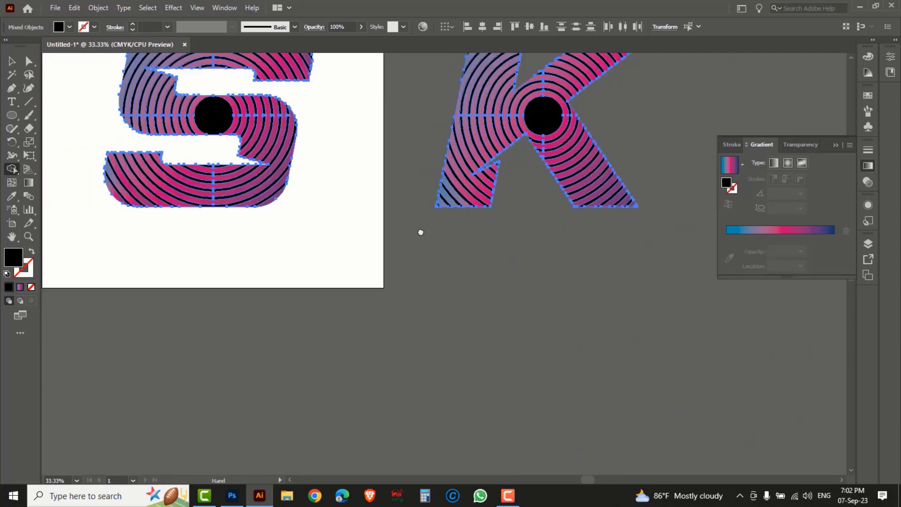
- Select the whole K with its stripes and move it horizontally next to the S
left_click_drag(421, 231, 451, 342)
key("v")
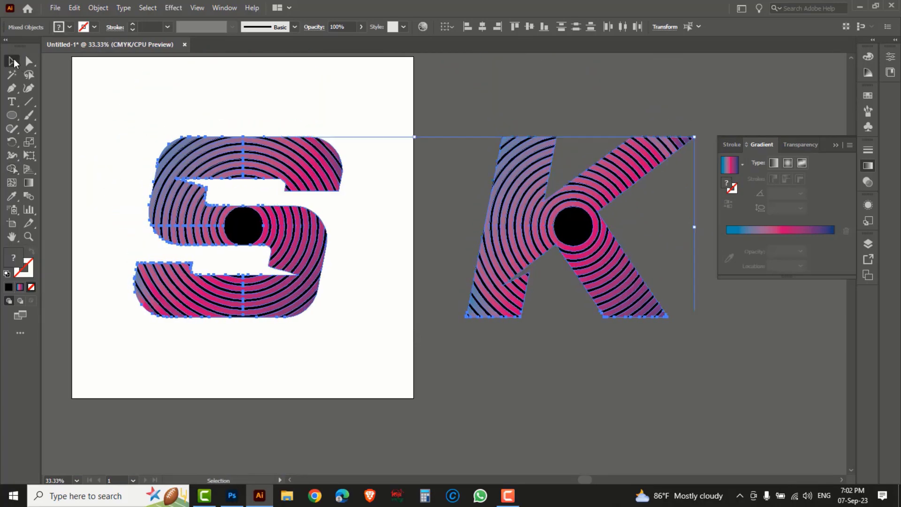
left_click(489, 143)
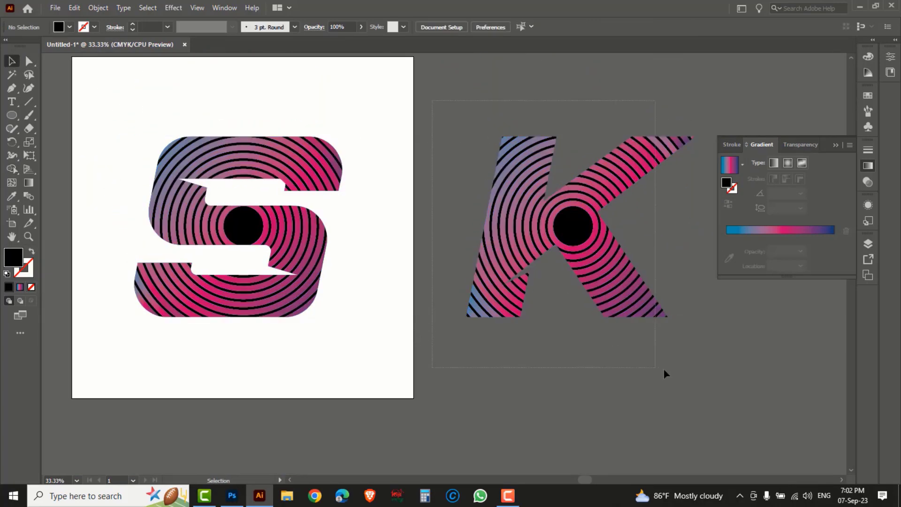
left_click_drag(663, 369, 689, 376)
left_click_drag(623, 282, 498, 284)
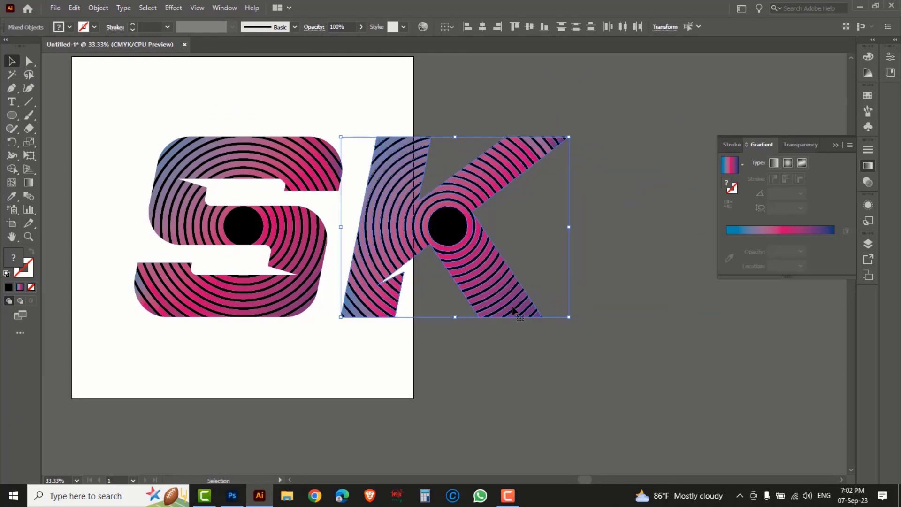
- Scale the complete SK lettering down proportionally and center it on the artboard
left_click_drag(629, 374, 92, 105)
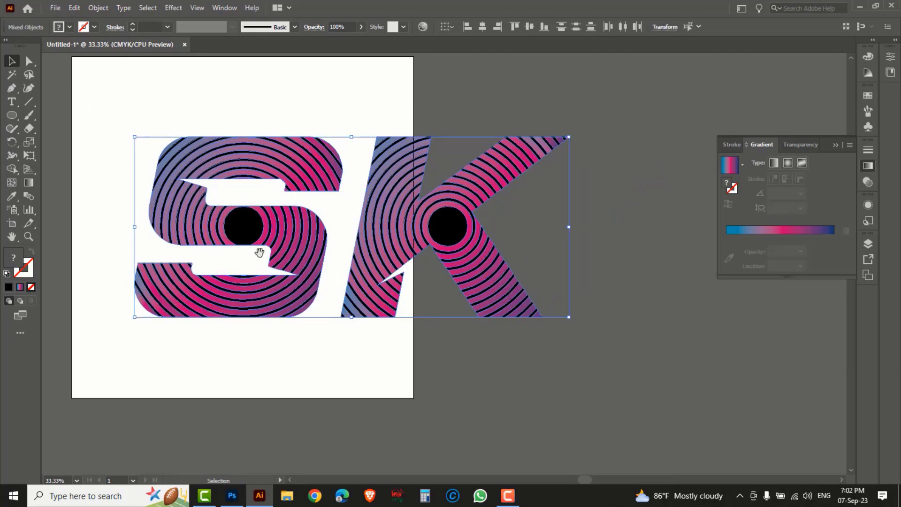
left_click_drag(258, 252, 314, 271)
left_click_drag(624, 336, 500, 293)
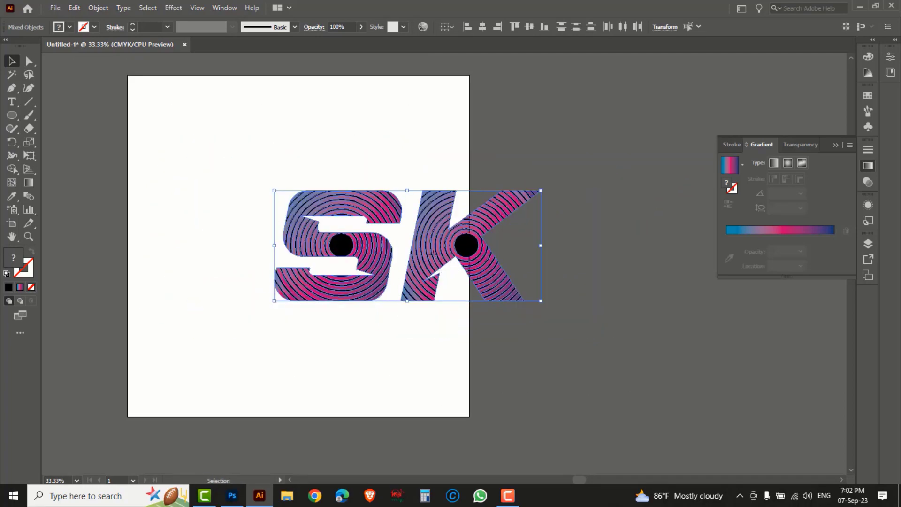
left_click_drag(428, 266, 343, 257)
left_click(508, 312)
- Offset the paths of the K's gradient stripe group by -1.5 px with miter joins and a miter limit of 4
key("z")
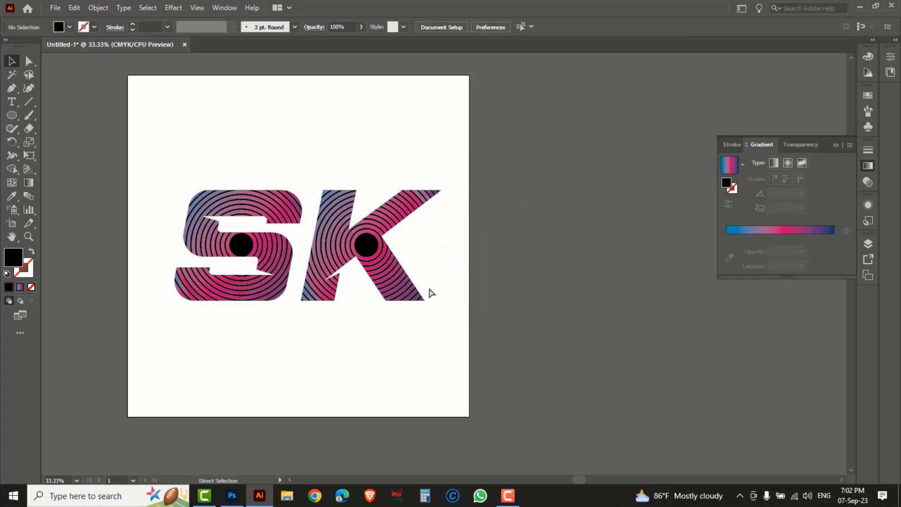
left_click_drag(137, 149, 510, 354)
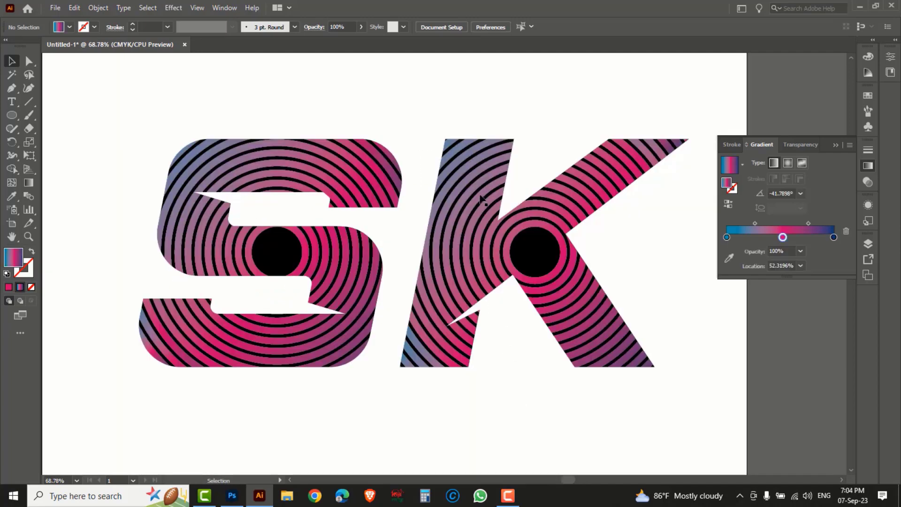
key("ctrl+space")
left_click(483, 247, "ctrl")
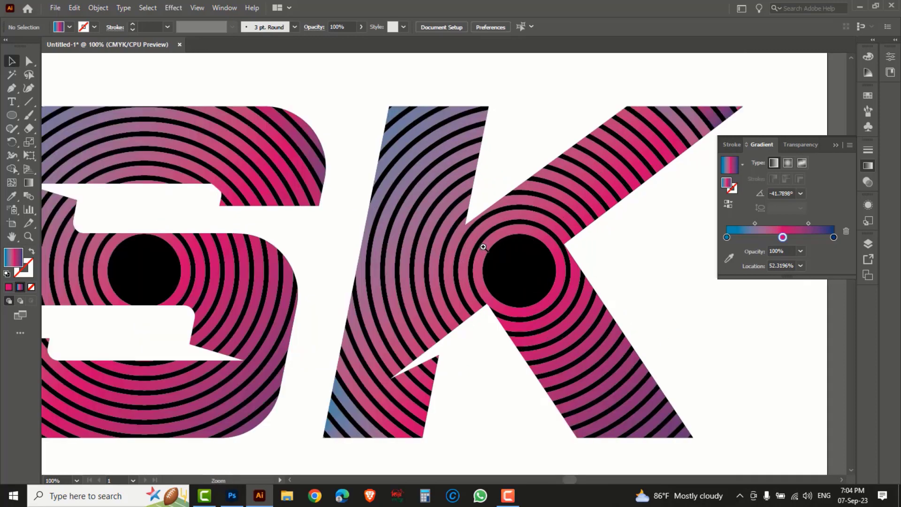
left_click(411, 243)
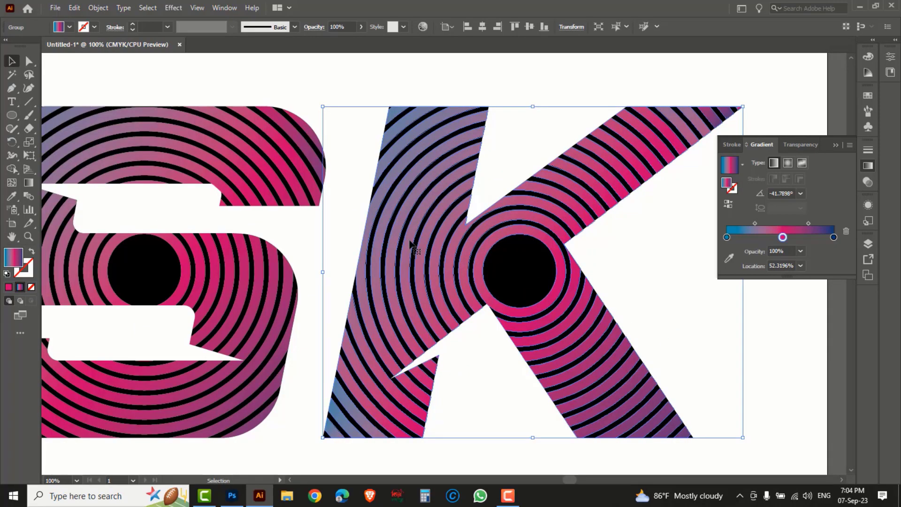
key("a")
key("ctrl+alt+o")
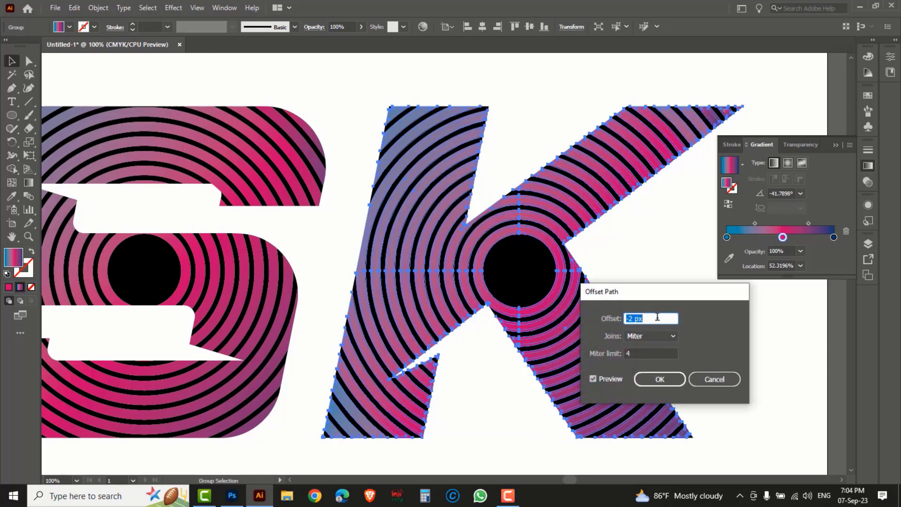
key("Down")
key("Up")
key("Up")
key("Down")
left_click_drag(656, 318, 579, 315)
type("-")
left_click(596, 377)
left_click(595, 378)
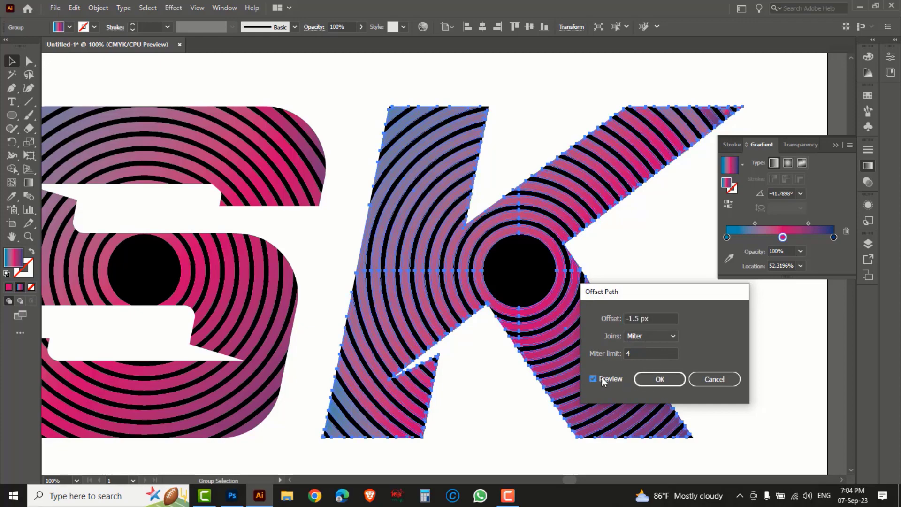
left_click(659, 380)
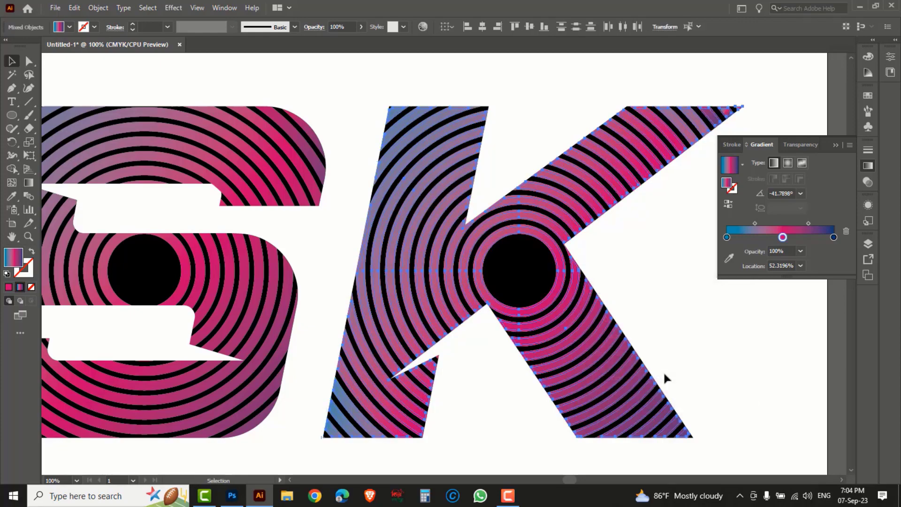
- Cut the K's offset stripe copies and delete its original gradient stripe group
key("a")
key("v")
left_click(764, 392)
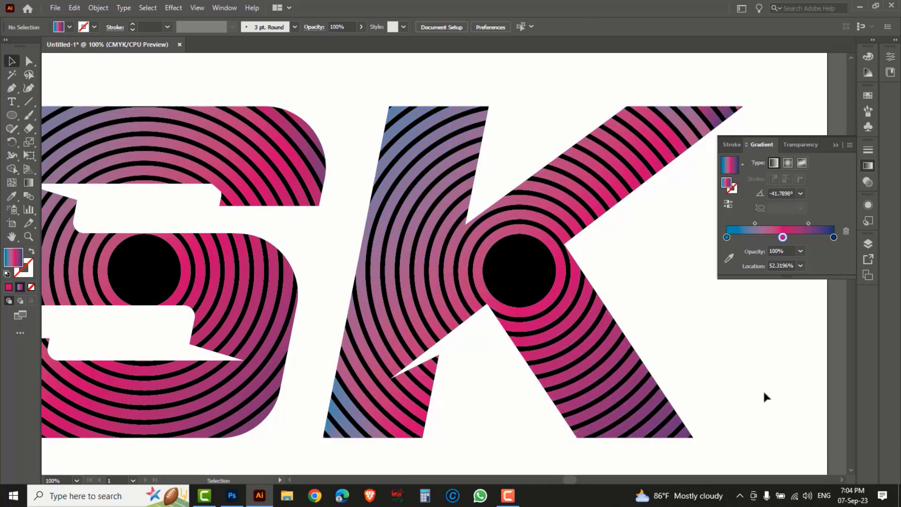
left_click(552, 224)
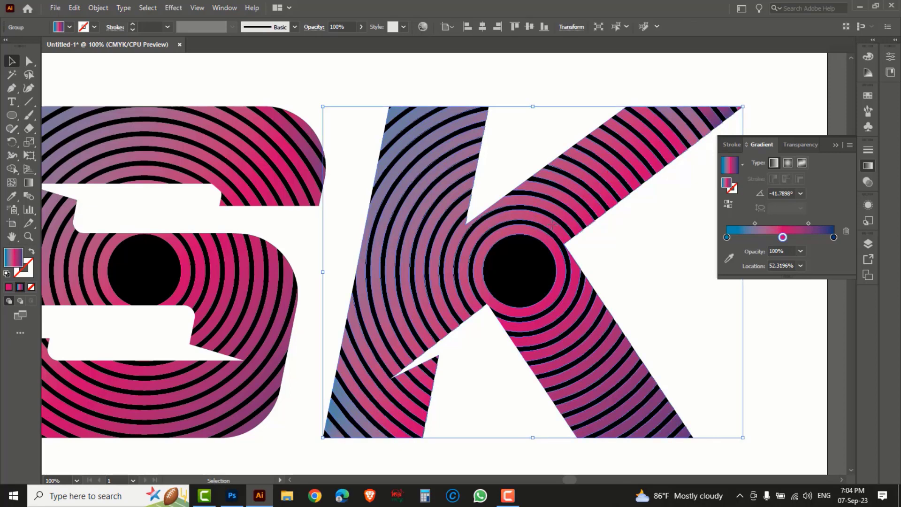
key("Delete")
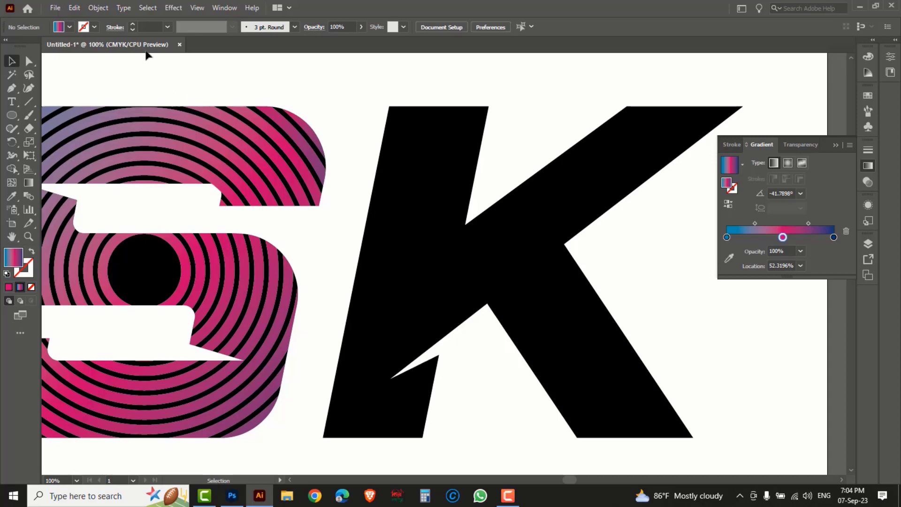
- Paste the K's cut inset stripes back in place in front of the black letter
left_click(74, 8)
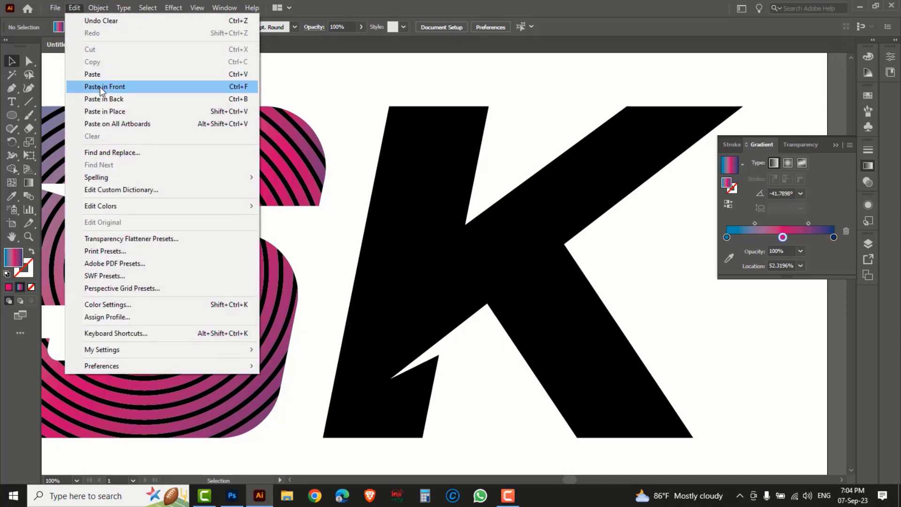
left_click(236, 87)
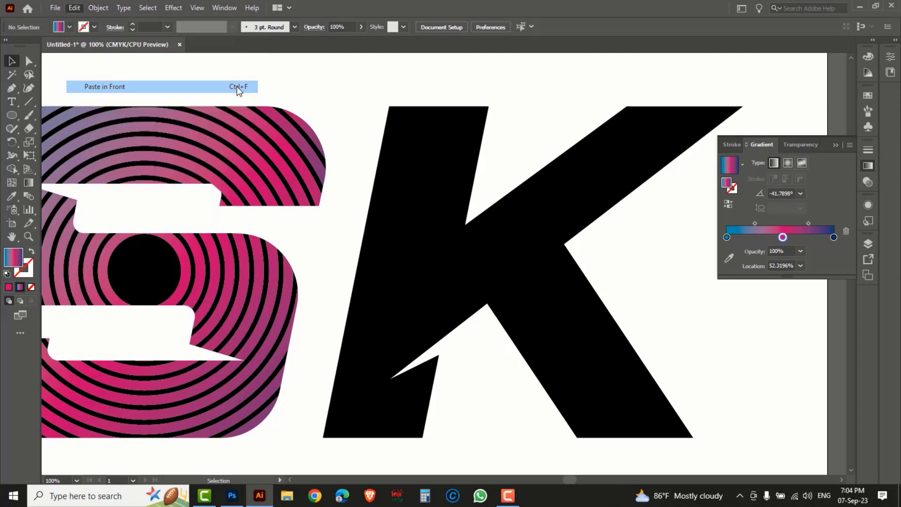
left_click(358, 98)
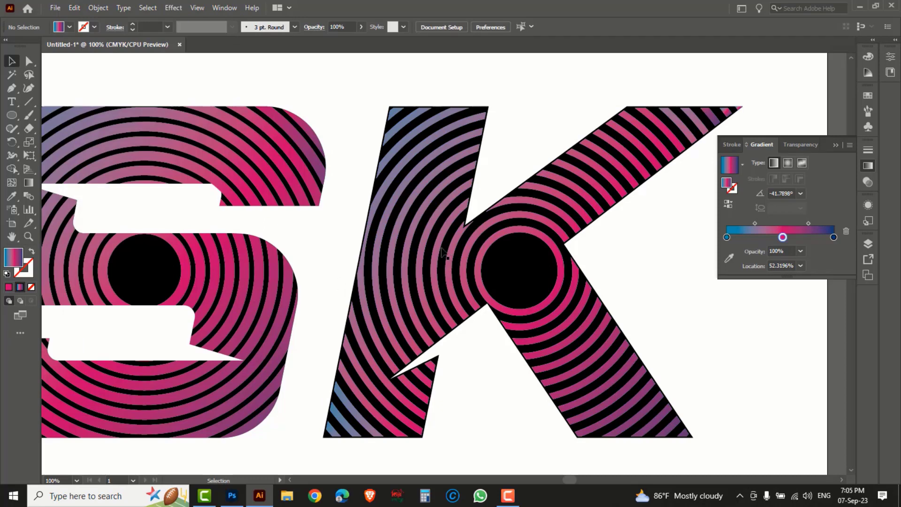
- Offset the paths of the S's gradient stripe group by -1.5 px with miter joins and a miter limit of 4
left_click_drag(313, 294, 445, 285)
left_click(335, 266)
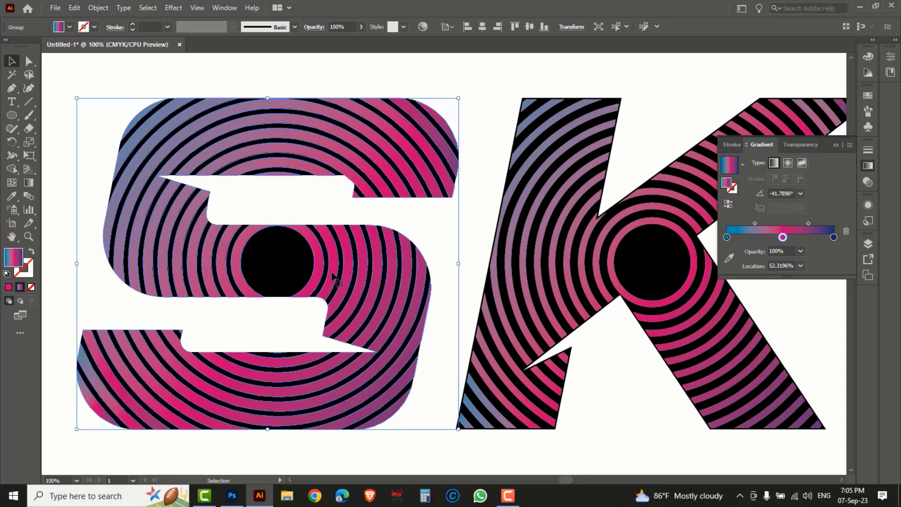
key("ctrl")
key("ctrl+alt+o")
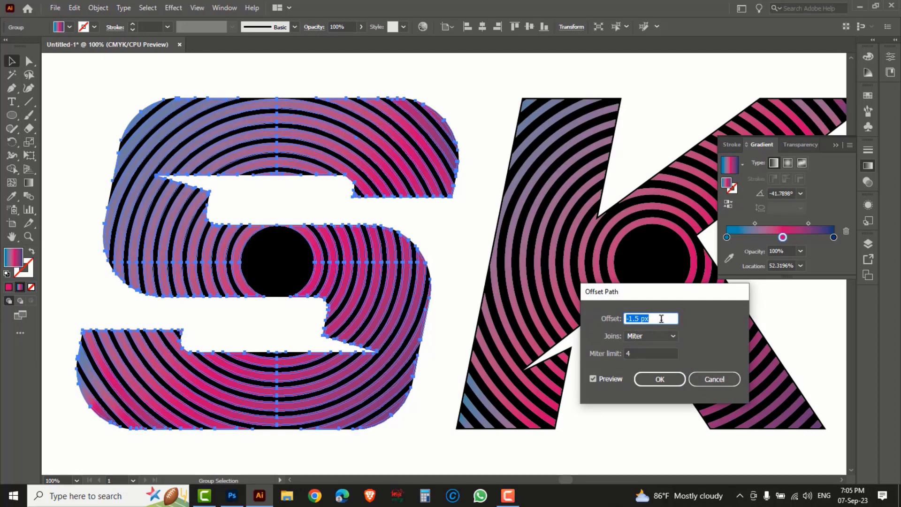
left_click(664, 379)
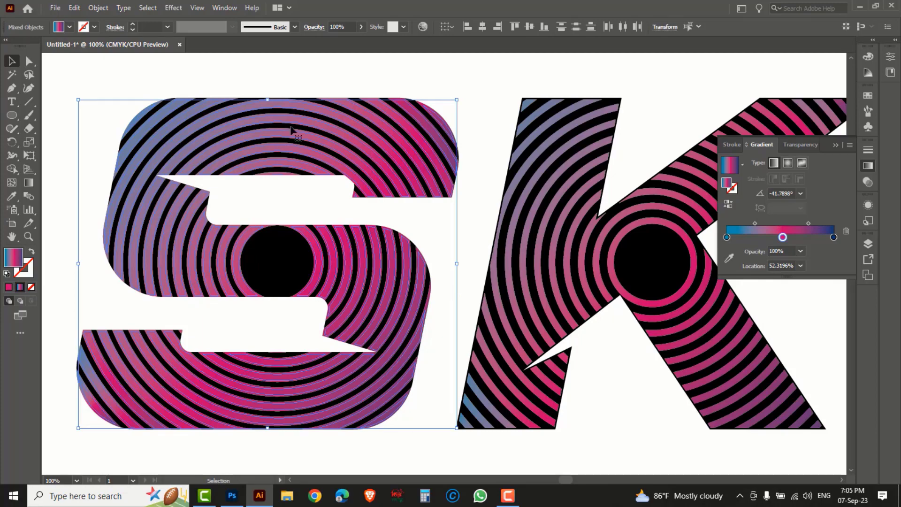
- Replace the S's original gradient stripe group with its inset copies, pasted in front of the black letter
key("a")
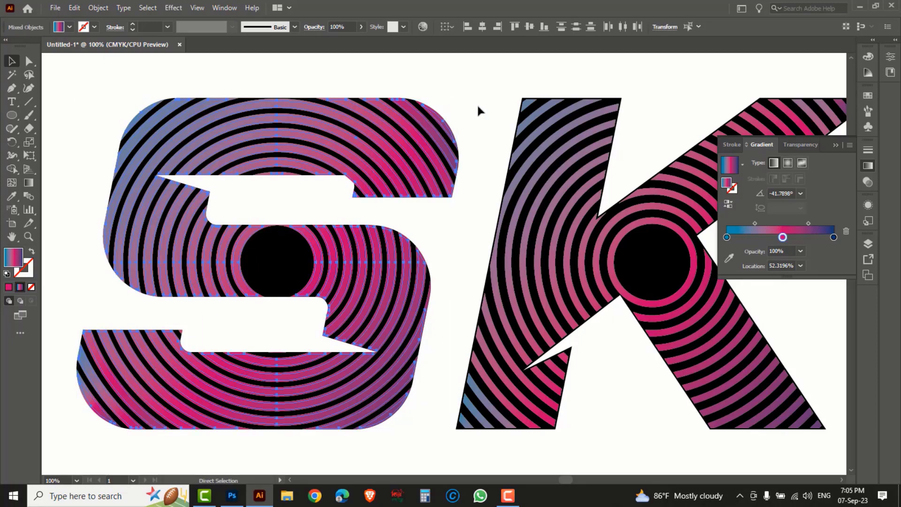
key("v")
left_click(478, 110)
left_click(395, 140)
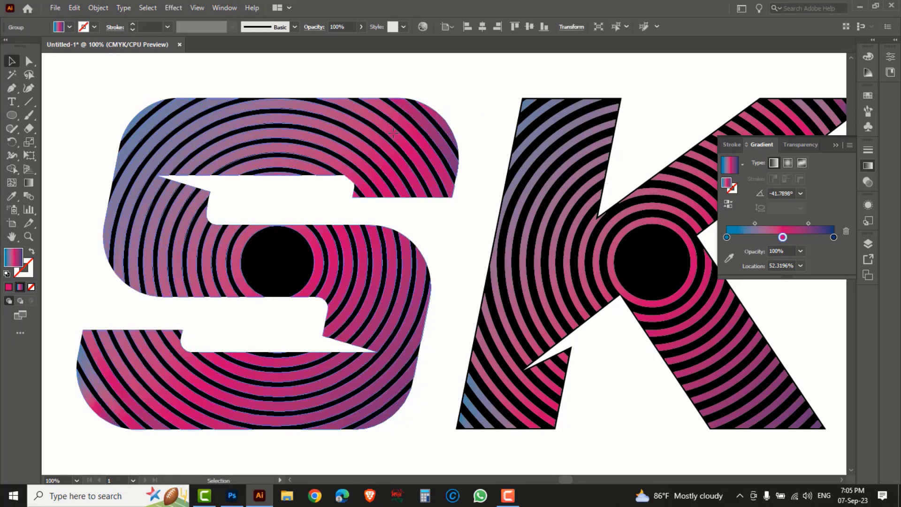
key("Delete")
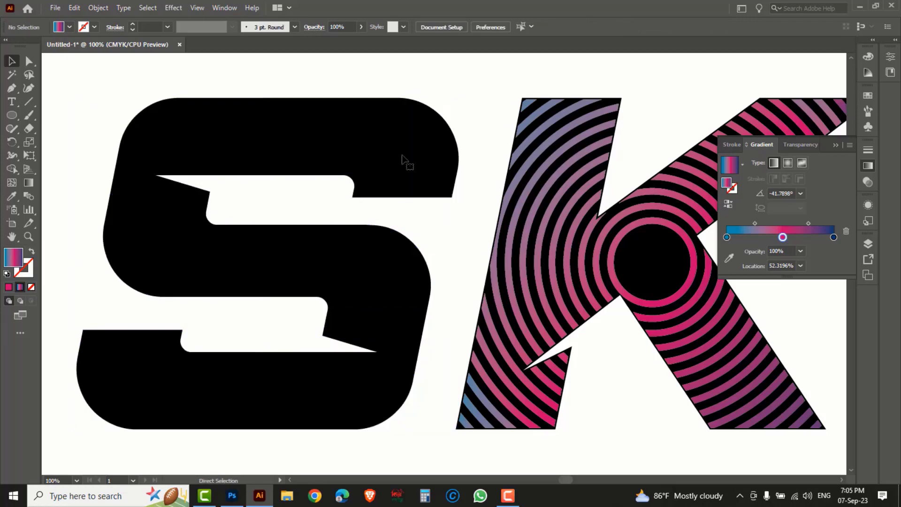
key("ctrl+z")
left_click(475, 121)
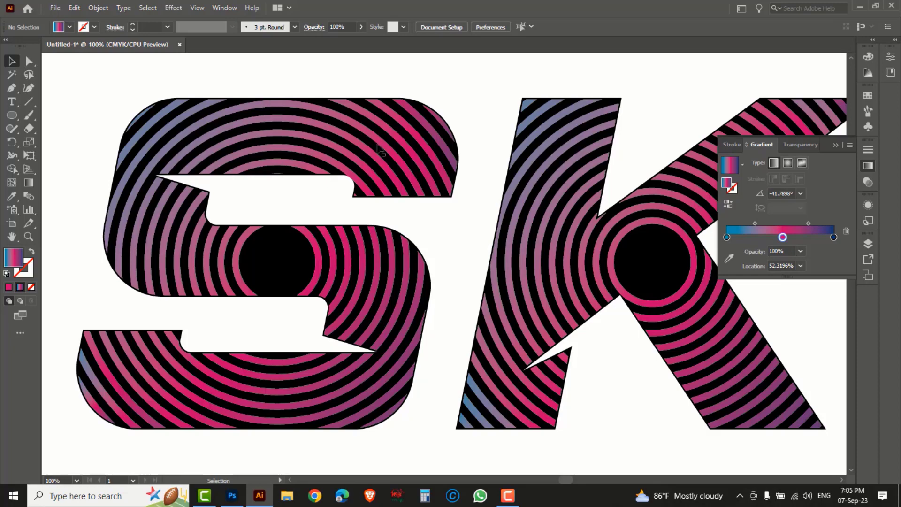
- Try different CMYK fills on both letter shapes behind the stripes, including 30% black, 100% cyan, red and magenta
left_click(462, 232, "ctrl+alt")
left_click_drag(530, 289, 439, 258)
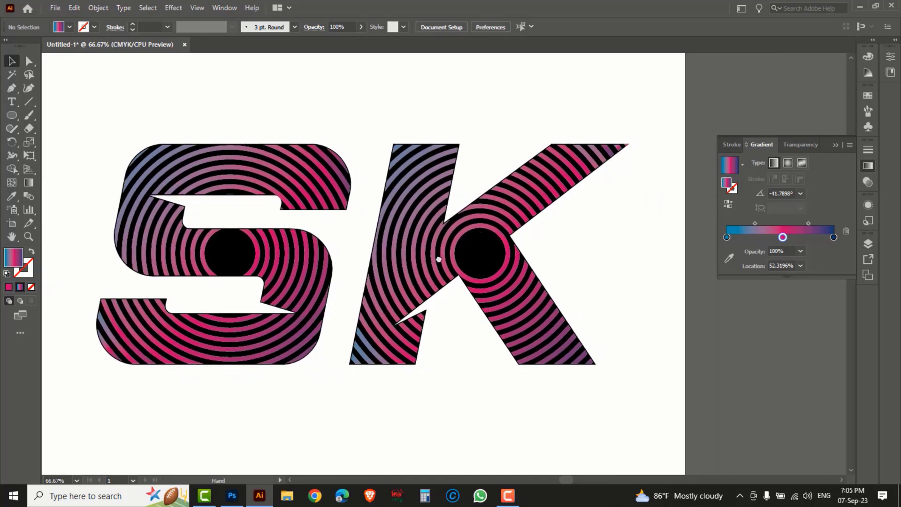
left_click(478, 252)
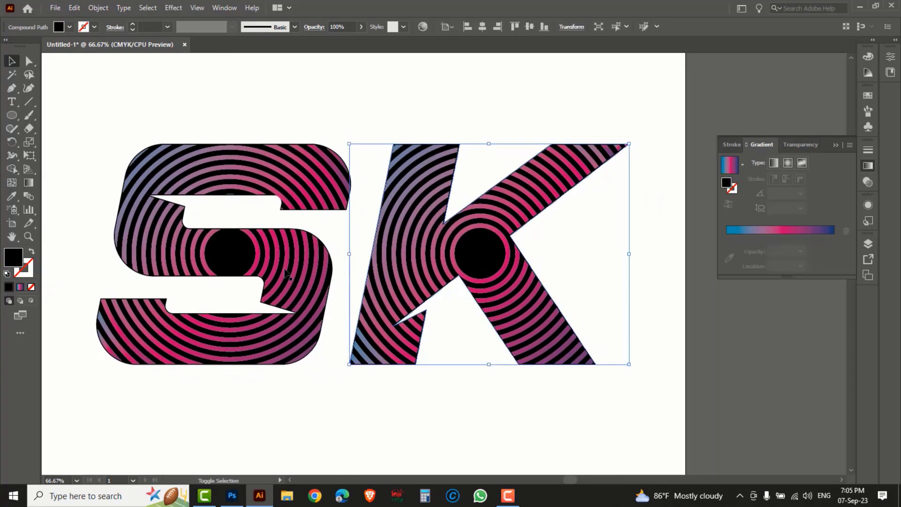
left_click(224, 254, "shift")
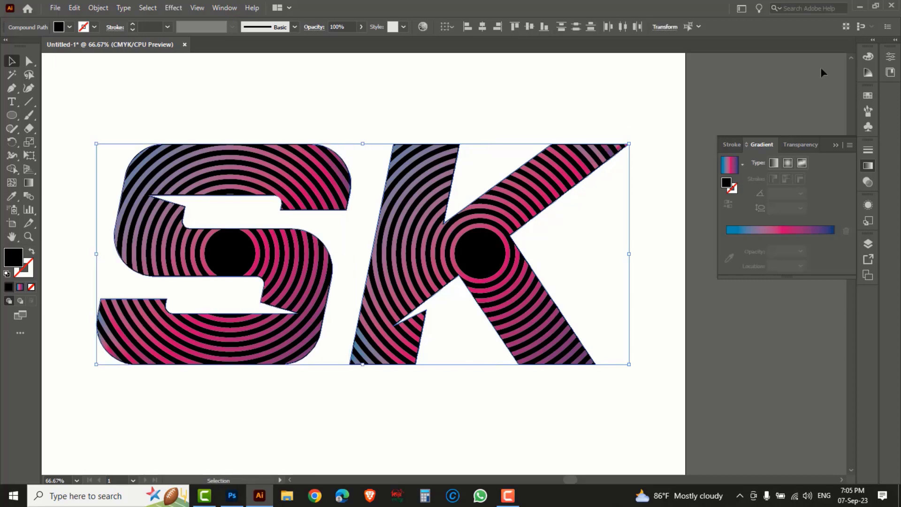
left_click(867, 58)
left_click(784, 113)
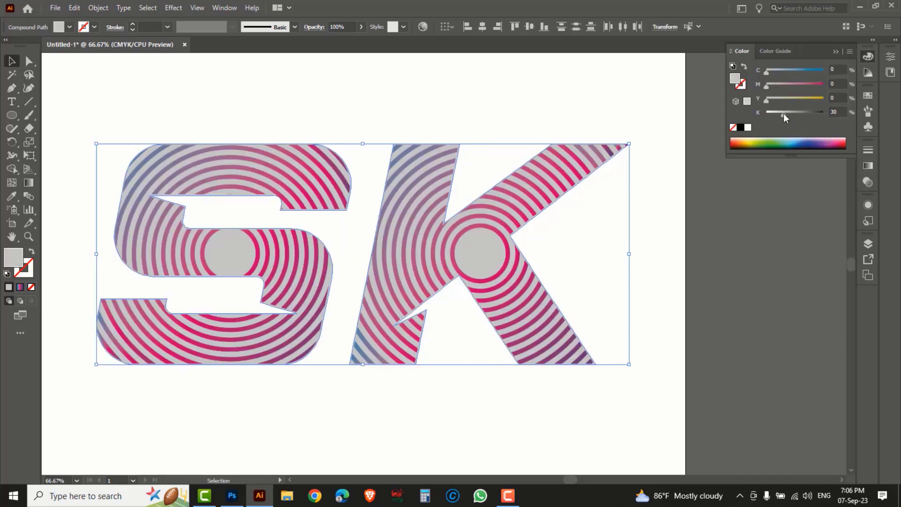
left_click_drag(768, 71, 825, 71)
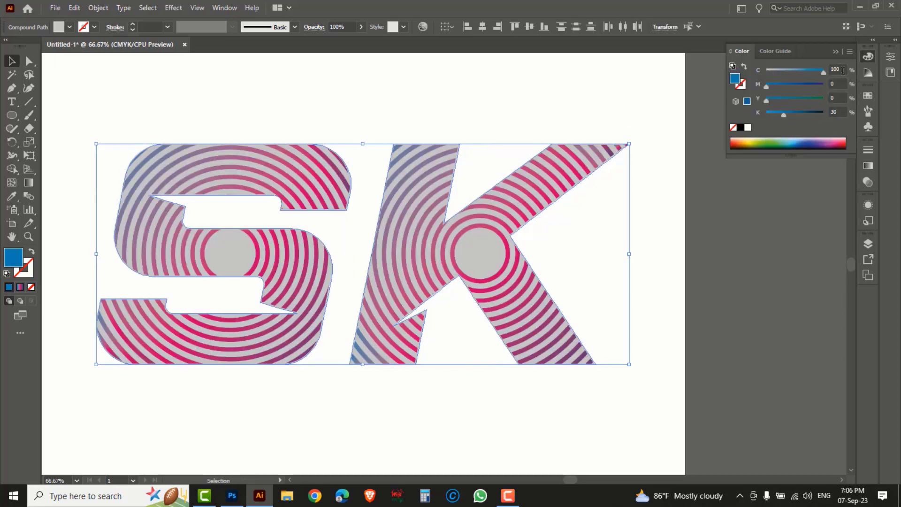
left_click_drag(788, 113, 838, 107)
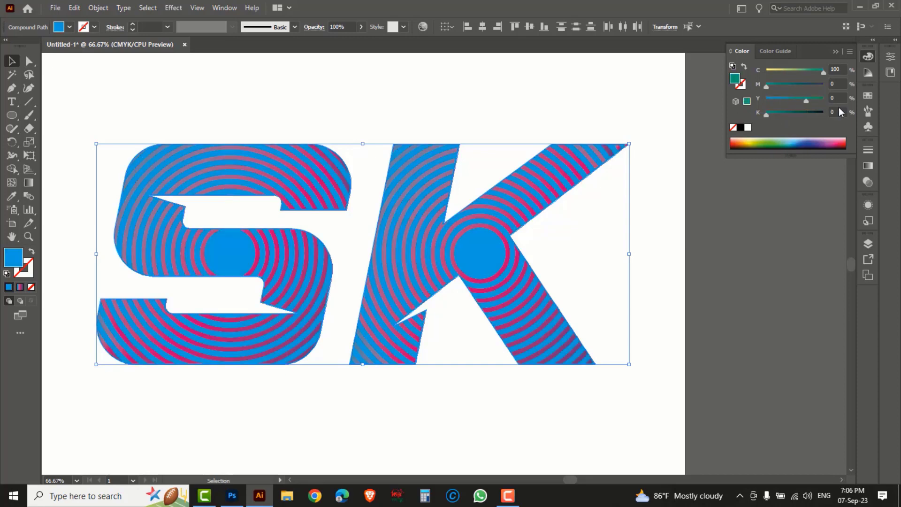
left_click_drag(795, 88, 760, 73)
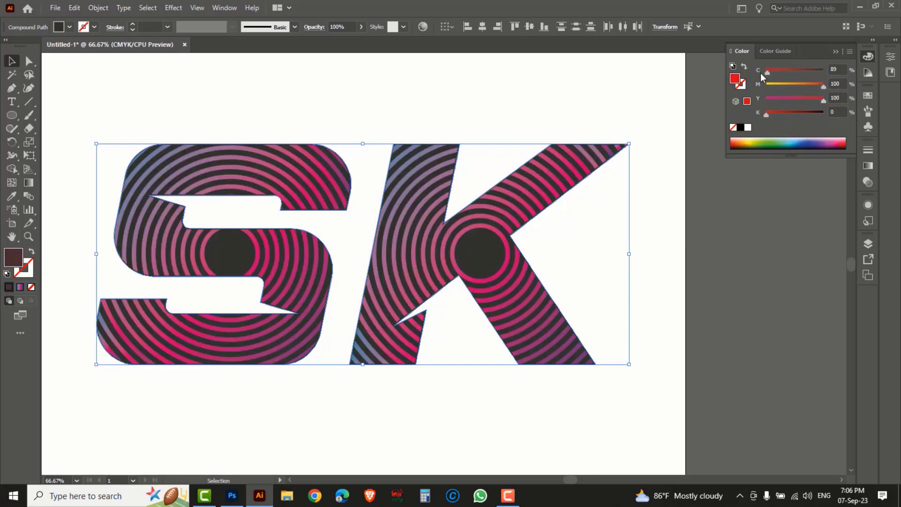
left_click_drag(819, 100, 714, 92)
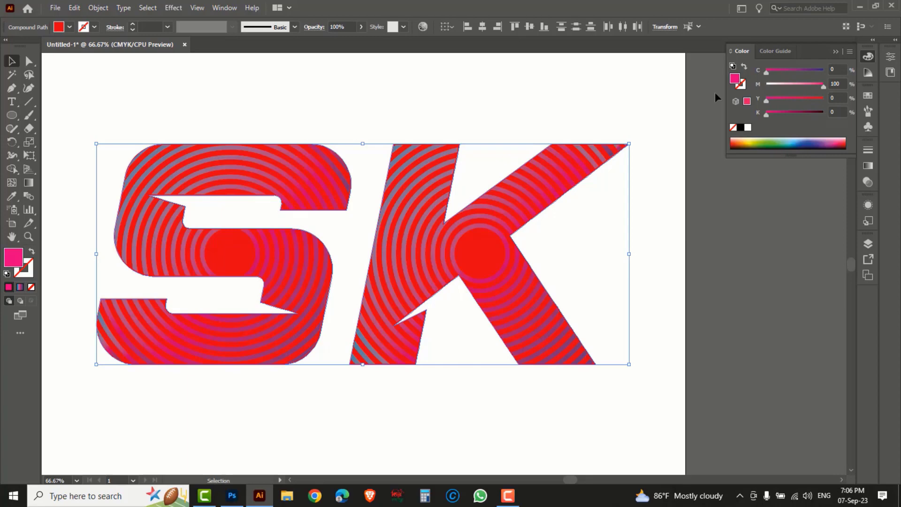
- Fill the S and K letter shapes with white and give them a 2 pt black stroke
left_click(749, 129)
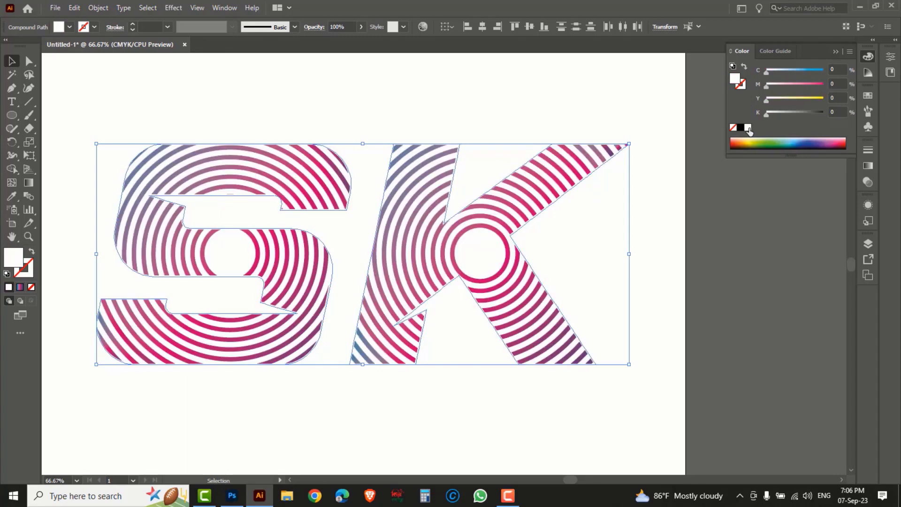
left_click(743, 86)
left_click(741, 128)
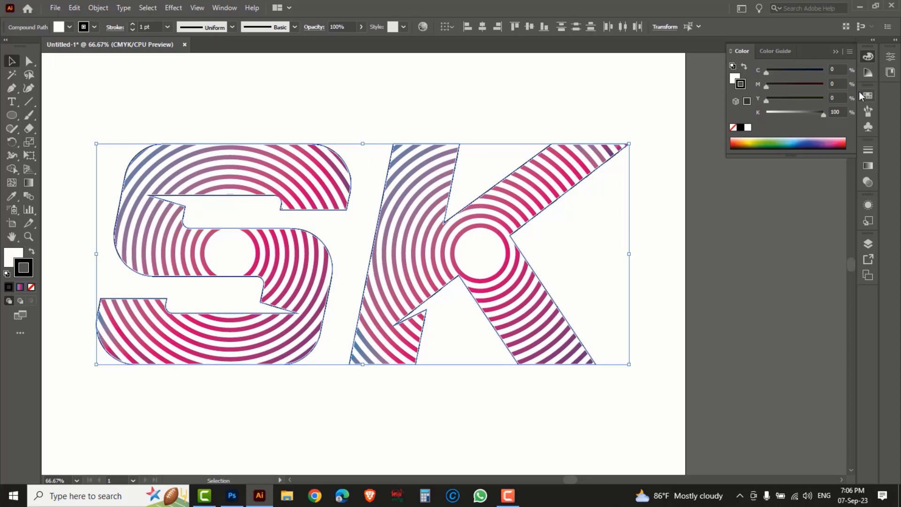
left_click(133, 24)
left_click(182, 108)
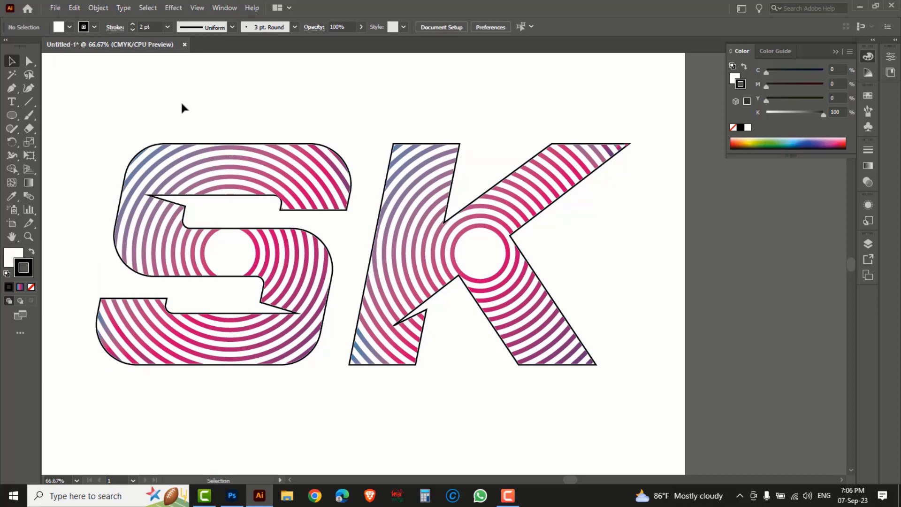
- Cut away the outlined S and K letter shapes from behind the gradient stripes
left_click(241, 199)
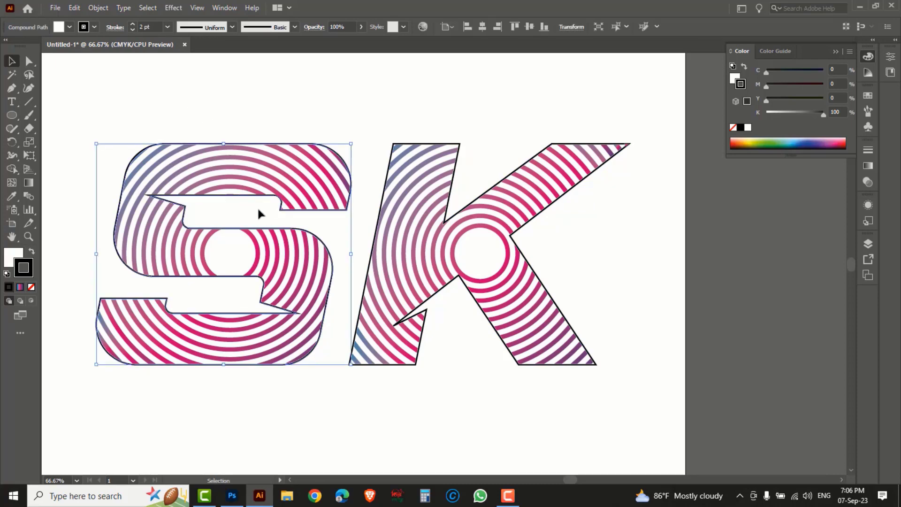
left_click(450, 283, "shift")
key("a")
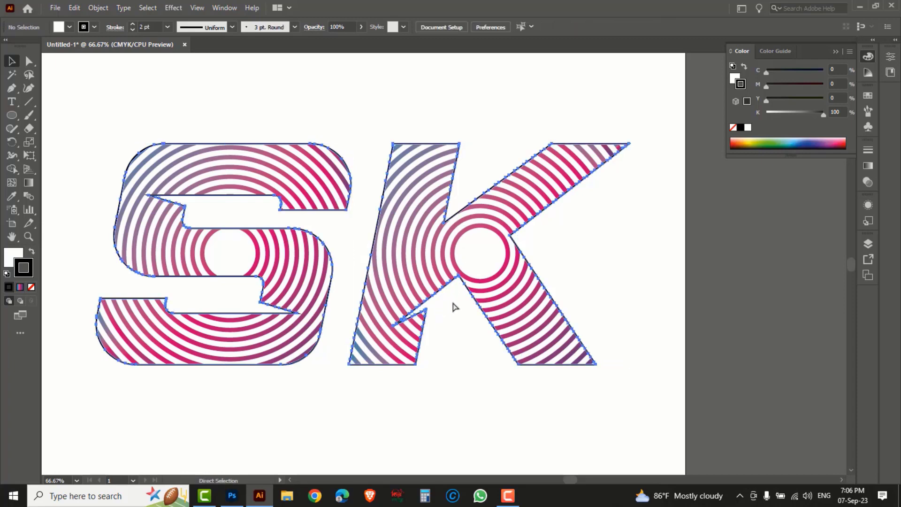
key("ctrl+x")
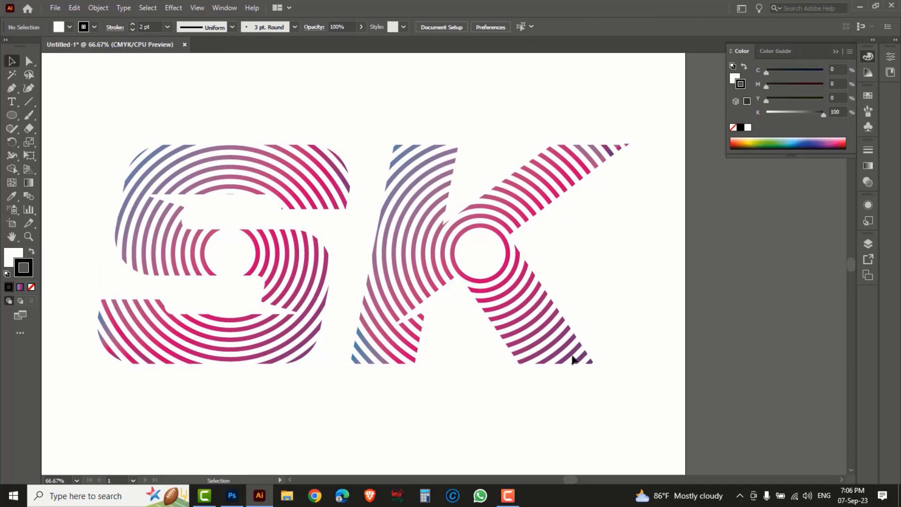
left_click_drag(640, 413, 113, 124)
left_click(415, 414)
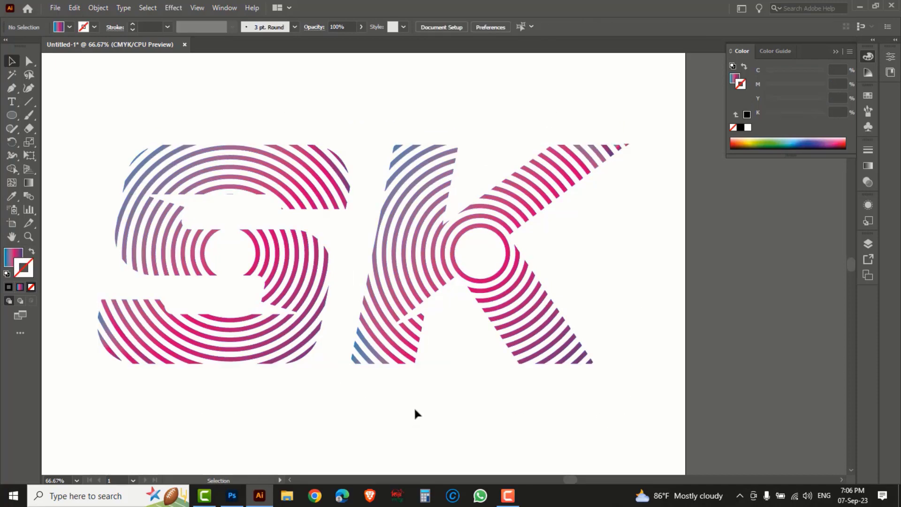
- Save the document as an Adobe Illustrator file named "Line warp logo" in the Line WARP LOGO folder
left_click(55, 7)
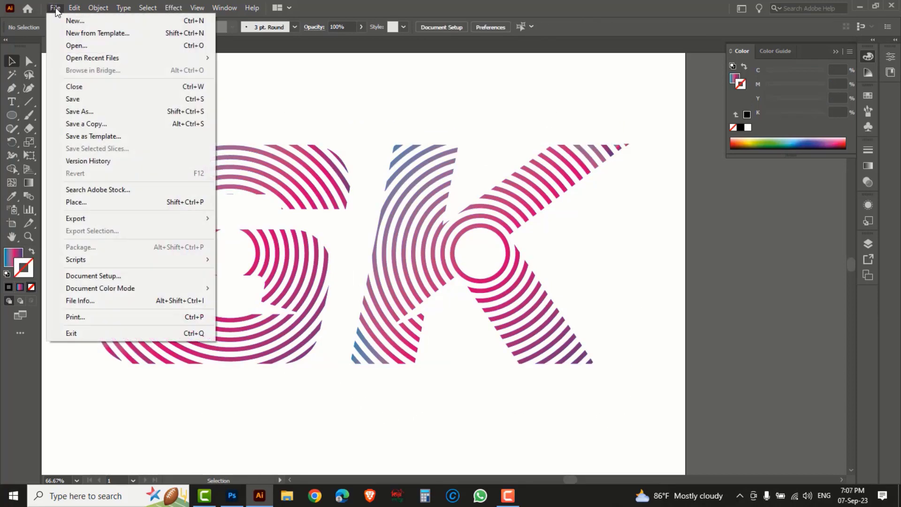
left_click(78, 112)
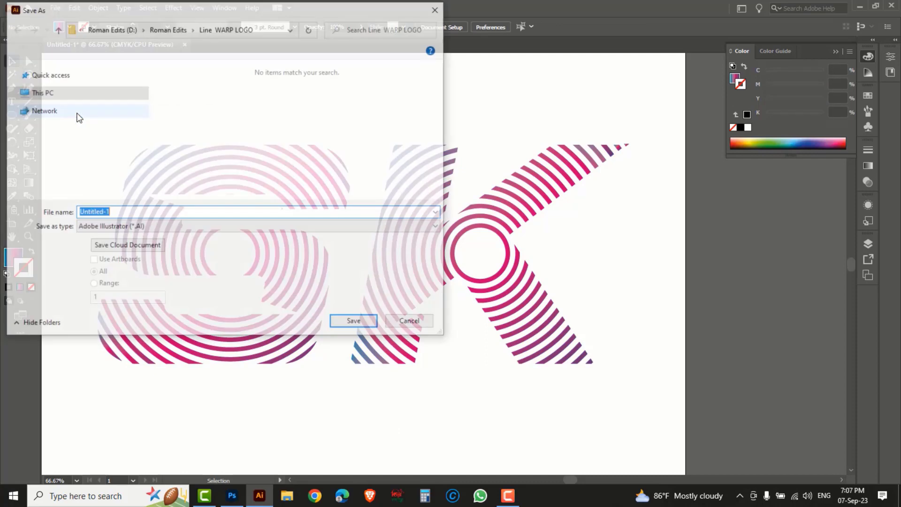
type("L")
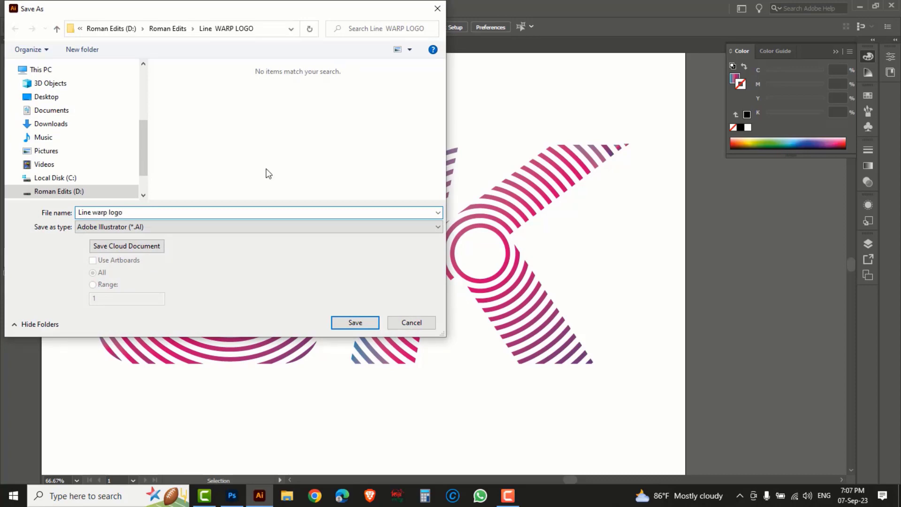
type("ine warp logo")
left_click(356, 321)
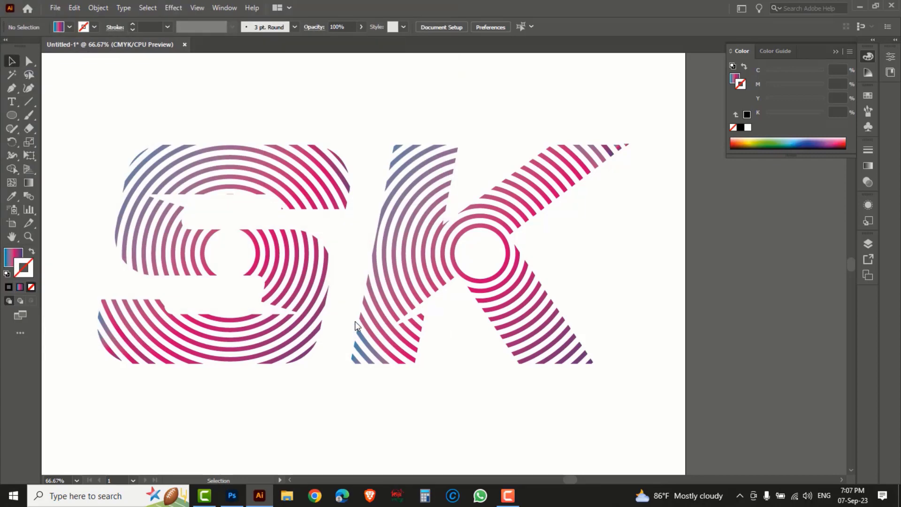
left_click(508, 405)
- Select and copy all the gradient stripe artwork of the SK logo
left_click_drag(655, 406, 95, 115)
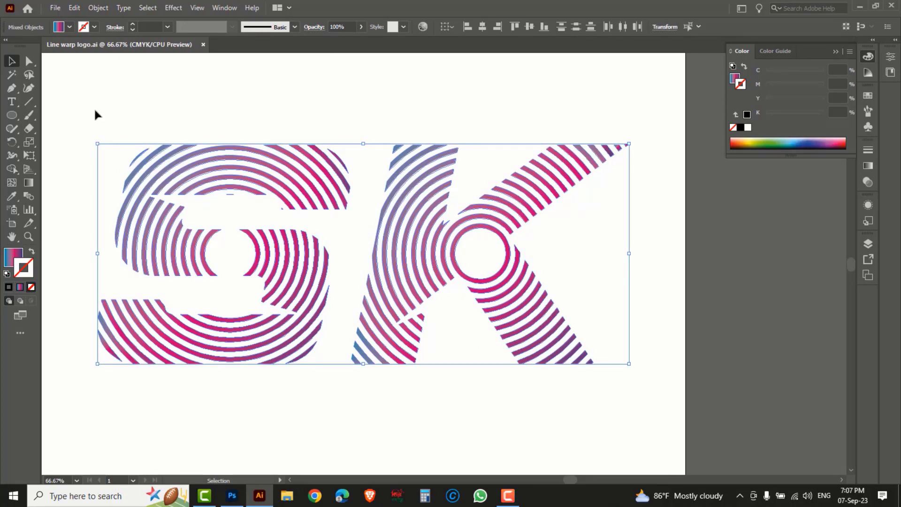
left_click(94, 113)
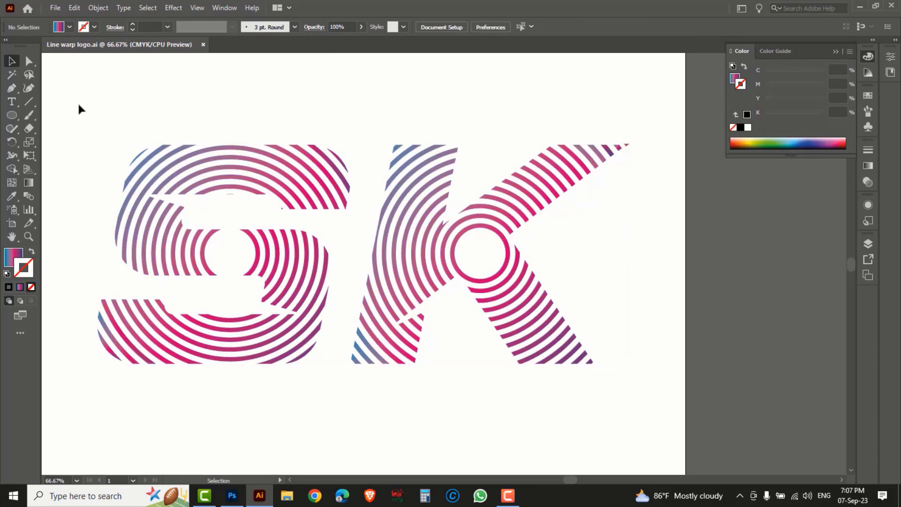
left_click_drag(73, 98, 623, 409)
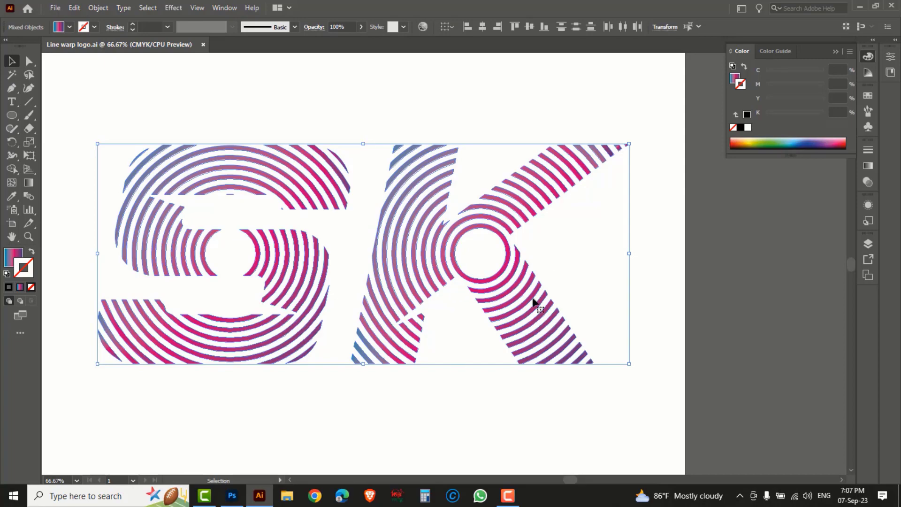
key("a")
key("v")
- Switch to Photoshop and open the Paper Logo Mockup PSD file from the Mockup folder
left_click(232, 495)
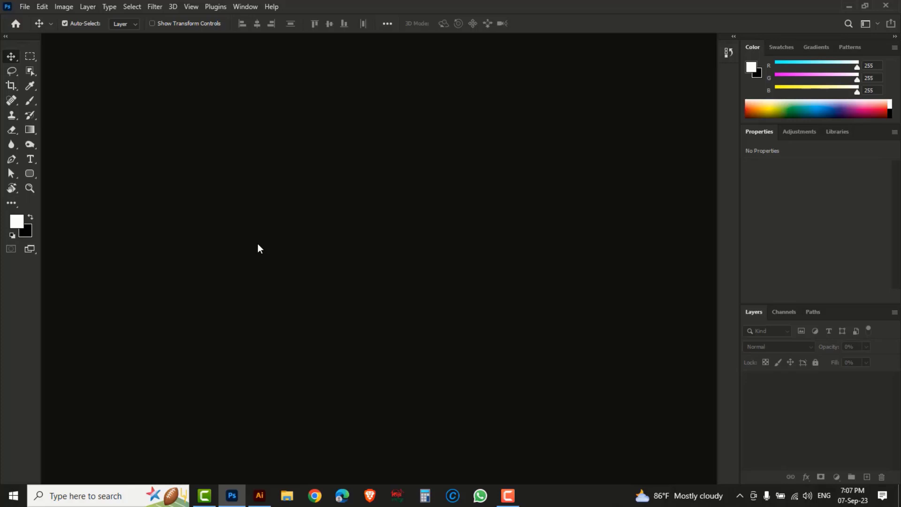
left_click(24, 7)
left_click(26, 17)
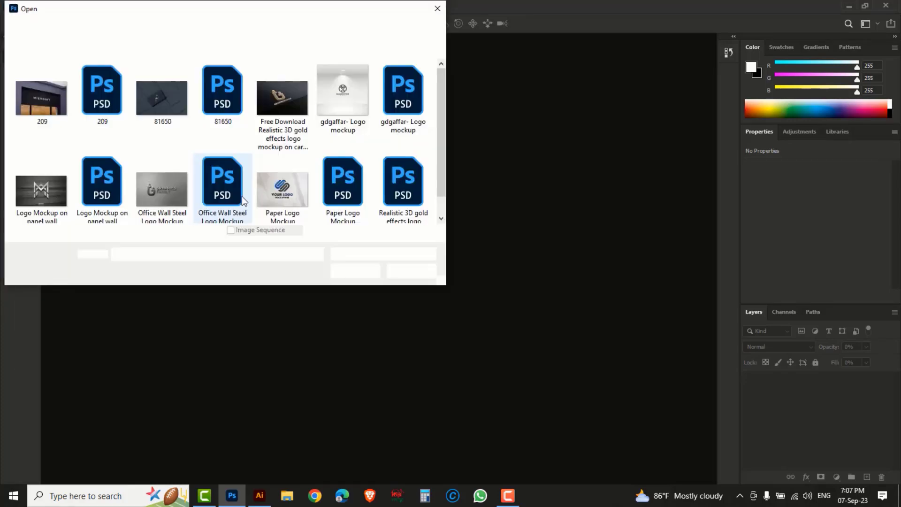
scroll(444, 112, "down", 1)
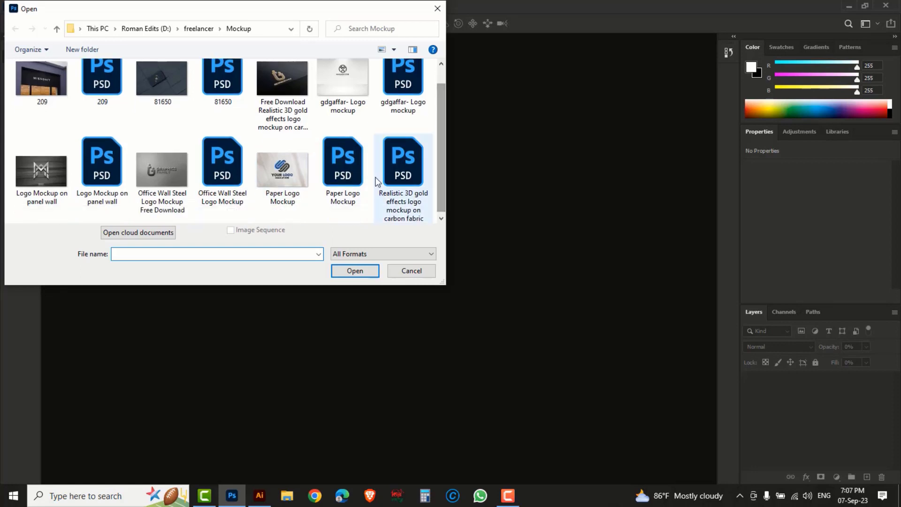
left_click(356, 190)
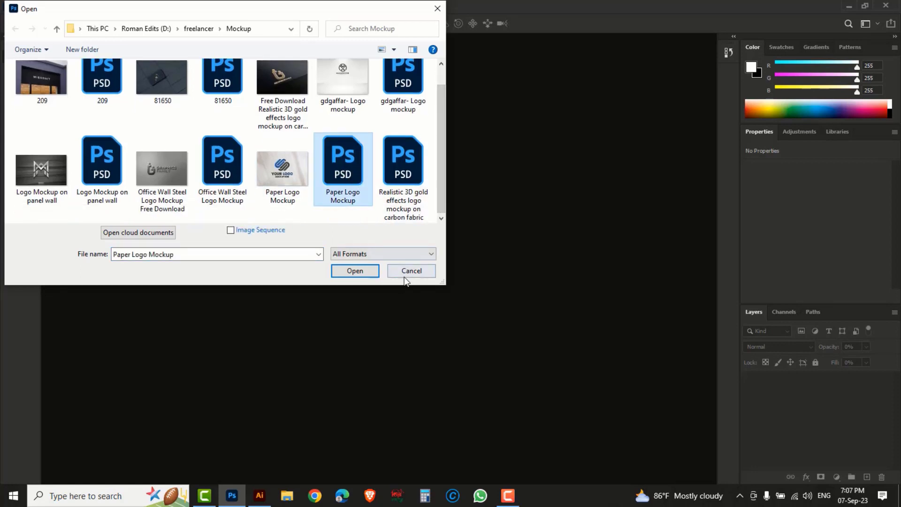
left_click(351, 271)
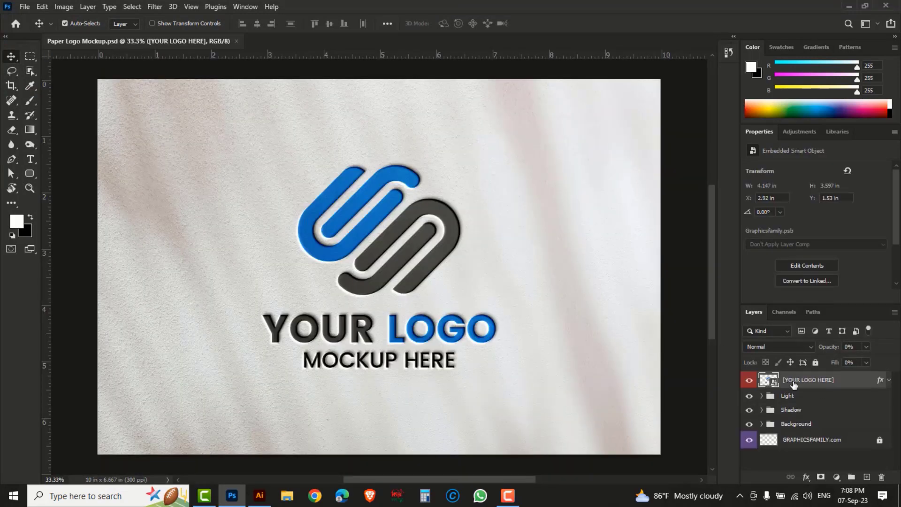
- Open the contents of the [YOUR LOGO HERE] smart object and paste the copied SK logo as pixels
double_click(770, 380)
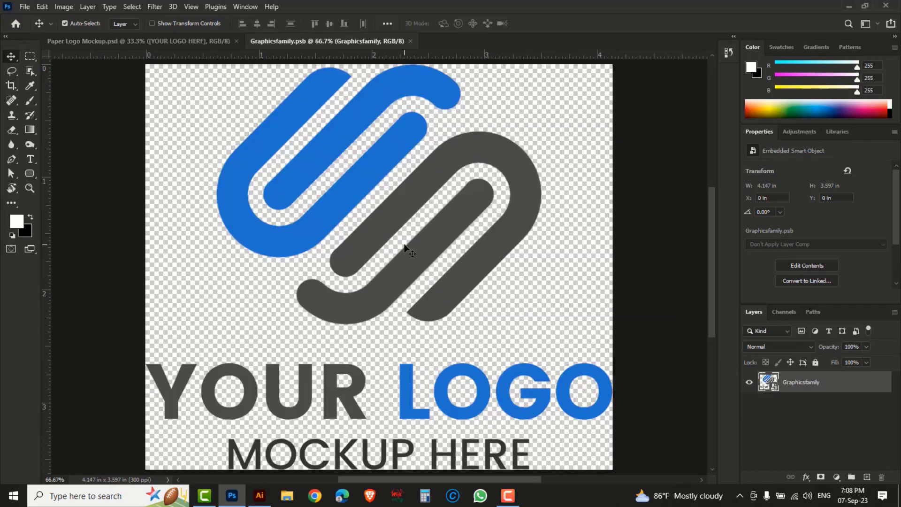
key("ctrl+v")
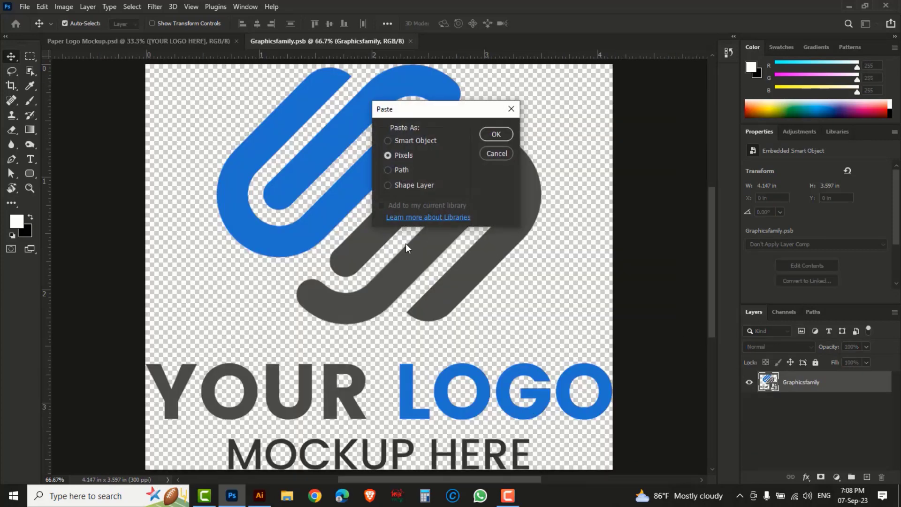
left_click(495, 135)
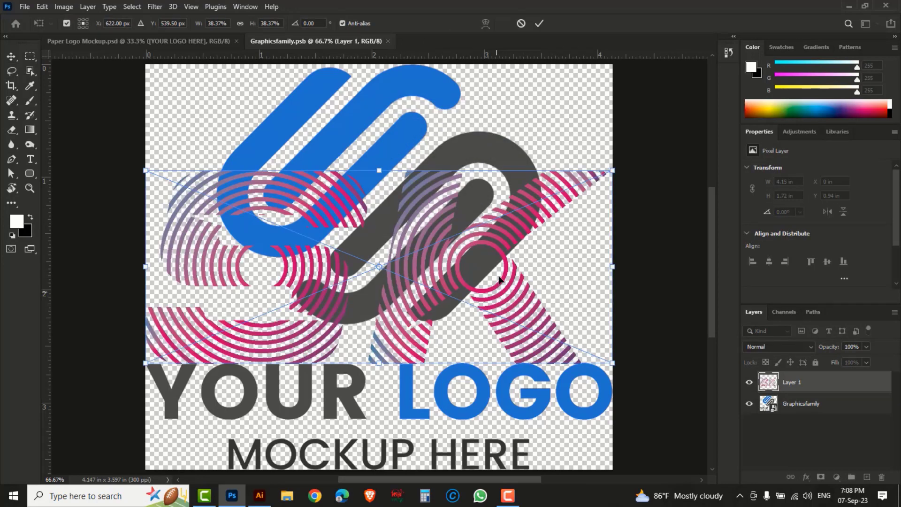
- Move the pasted SK logo up and scale it down to about 3.81 in wide within the canvas
left_click_drag(501, 282, 500, 259)
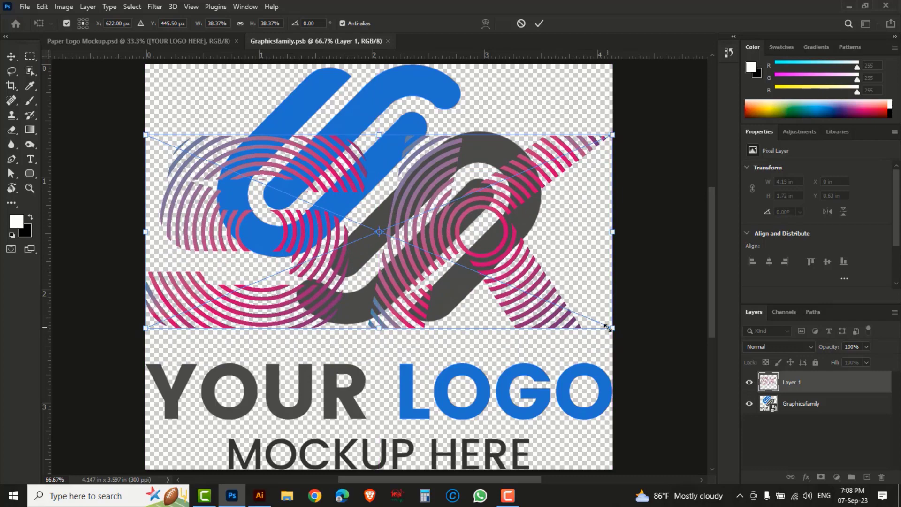
left_click_drag(611, 328, 591, 323)
left_click_drag(532, 274, 530, 266)
key("Return")
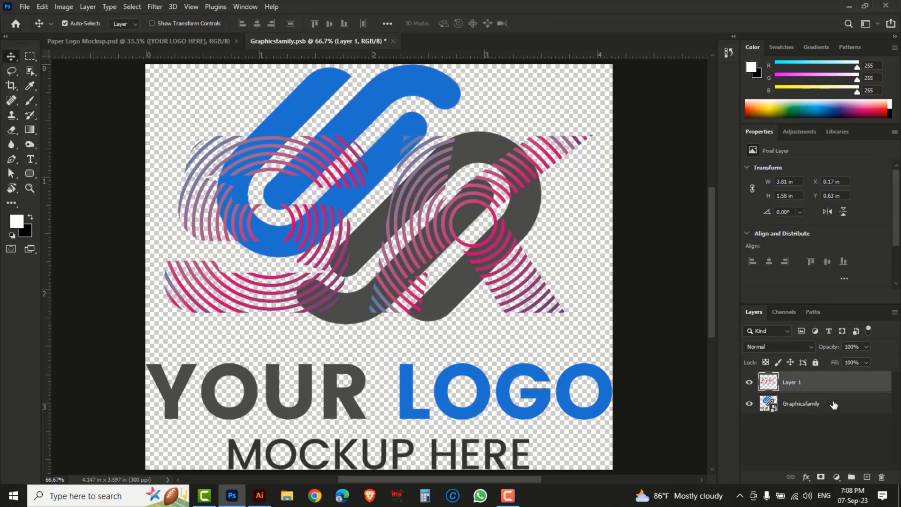
- Hide the Graphicsfamily placeholder layer beneath the SK logo and save the smart object
left_click(832, 405)
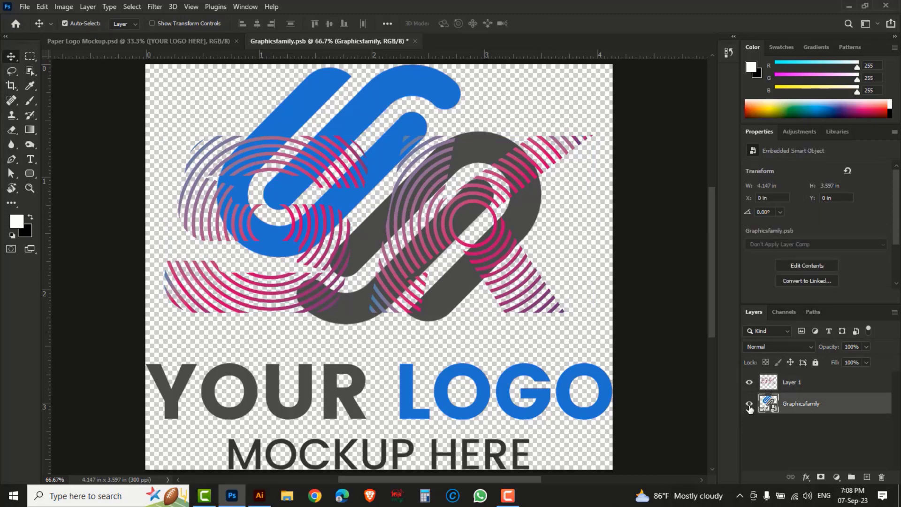
left_click(749, 406)
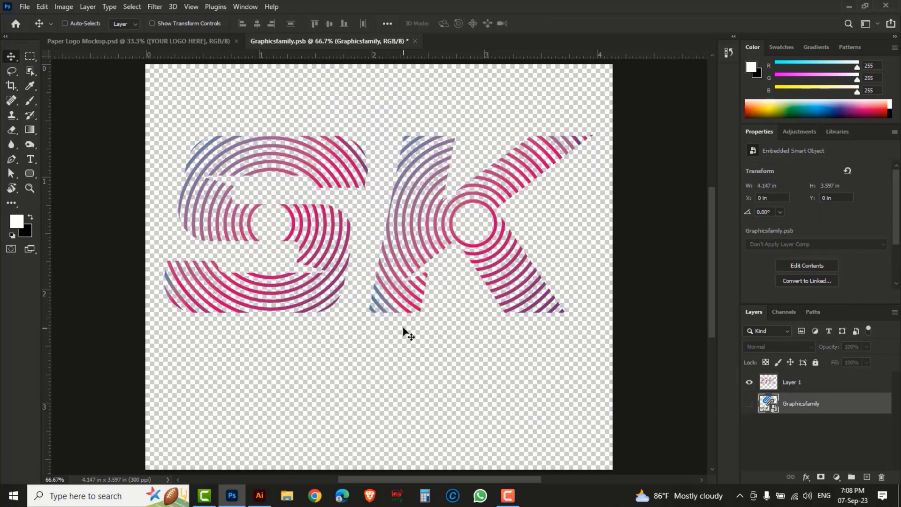
key("ctrl+s")
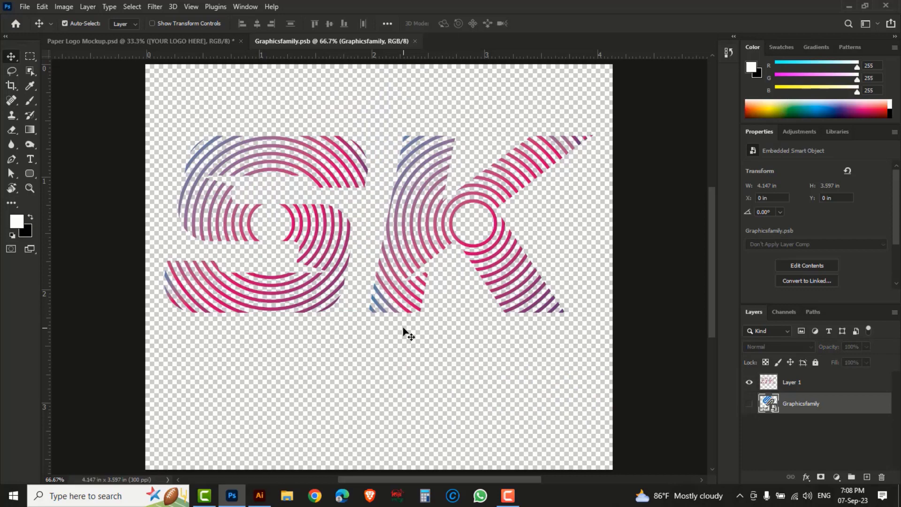
- Return to the Paper Logo Mockup document and examine the embossed SK logo up close
left_click(116, 42)
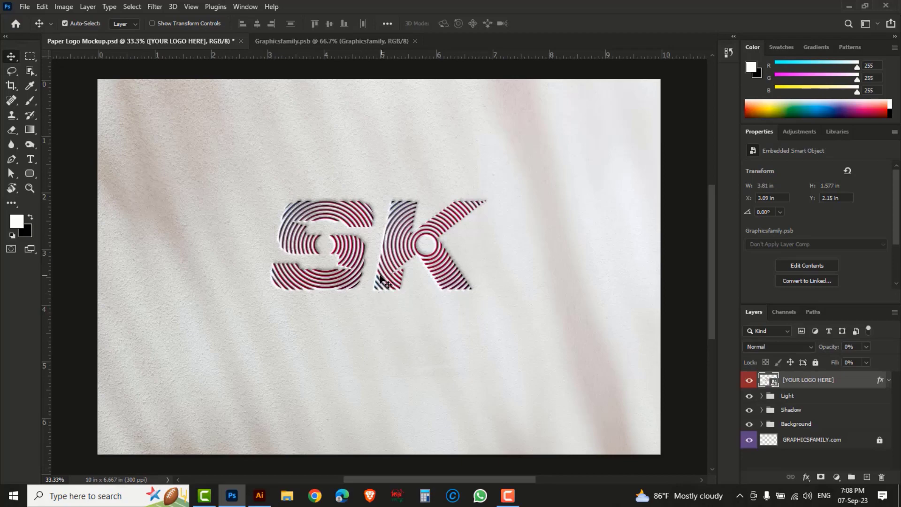
left_click(366, 250, "ctrl")
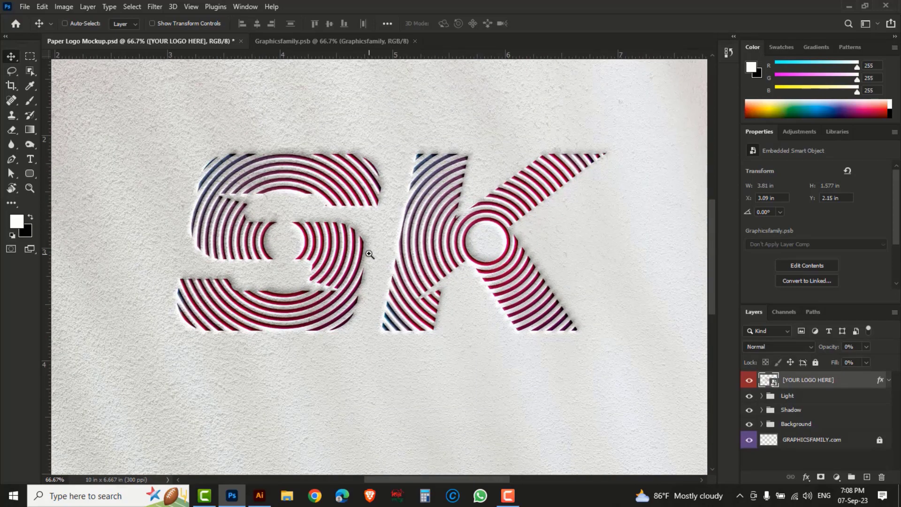
left_click(371, 255, "ctrl")
scroll(369, 254, "right", 2)
key("m")
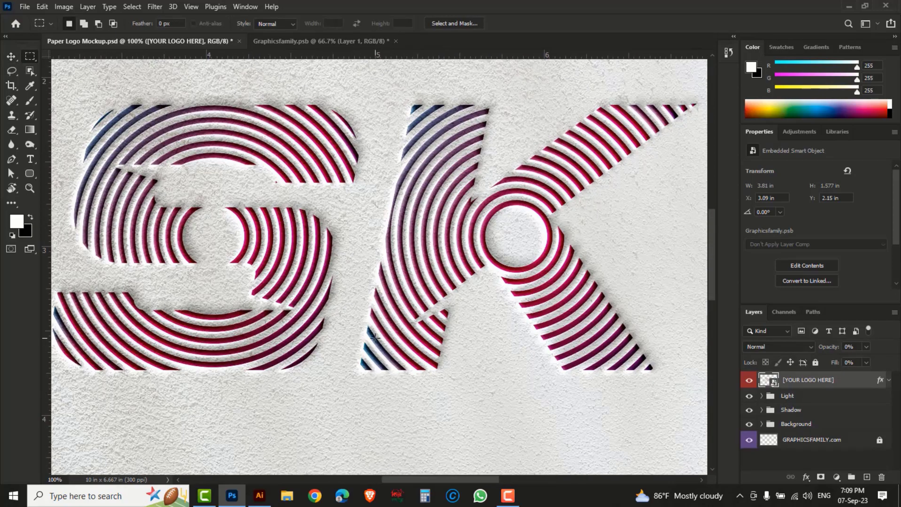
left_click(374, 337, "alt")
left_click(374, 338, "alt")
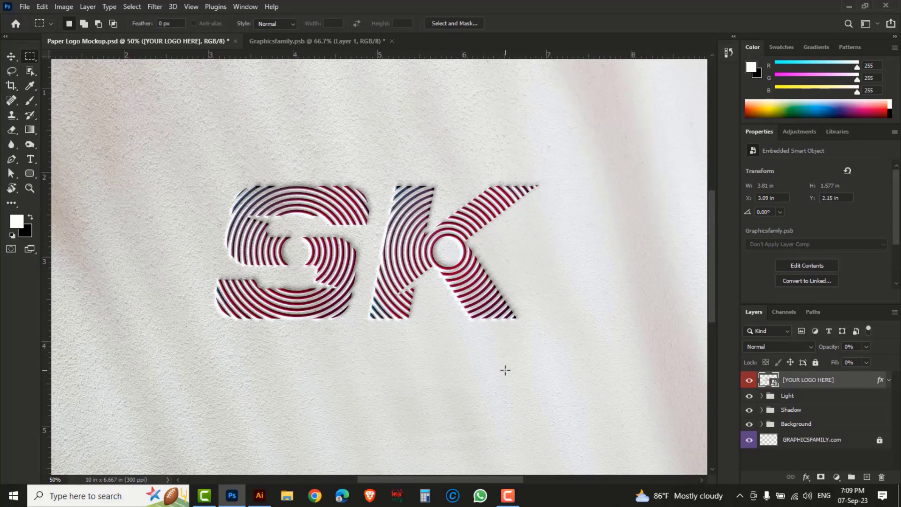
- Switch to Illustrator and add the 24 pt text "CREATIVE DESIGN HOUSE" below the SK artwork
left_click(259, 495)
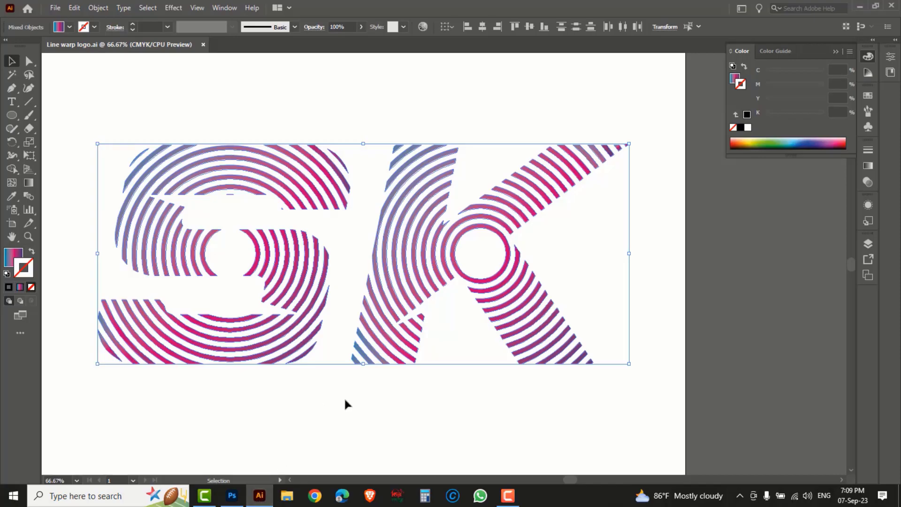
left_click(366, 397, "ctrl+alt")
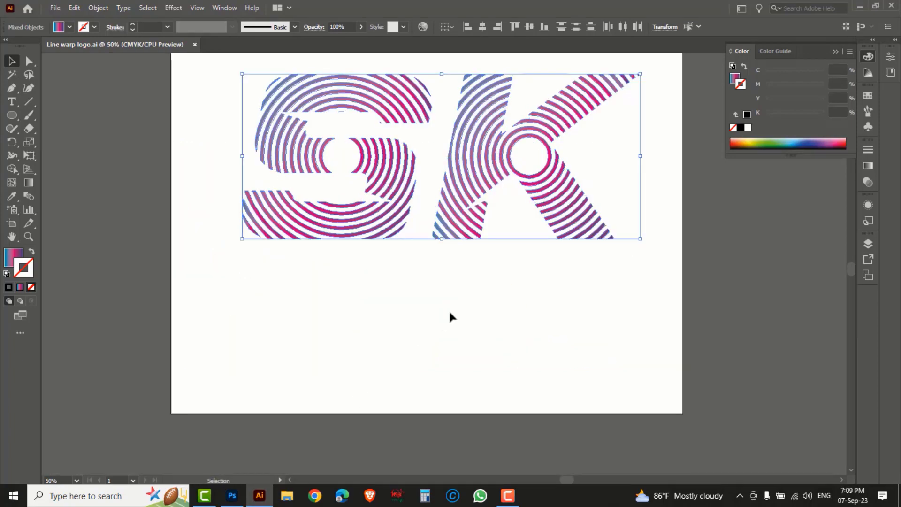
left_click_drag(476, 299, 459, 331)
left_click(11, 102)
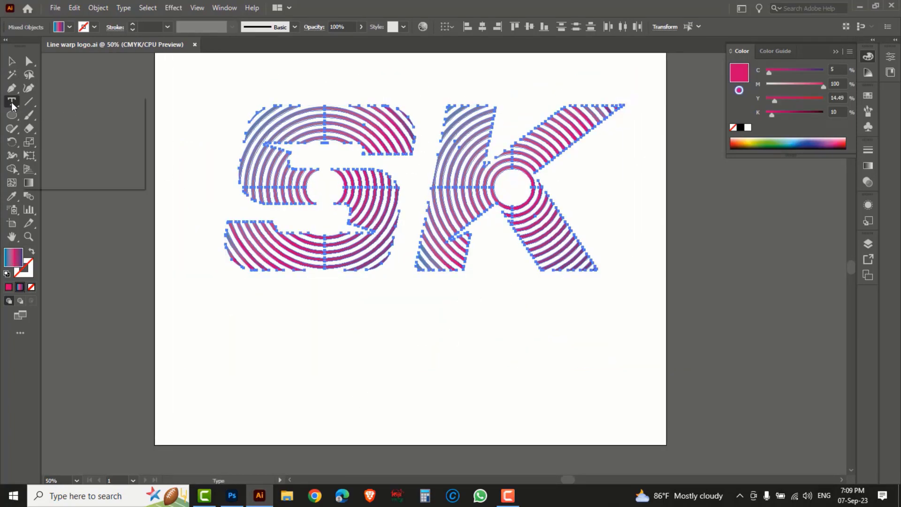
left_click(249, 315)
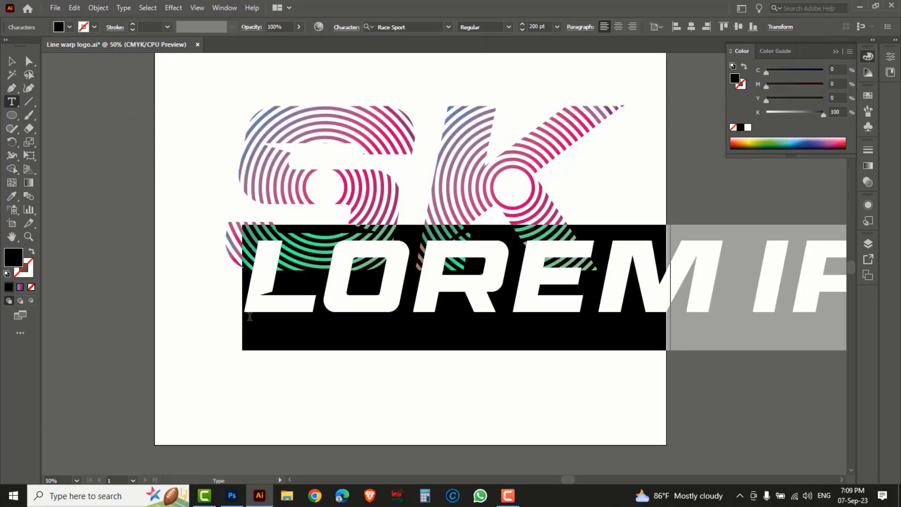
left_click(556, 27)
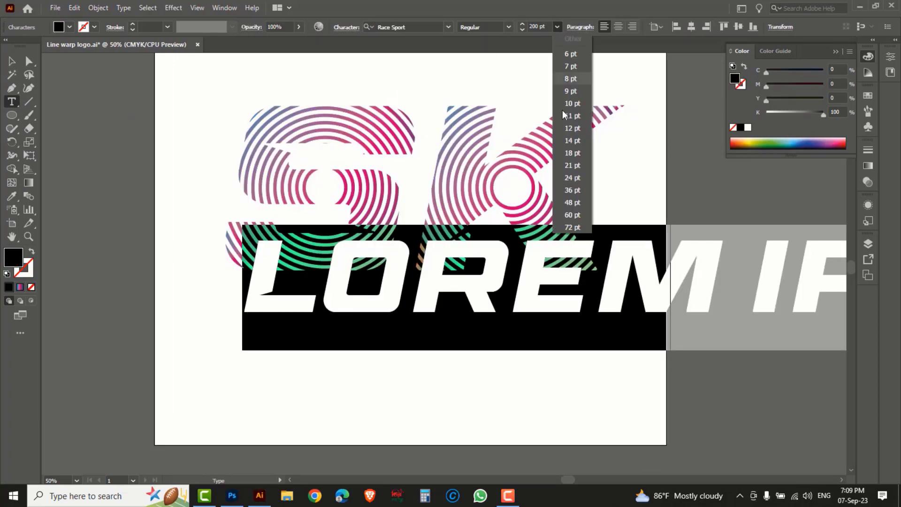
left_click(572, 178)
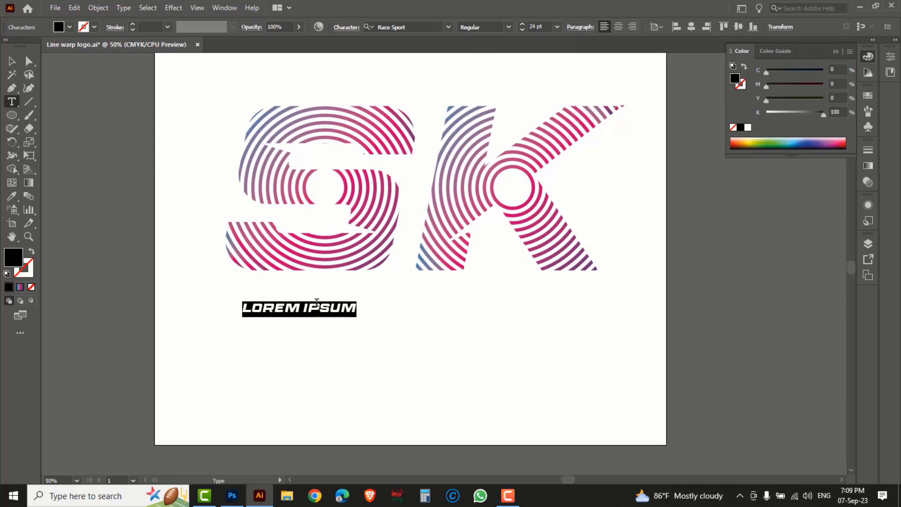
type("creative ")
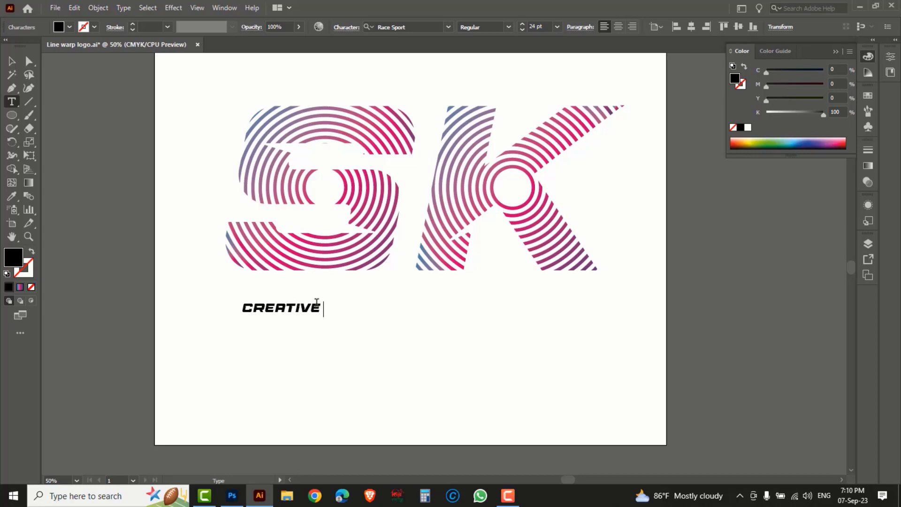
type("design")
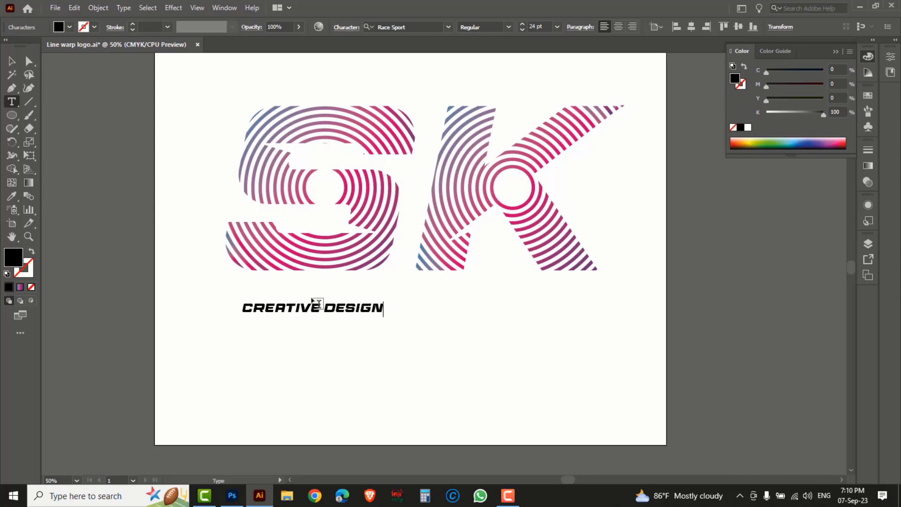
type(" house")
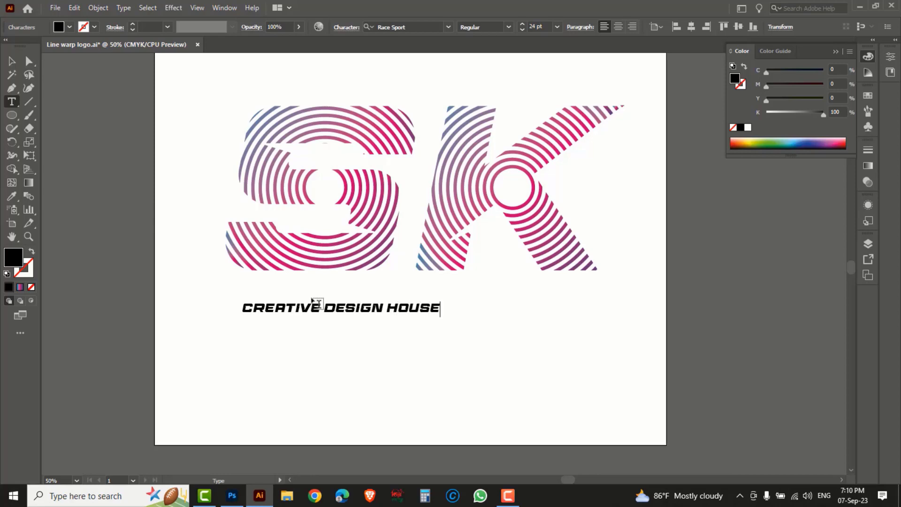
- Enlarge the tagline to roughly the width of the SK logo and stretch it slightly taller
left_click(12, 61)
left_click_drag(439, 317, 610, 366)
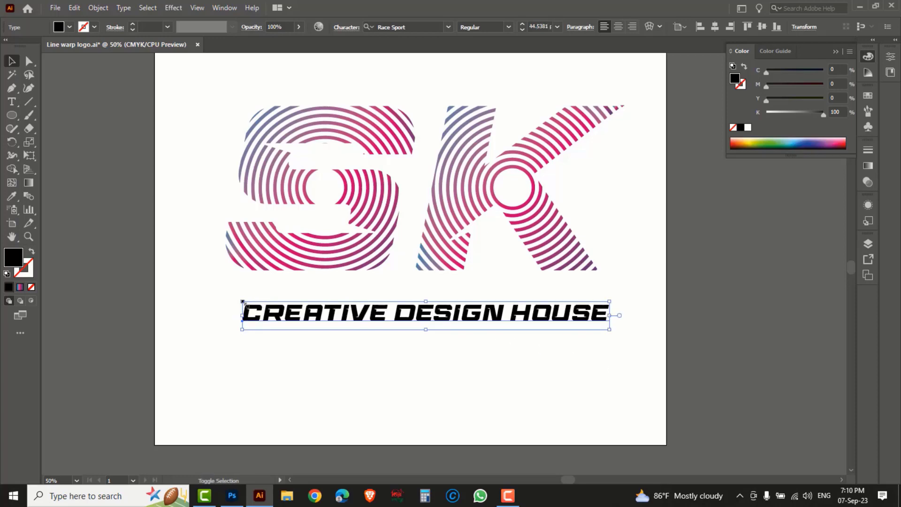
left_click_drag(242, 301, 227, 298)
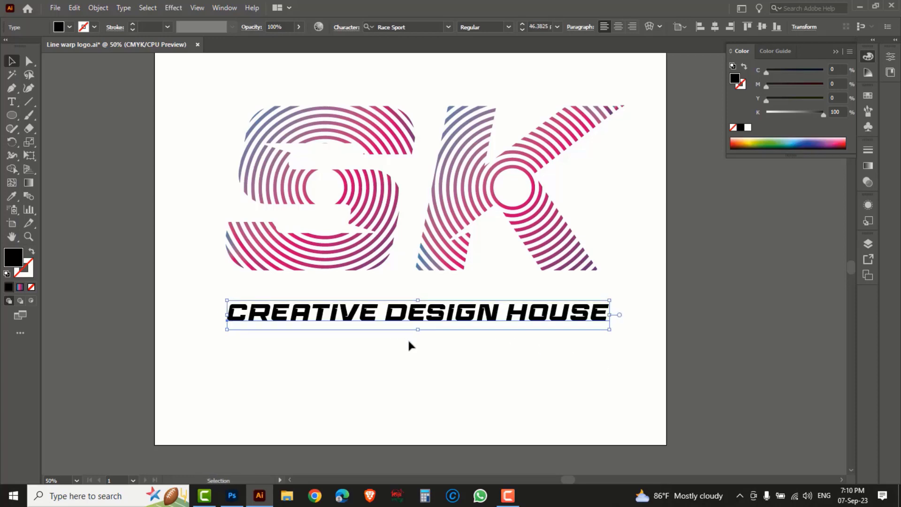
left_click_drag(419, 331, 418, 339)
- Change the tagline's font to Russo One and enlarge it to about 75 pt so it spans the SK logo
left_click(428, 26)
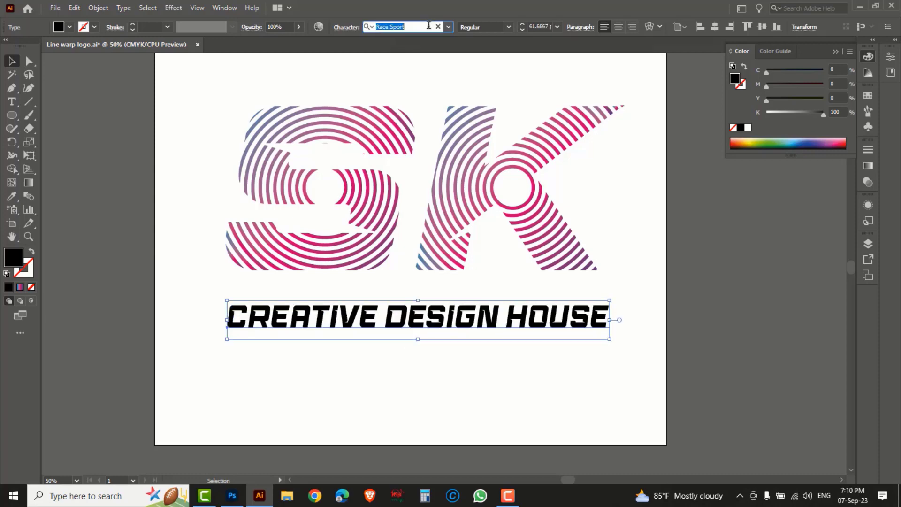
key("Down")
key("Down")
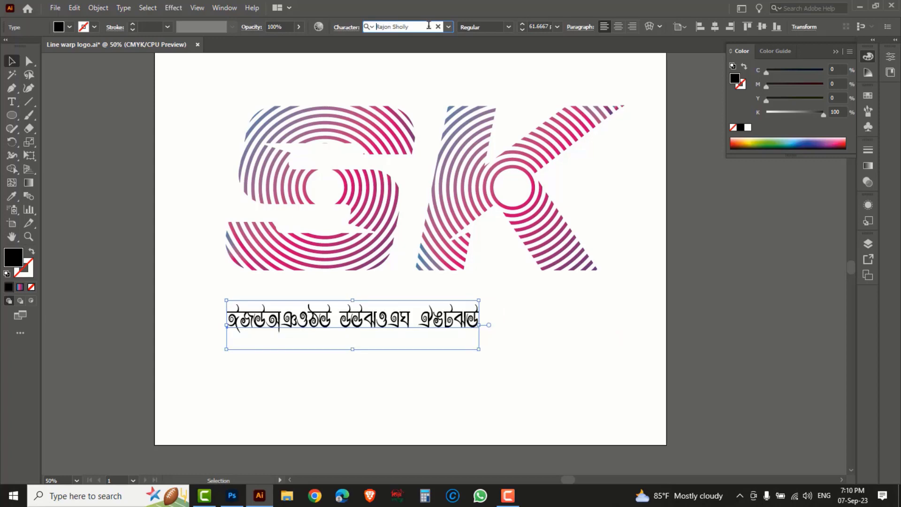
type("RRavie")
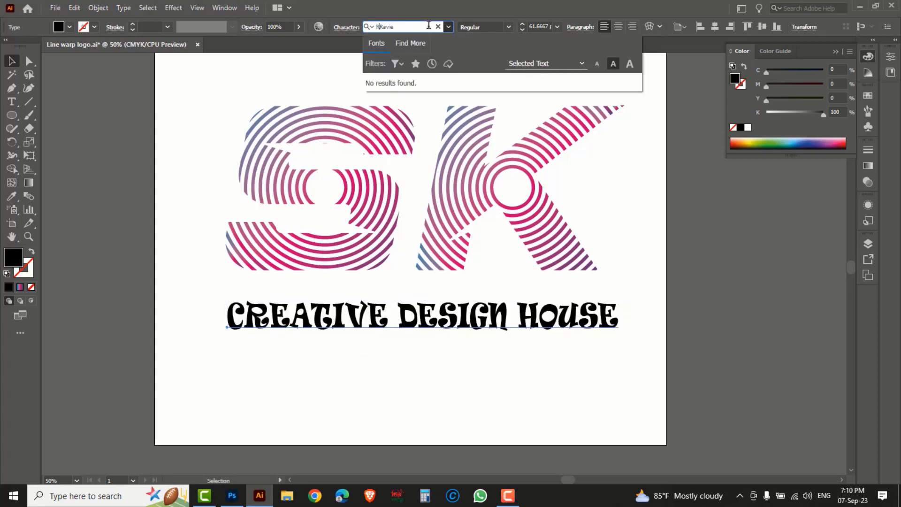
key("ctrl+a")
type("RU")
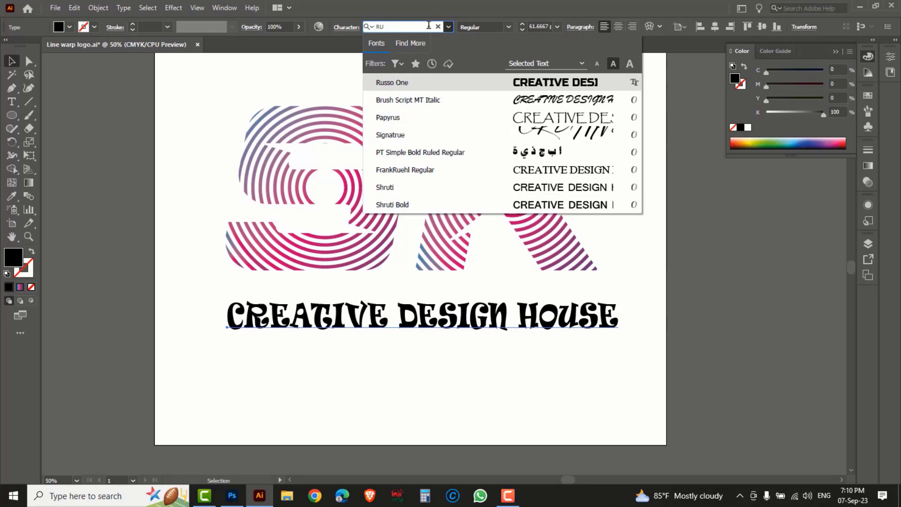
left_click(421, 83)
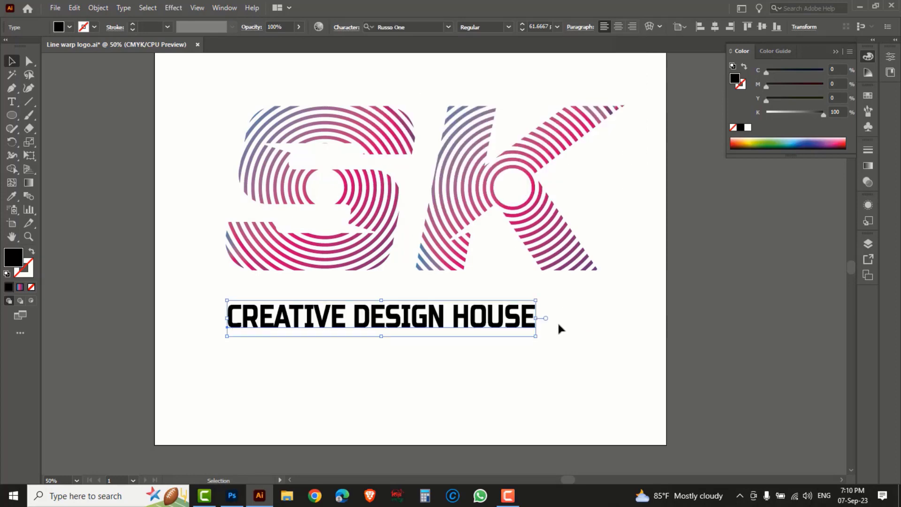
left_click_drag(536, 336, 602, 360)
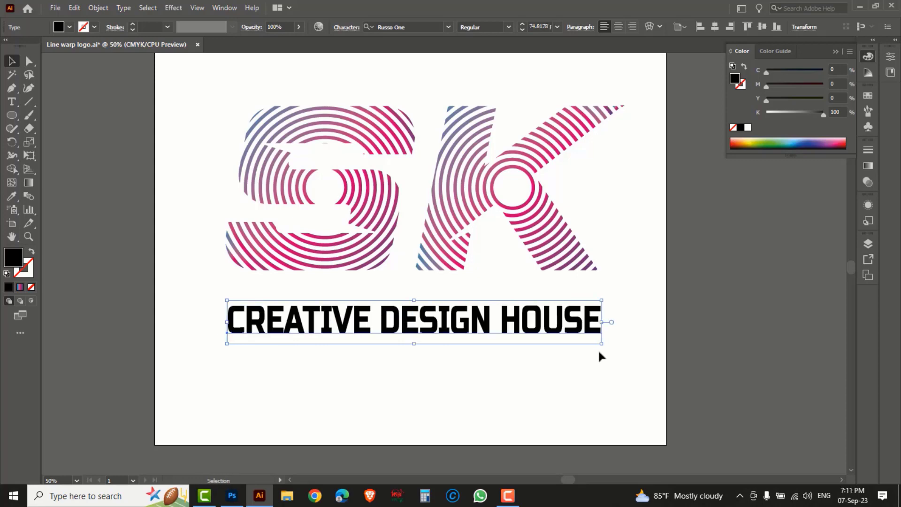
- Colour the tagline's word CREATIVE cyan with C 100 and its word DESIGN magenta with M 100, all other channels 0
double_click(370, 322)
key("ctrl+a")
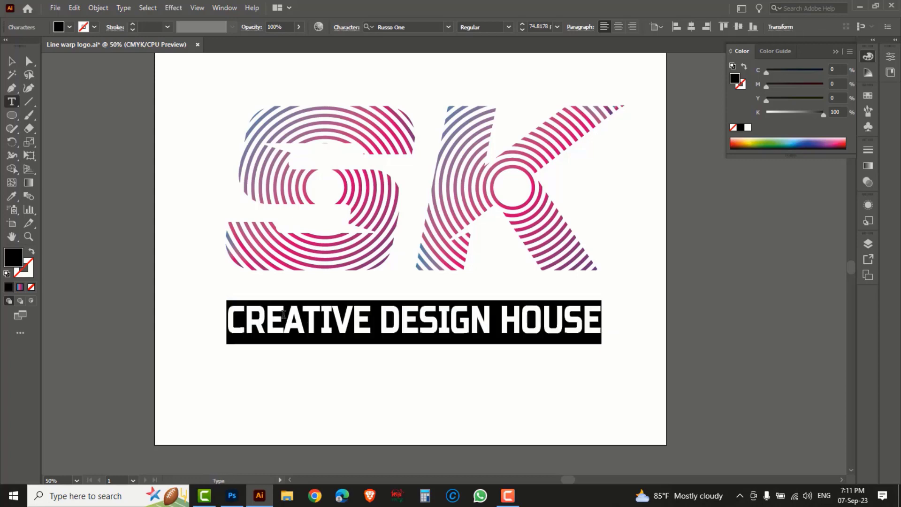
left_click_drag(371, 320, 229, 314)
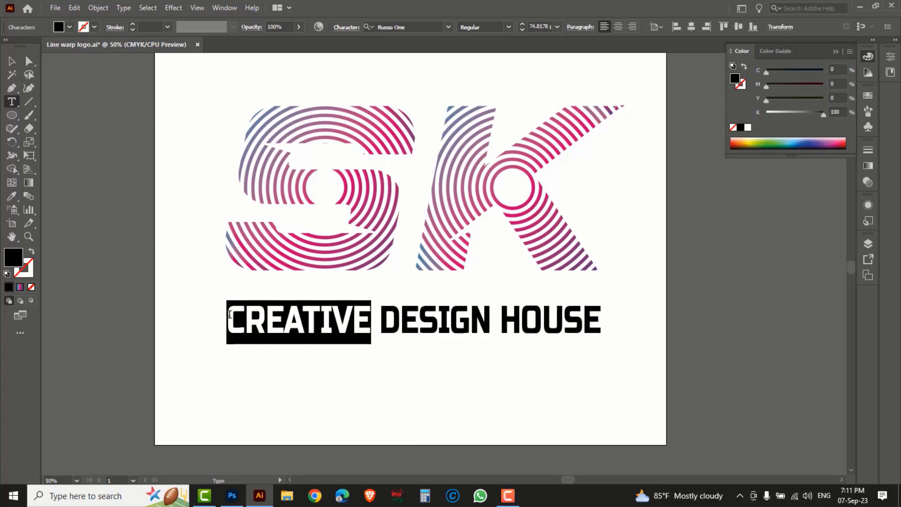
left_click_drag(822, 114, 720, 110)
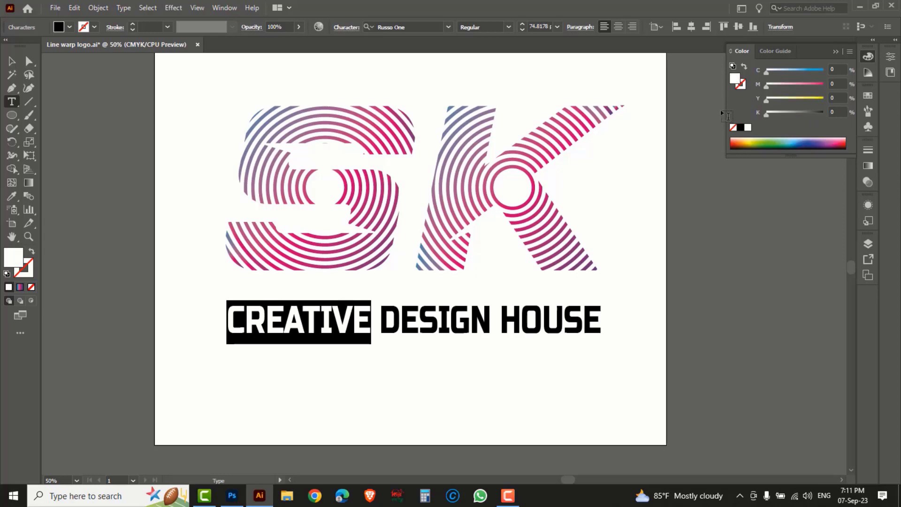
left_click_drag(766, 71, 837, 74)
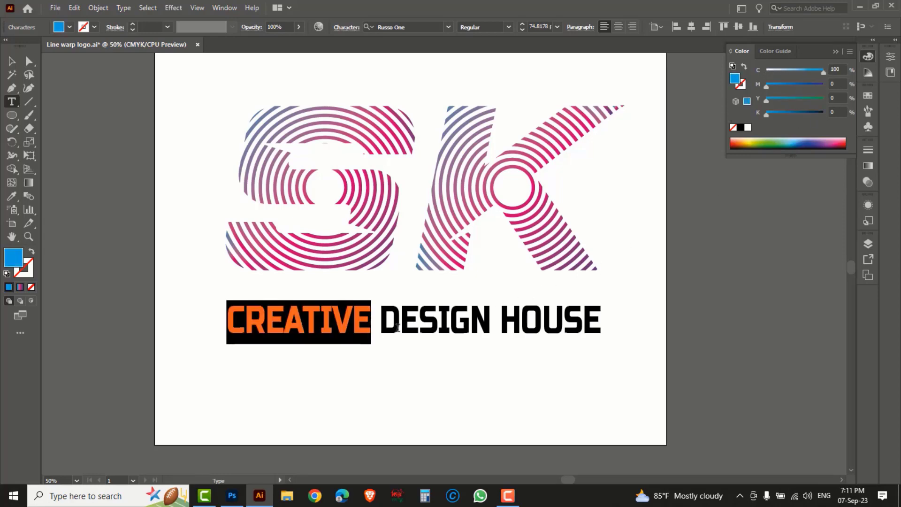
left_click_drag(383, 325, 491, 323)
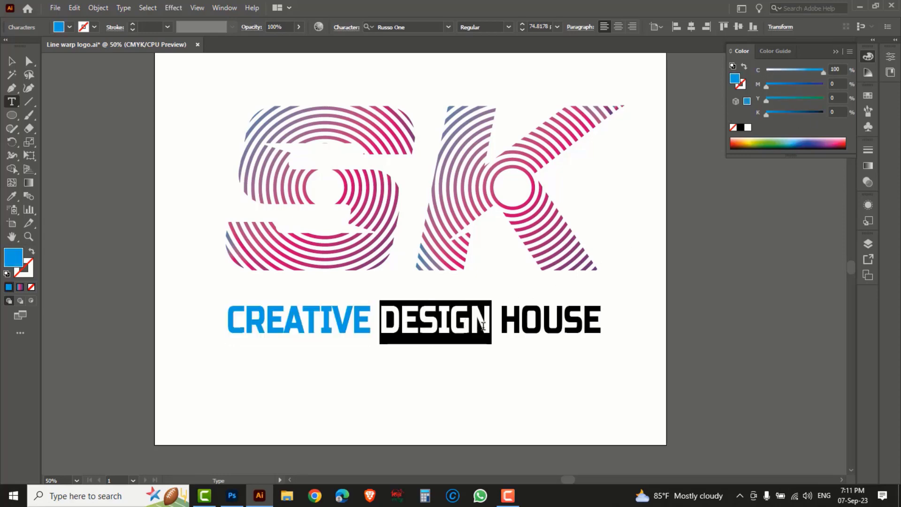
left_click_drag(821, 114, 832, 90)
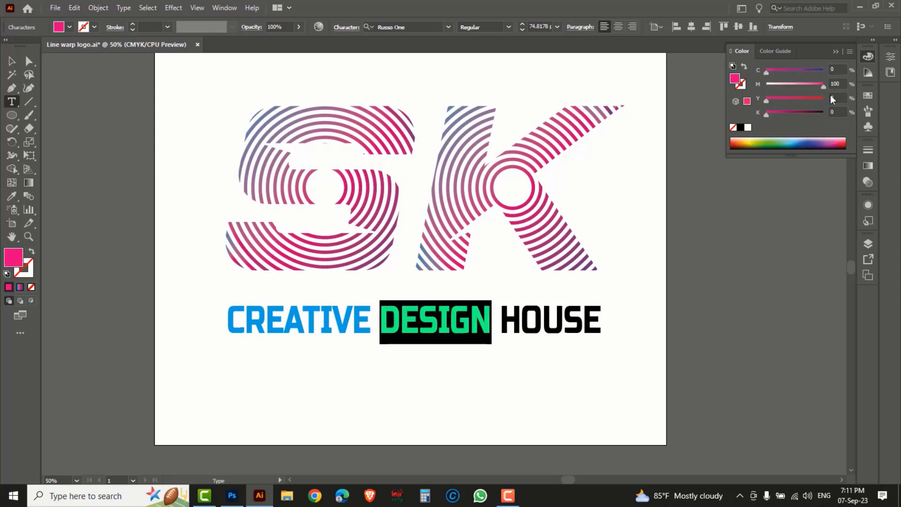
- Colour the tagline's word HOUSE dark blue with C 100, M 71, Y 0, K 0 and finish the text editing
left_click_drag(502, 319, 601, 323)
left_click_drag(825, 115, 745, 114)
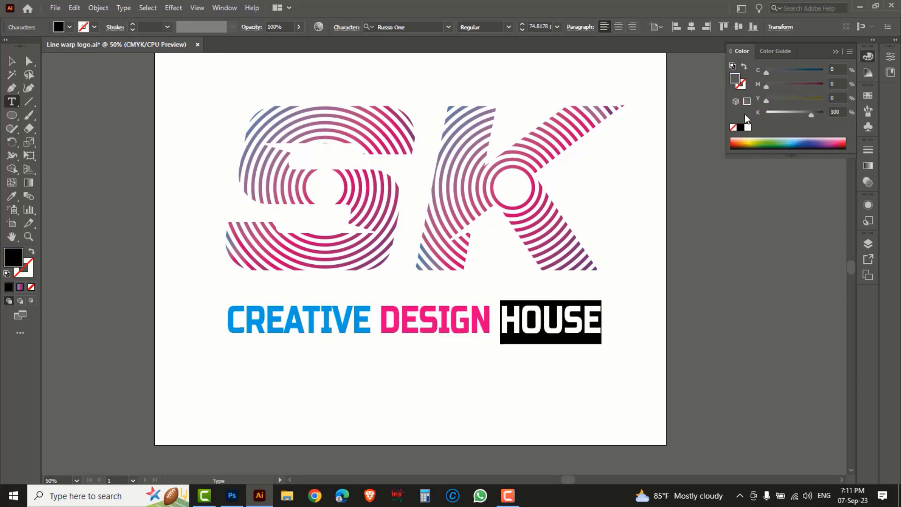
left_click_drag(773, 73, 823, 70)
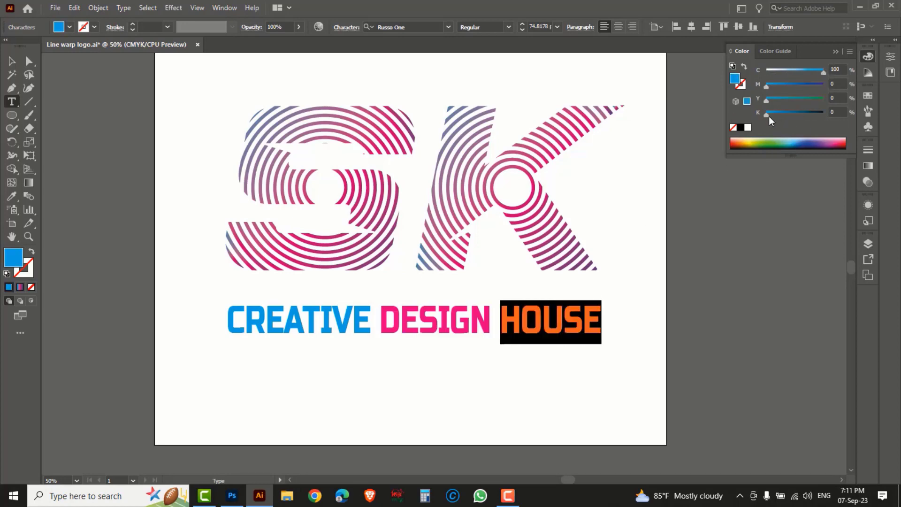
left_click_drag(771, 86, 805, 87)
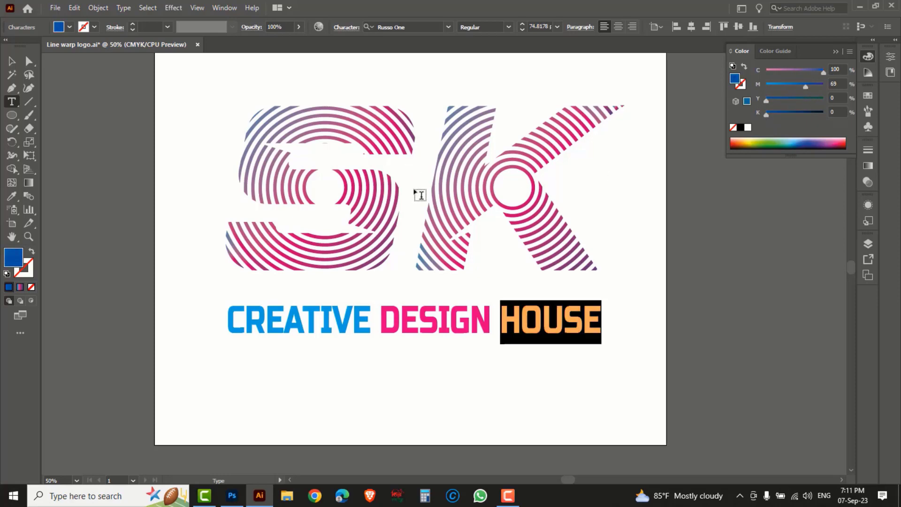
mouse_move(806, 87)
left_mouse_down()
mouse_move(824, 87)
mouse_move(807, 86)
left_mouse_up()
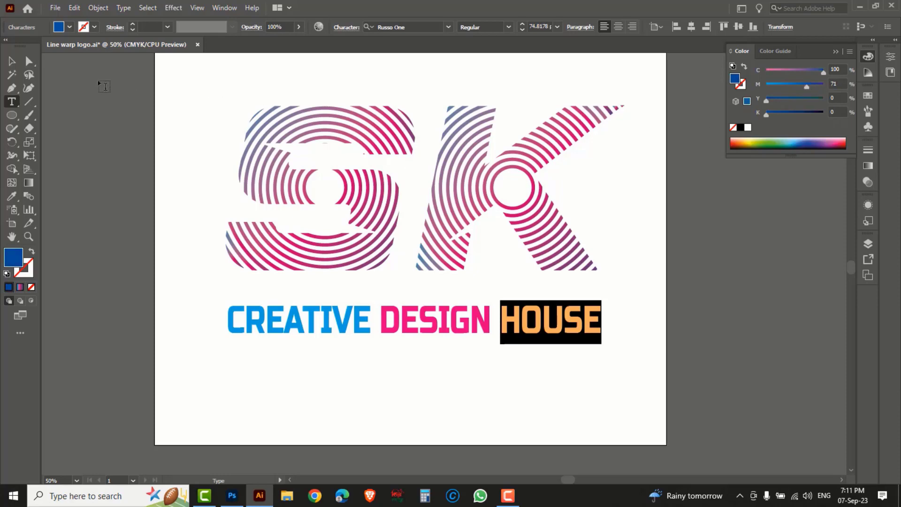
key("Escape")
left_click(185, 131)
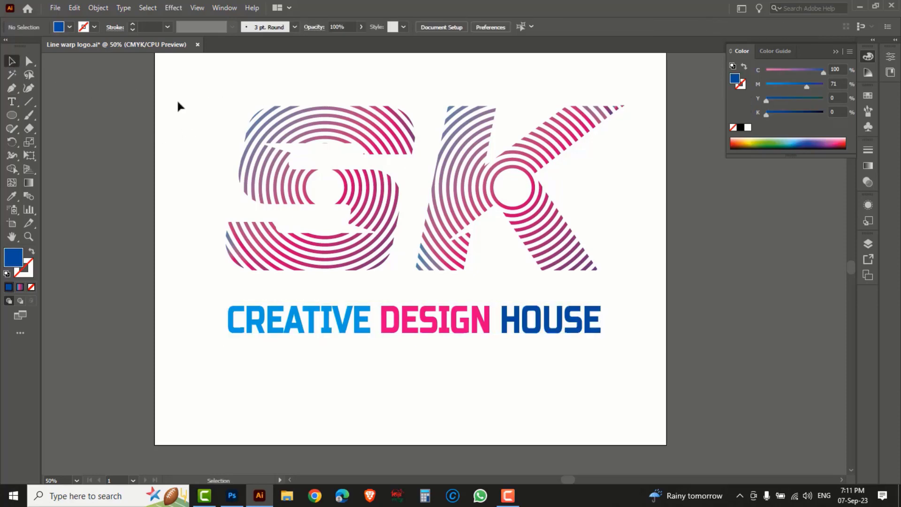
- Show the rulers and place a vertical guide at the right edge of the SK artwork
left_click_drag(173, 80, 649, 381)
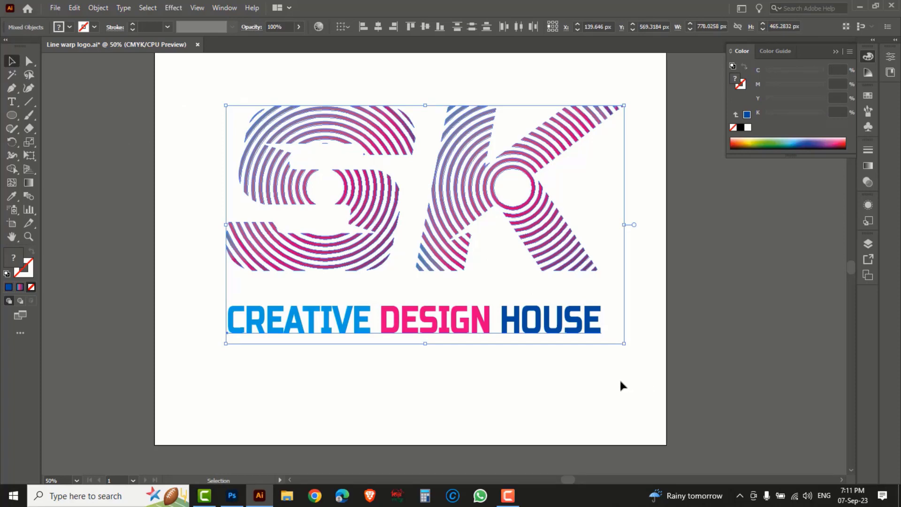
key("a")
key("v")
key("a")
key("ctrl+r")
key("v")
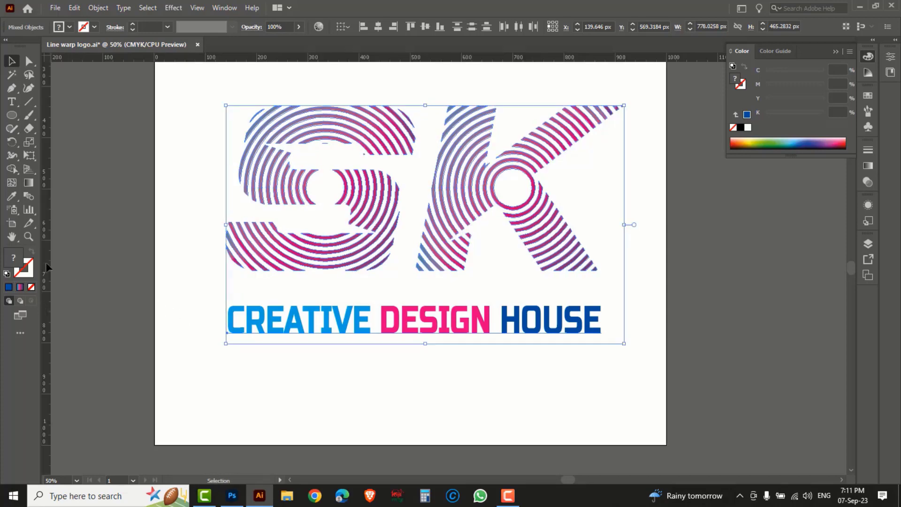
left_click_drag(49, 270, 625, 310)
- Enlarge the tagline until its right end meets the vertical guide
left_click(645, 315)
left_click(585, 327)
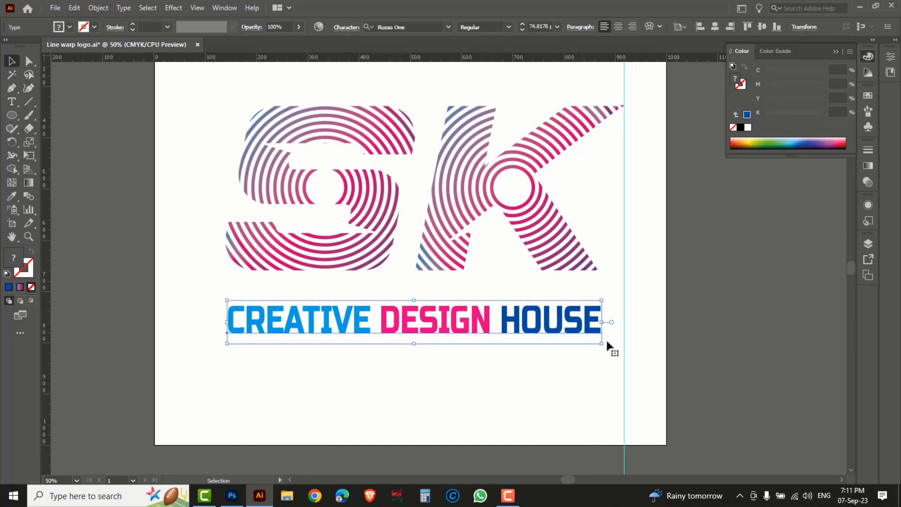
left_click_drag(602, 343, 624, 352)
- Select the SK artwork together with the tagline and copy both
left_click(209, 100)
left_click_drag(193, 79, 622, 371)
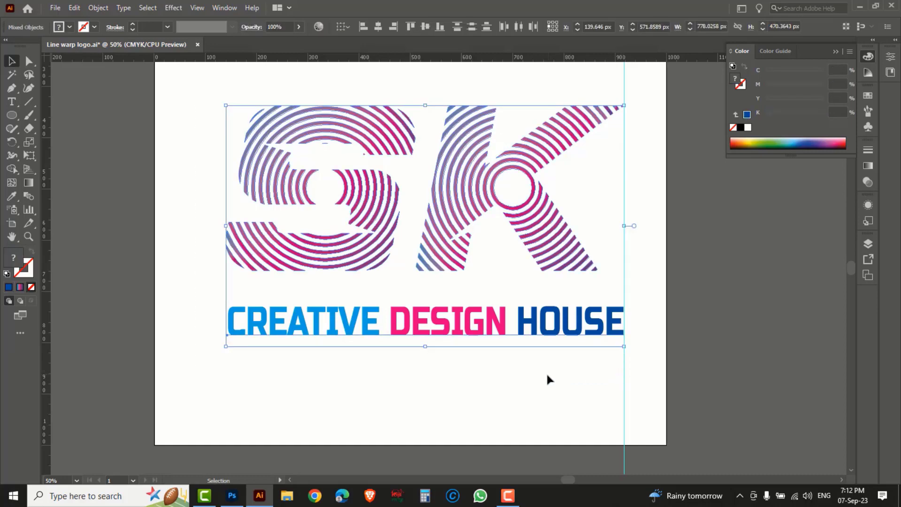
key("a")
key("v")
- Switch to Photoshop and delete the old SK artwork layer from the Graphicsfamily.psb document
left_click(232, 496)
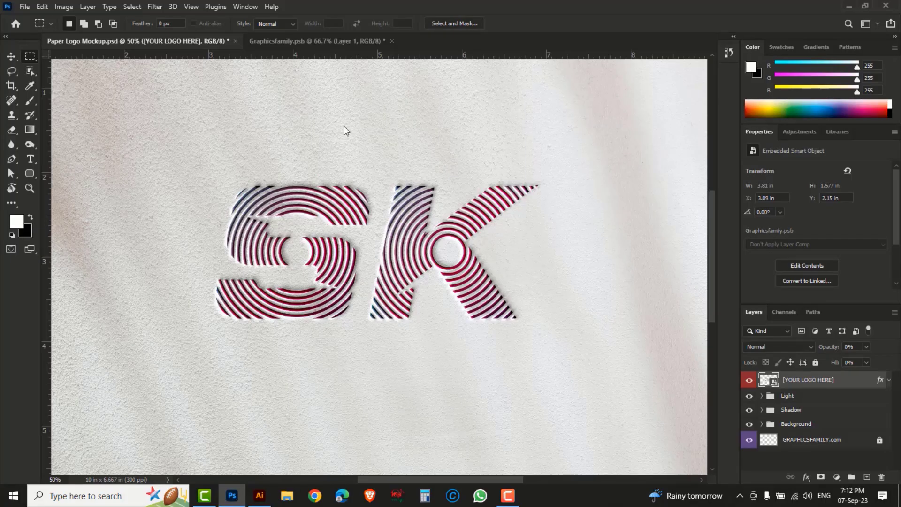
left_click(318, 41)
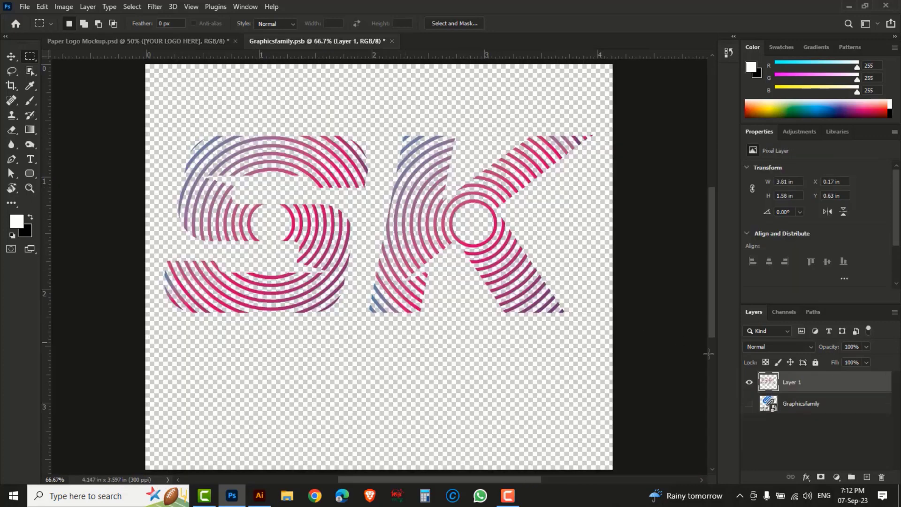
left_click_drag(866, 387, 882, 476)
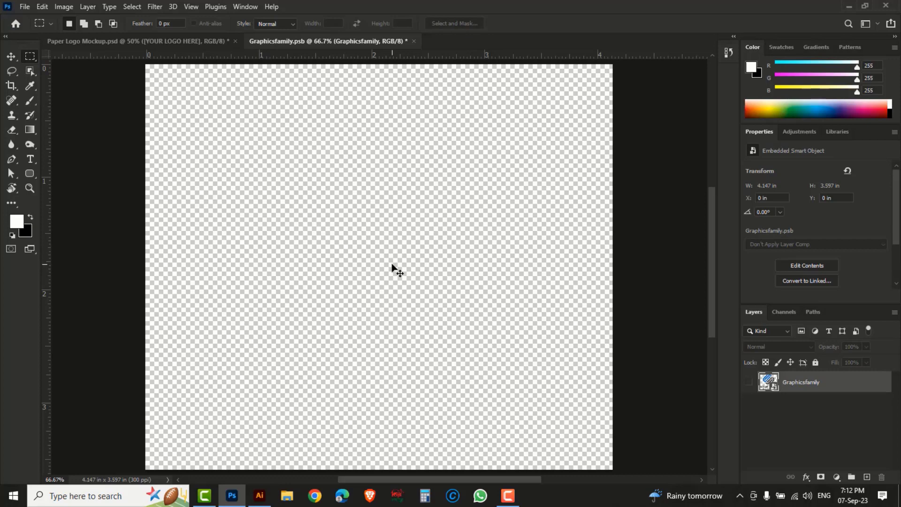
- Paste the copied logo with its tagline as pixels into Graphicsfamily.psb, scaled to about 28.5%
key("ctrl+v")
left_click(489, 137)
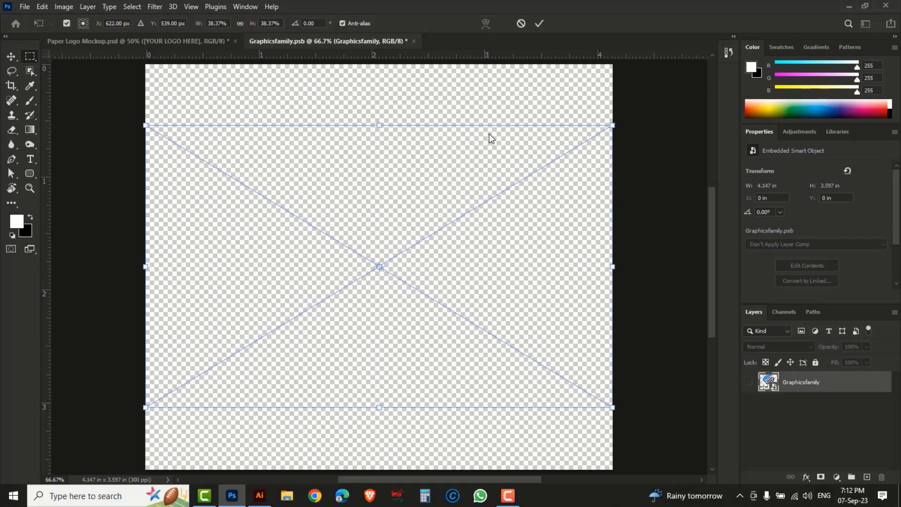
left_click_drag(613, 125, 553, 161)
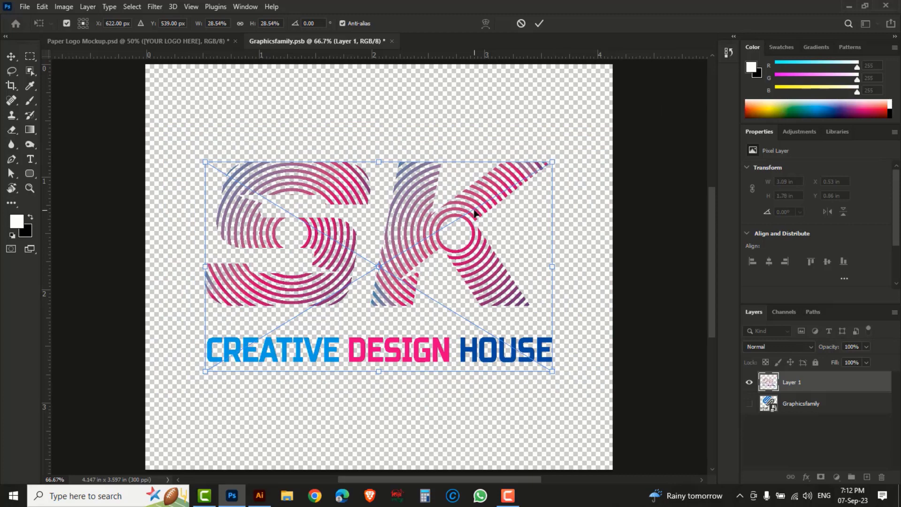
key("Return")
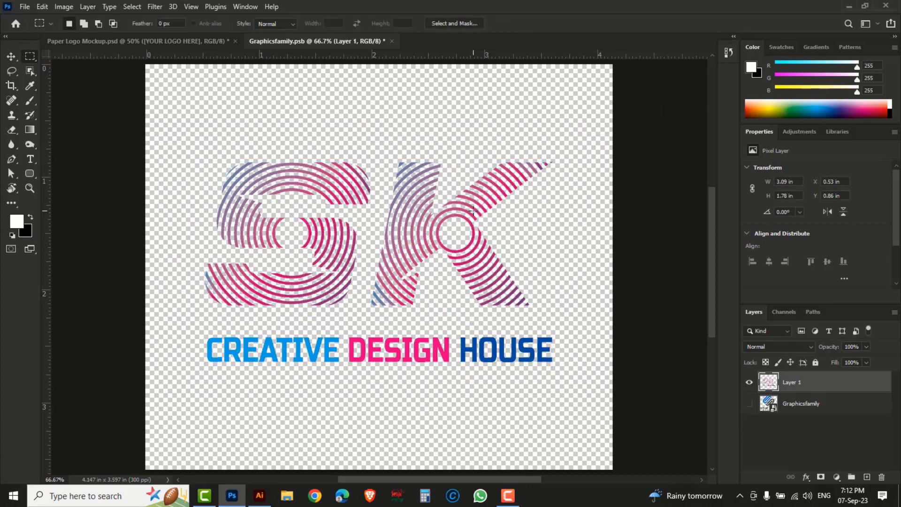
- Save Graphicsfamily.psb and inspect the embossed logo and tagline in the Paper Logo Mockup document at 100% zoom
key("ctrl+s")
left_click(174, 41)
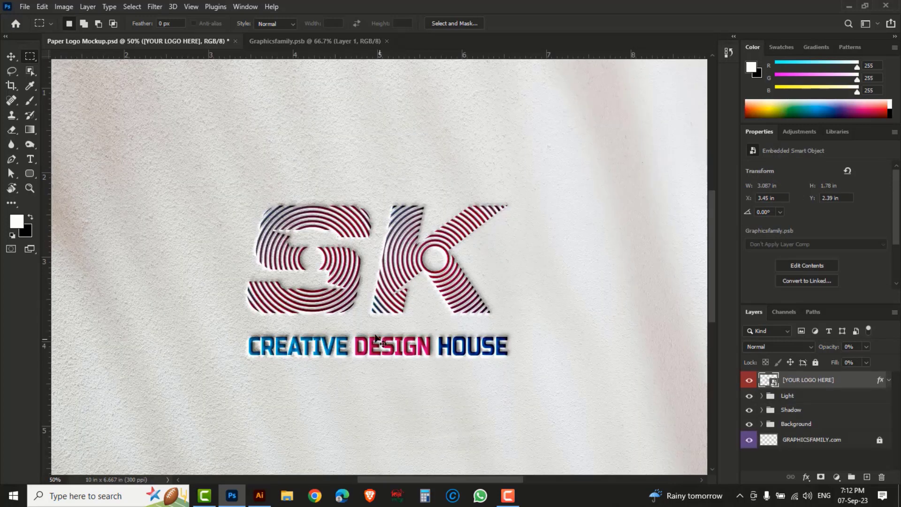
left_click(355, 300)
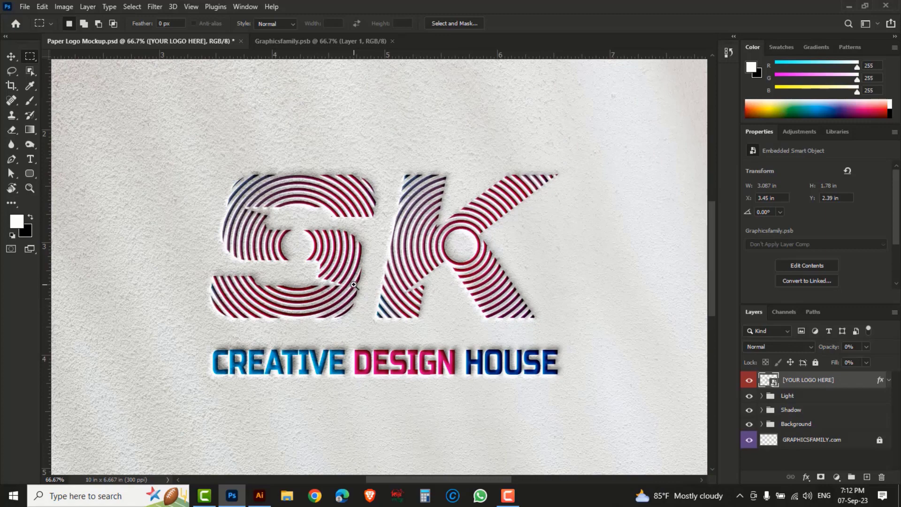
left_click(354, 288)
left_click_drag(524, 338, 496, 335)
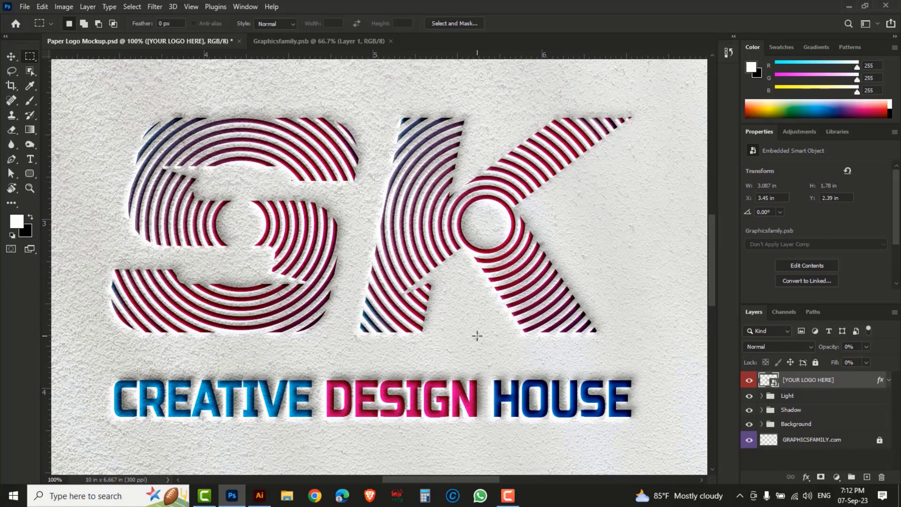
- Compare the deselected flat logo in Illustrator with the embossed version in the Photoshop mockup
left_click(260, 495)
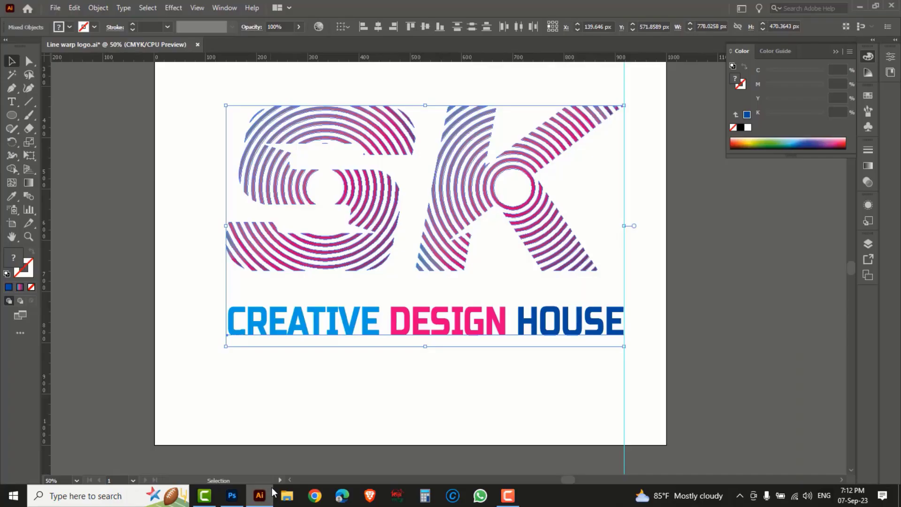
left_click(408, 389)
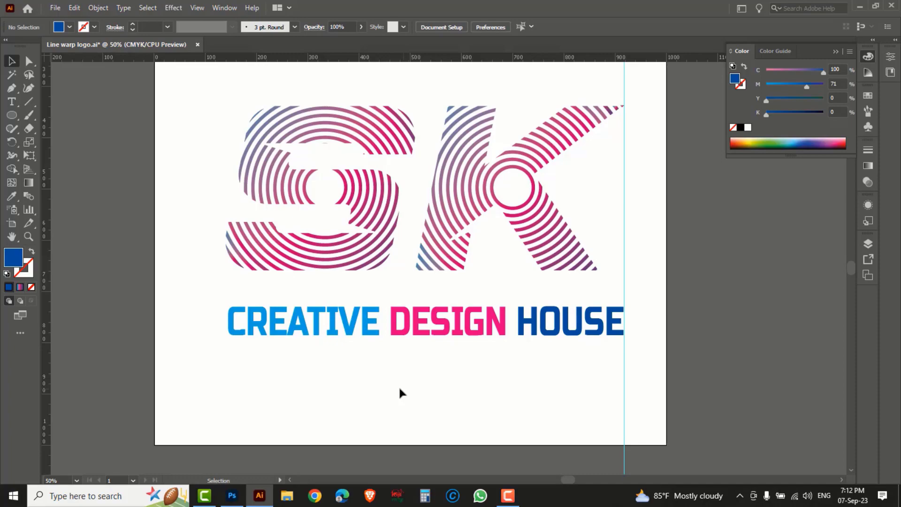
left_click(280, 464)
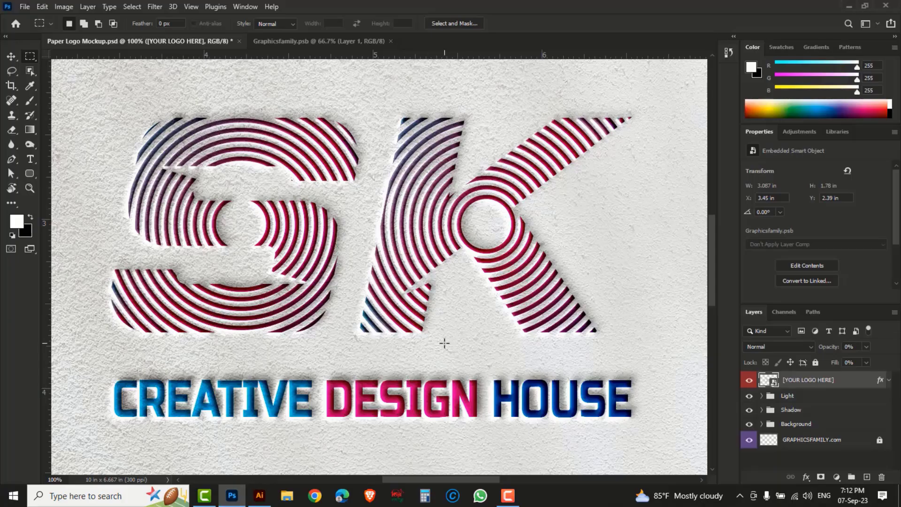